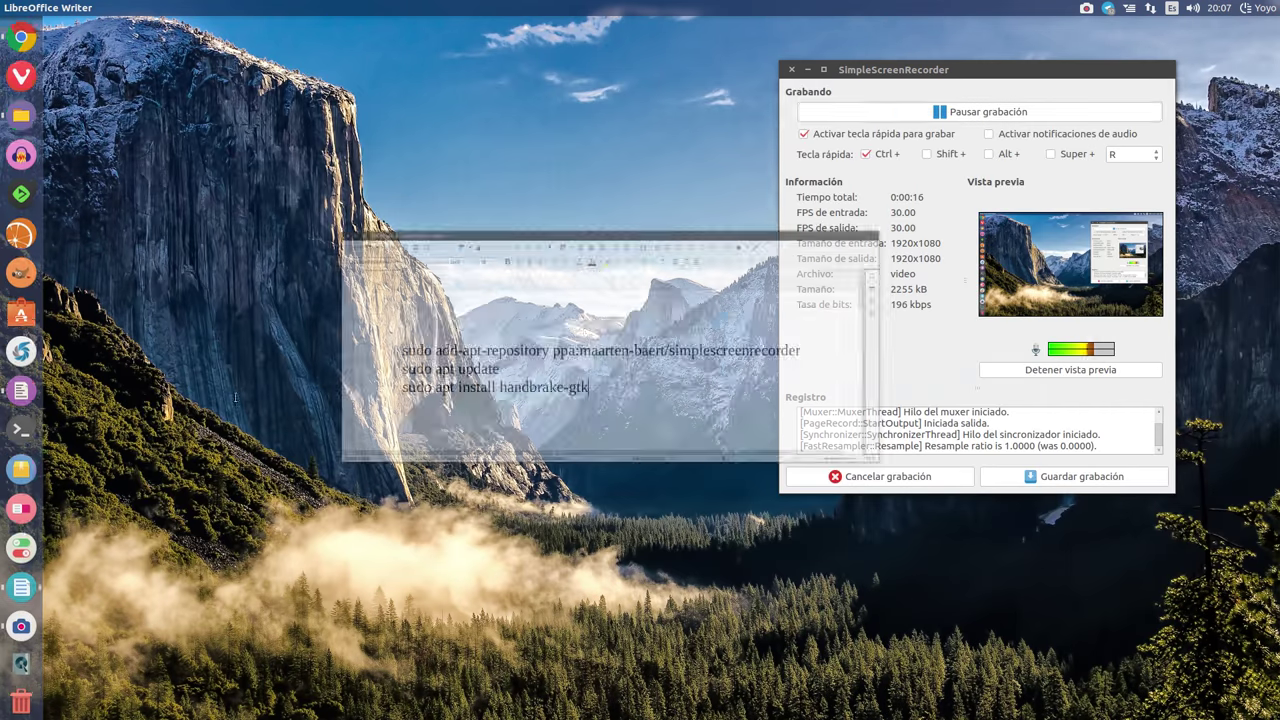
Step: Highlight the PPA address and the full add-apt-repository line in the Writer document to review the installation commands
left_click_drag(595, 96, 589, 76)
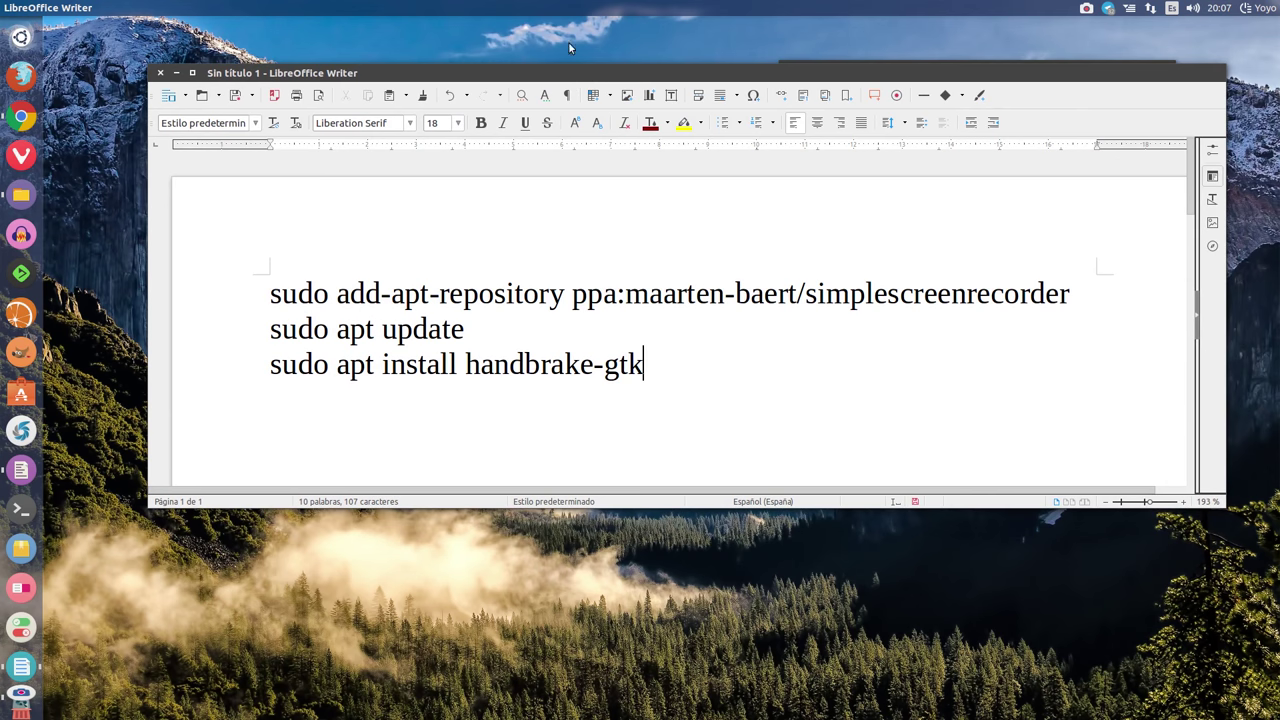
left_click_drag(1068, 293, 749, 297)
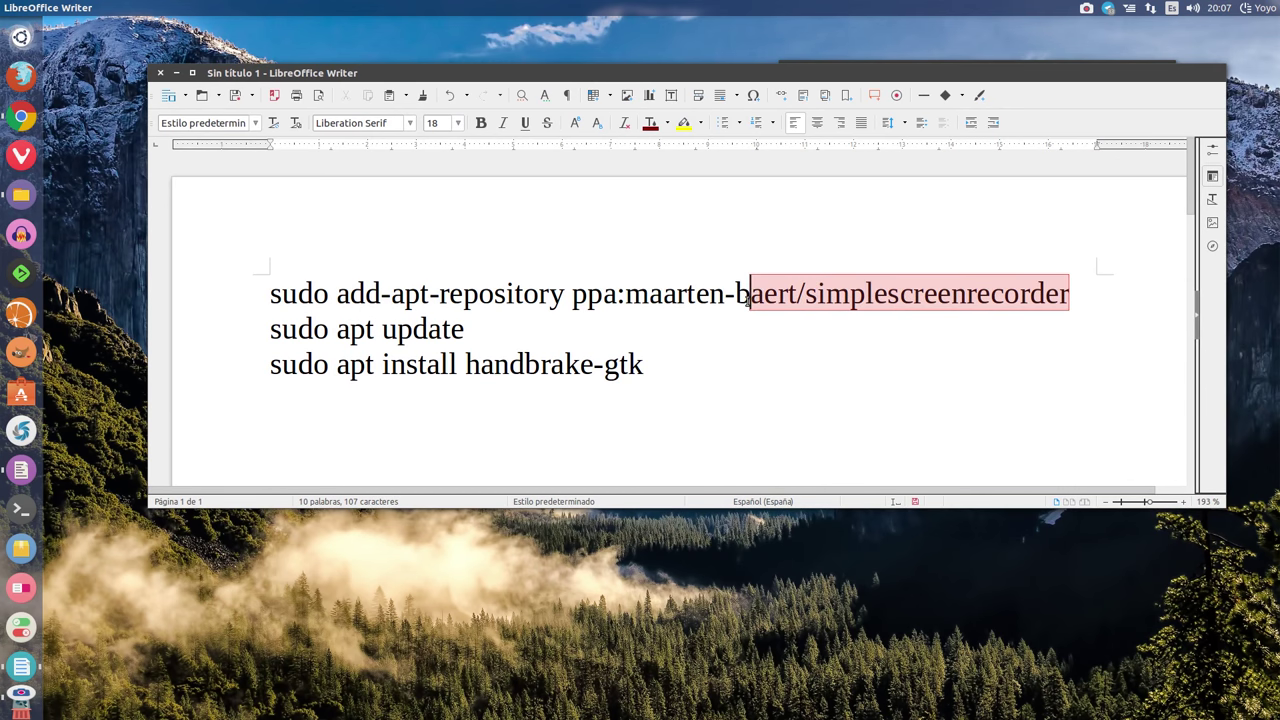
left_click(743, 324)
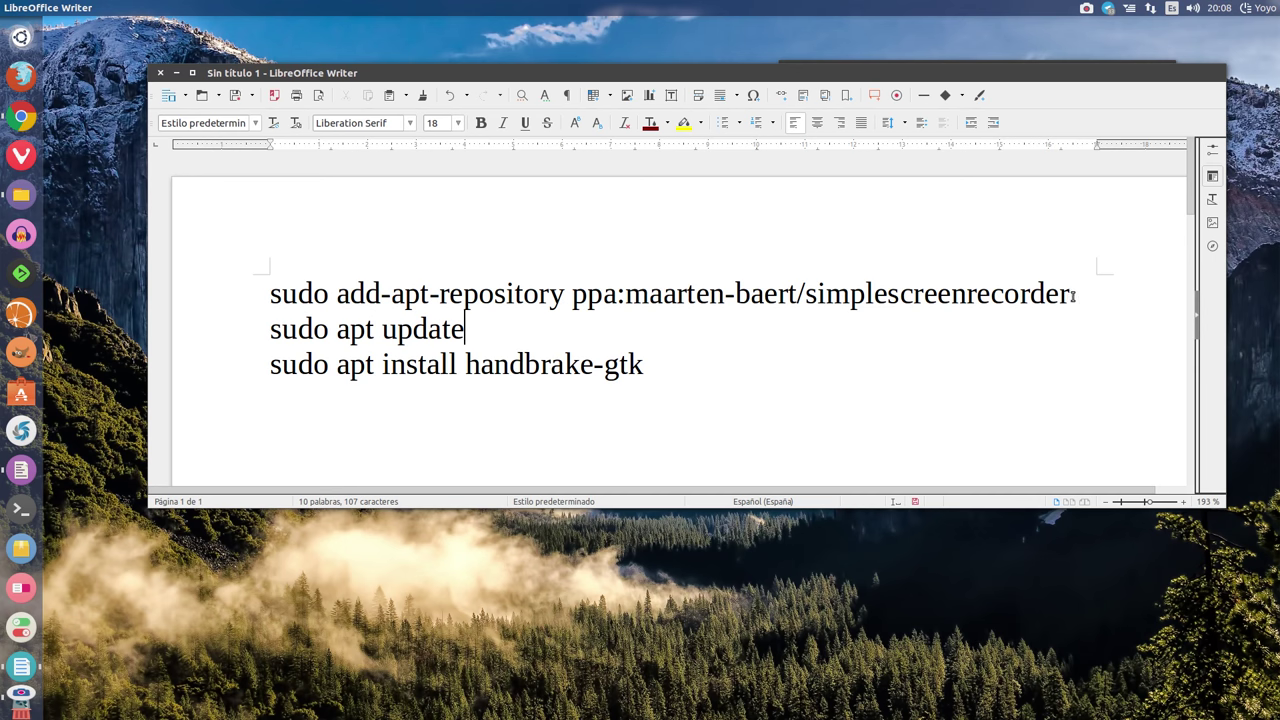
left_click_drag(1073, 296, 575, 302)
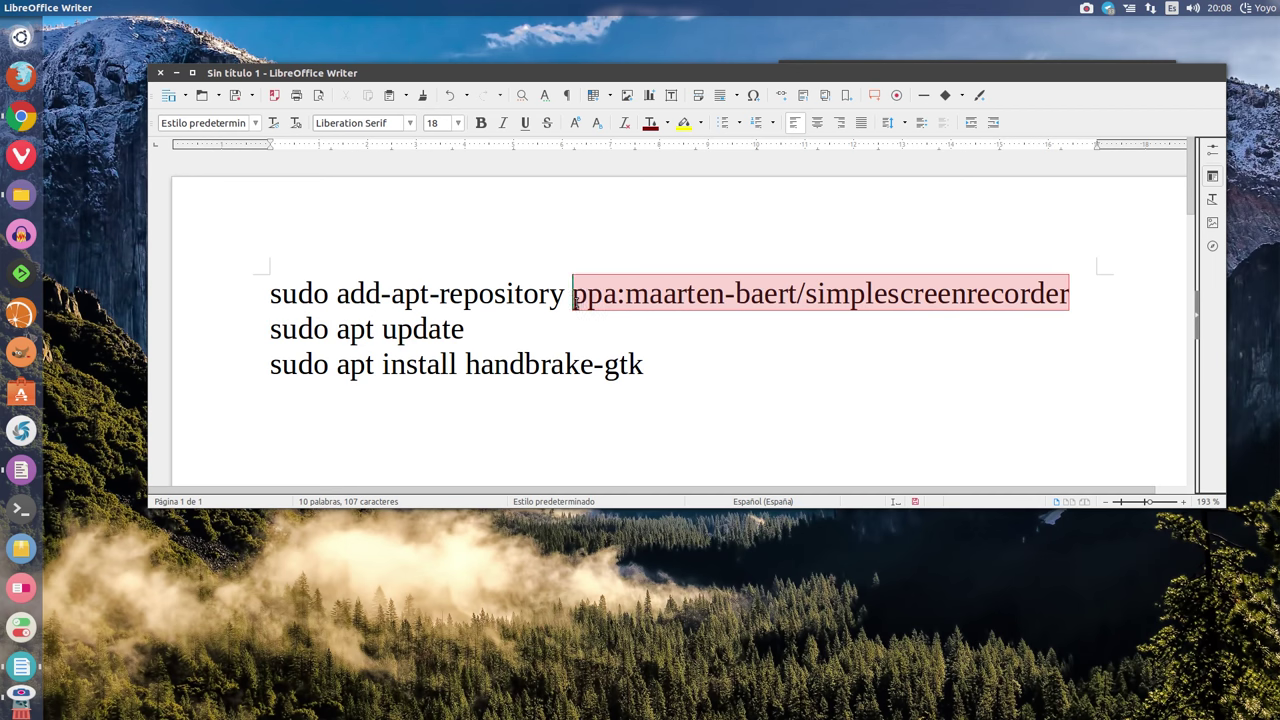
left_click(498, 330)
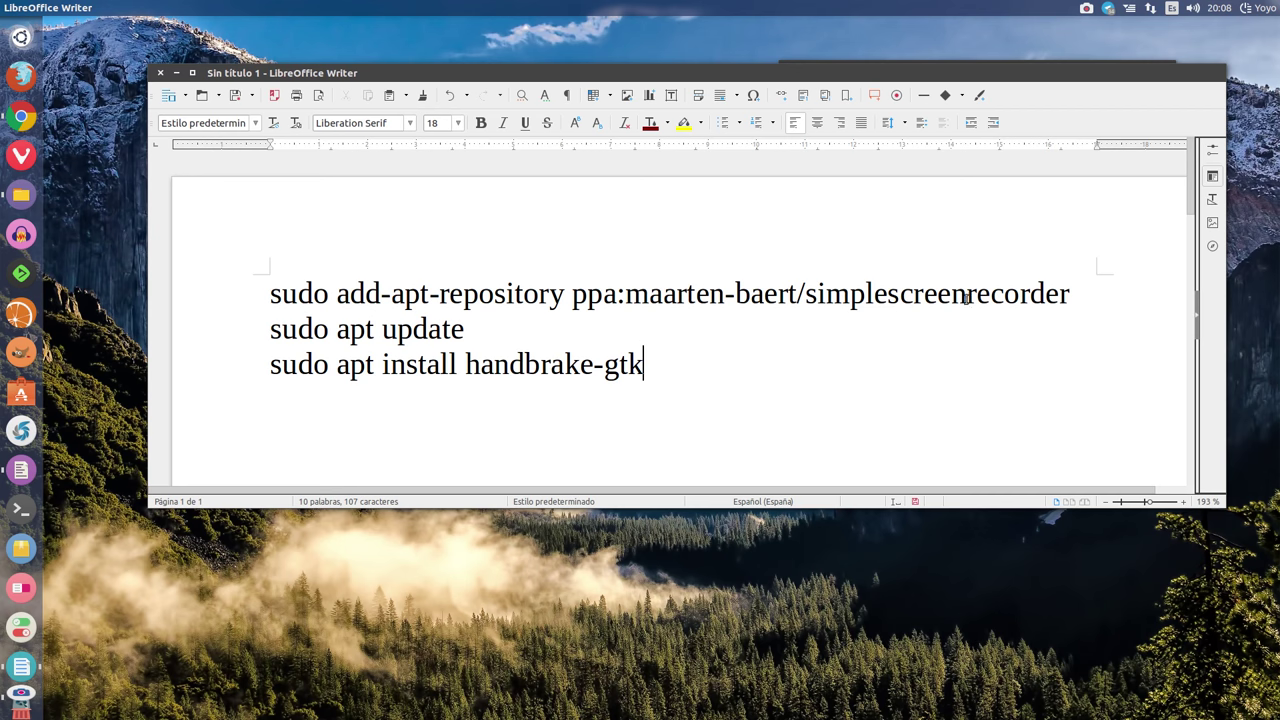
left_click_drag(1070, 294, 168, 270)
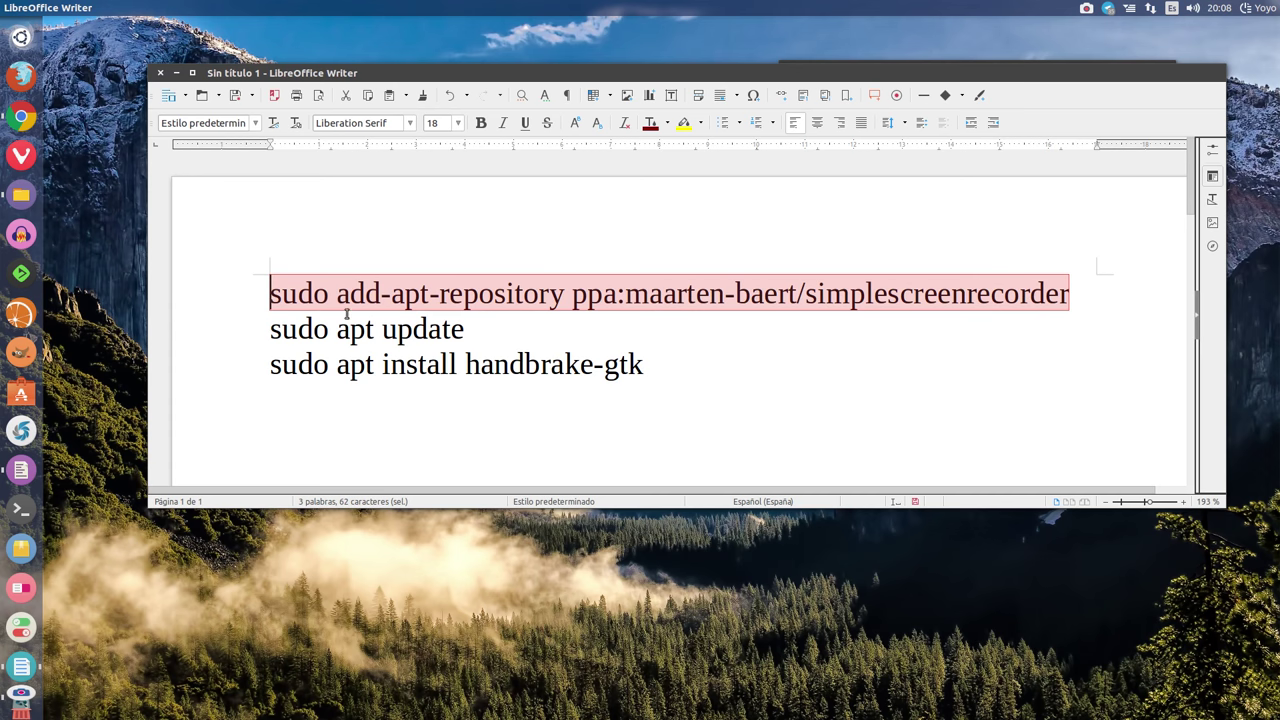
left_click(817, 409)
Step: Minimize the document and recorder windows, then search Google in Chrome for "handbrake"
left_click(178, 75)
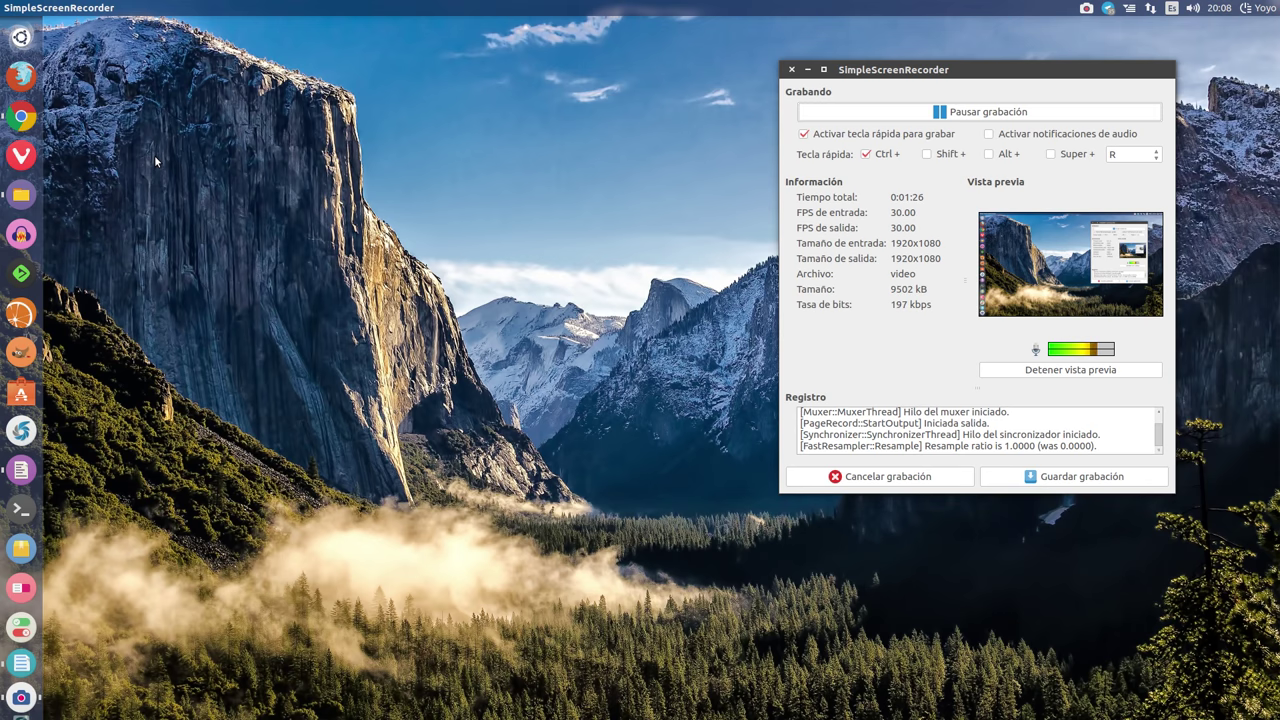
left_click(808, 69)
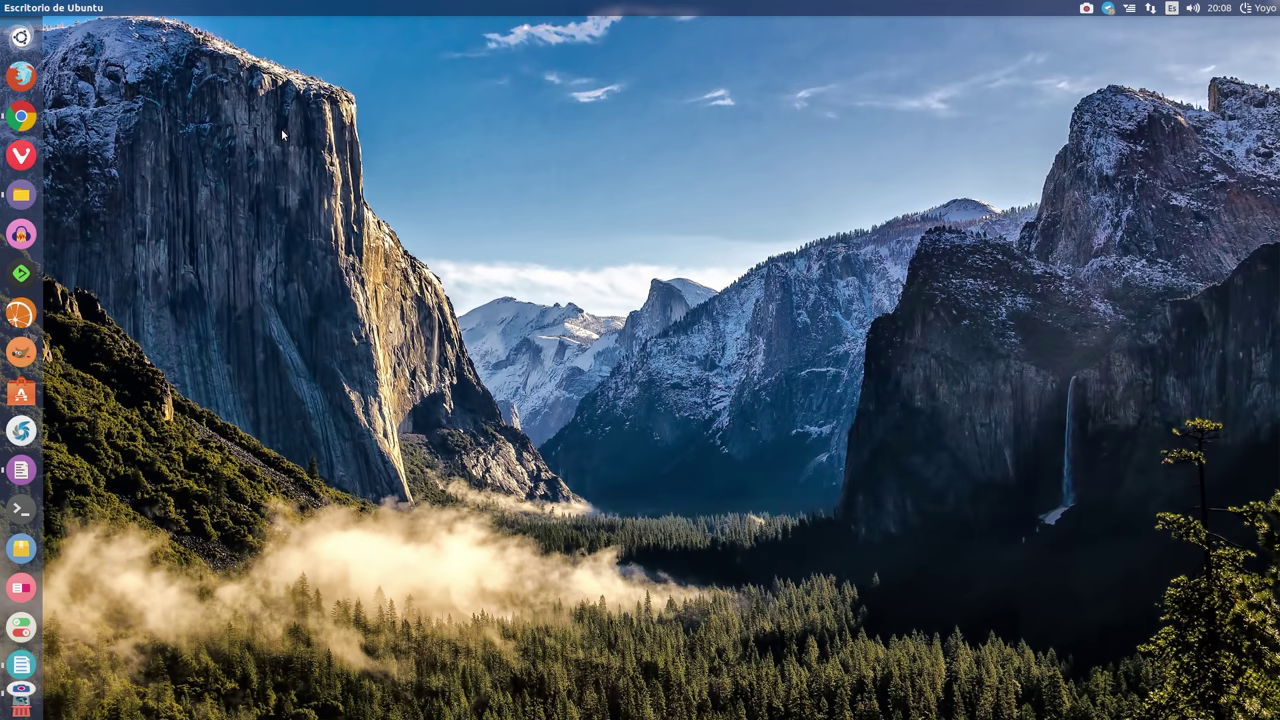
left_click(24, 119)
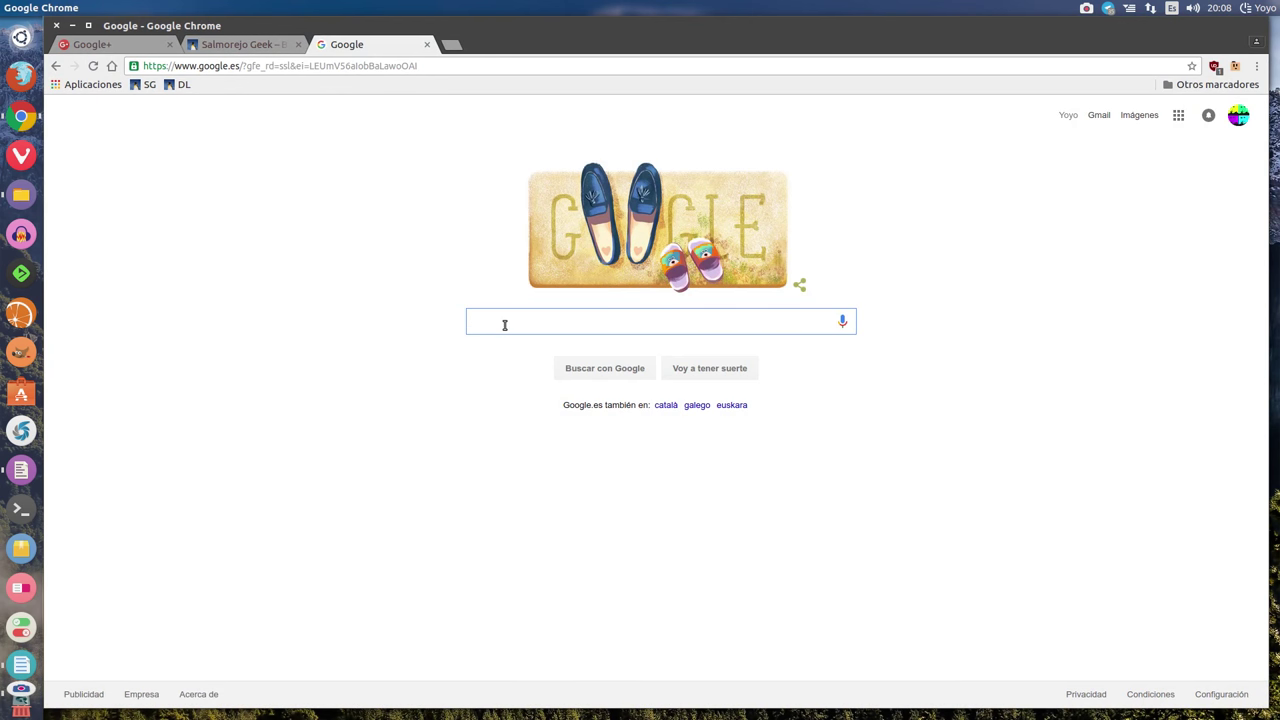
type("hand")
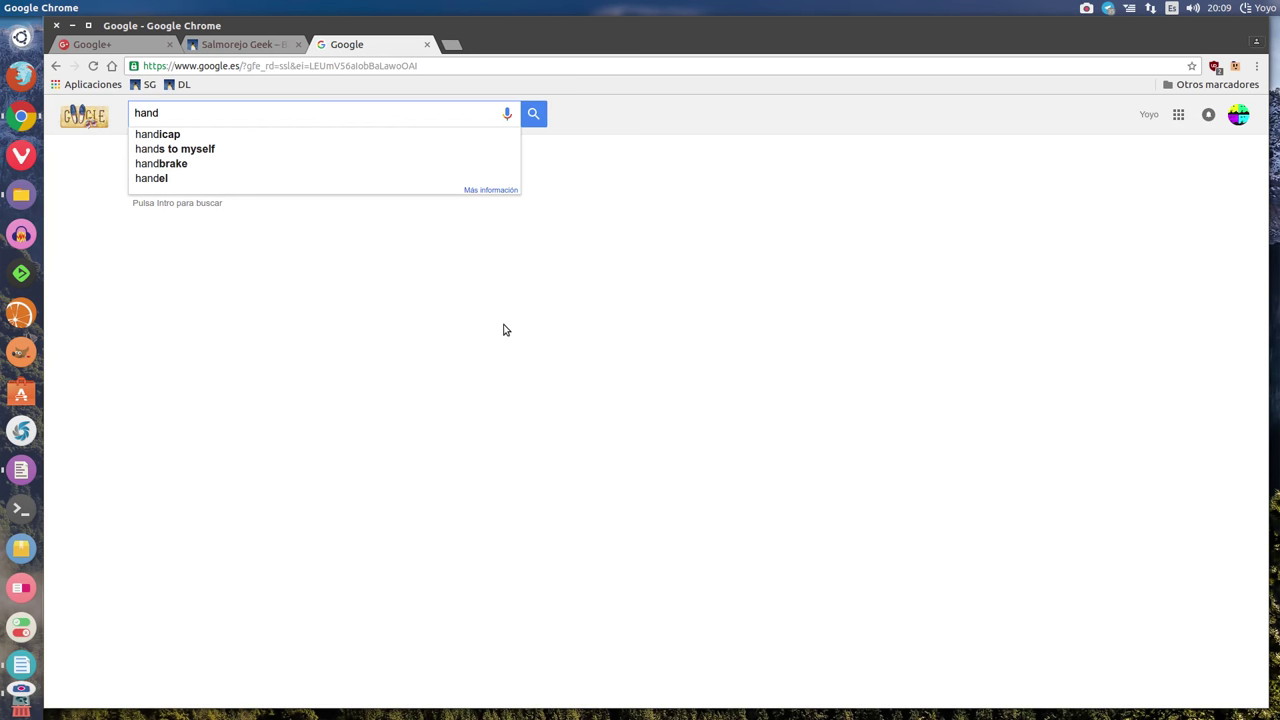
type("brake")
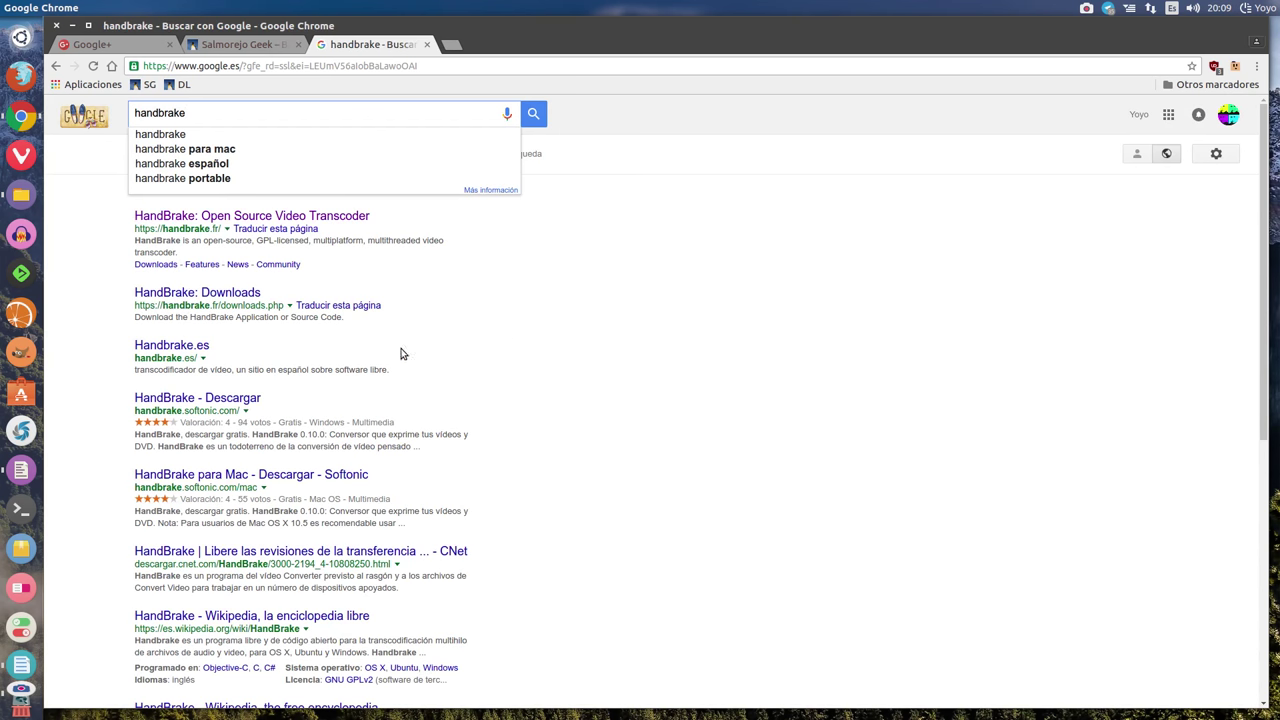
Step: Open the HandBrake website, follow its Ubuntu download to the Launchpad releases page and look through the published packages
left_click(282, 222)
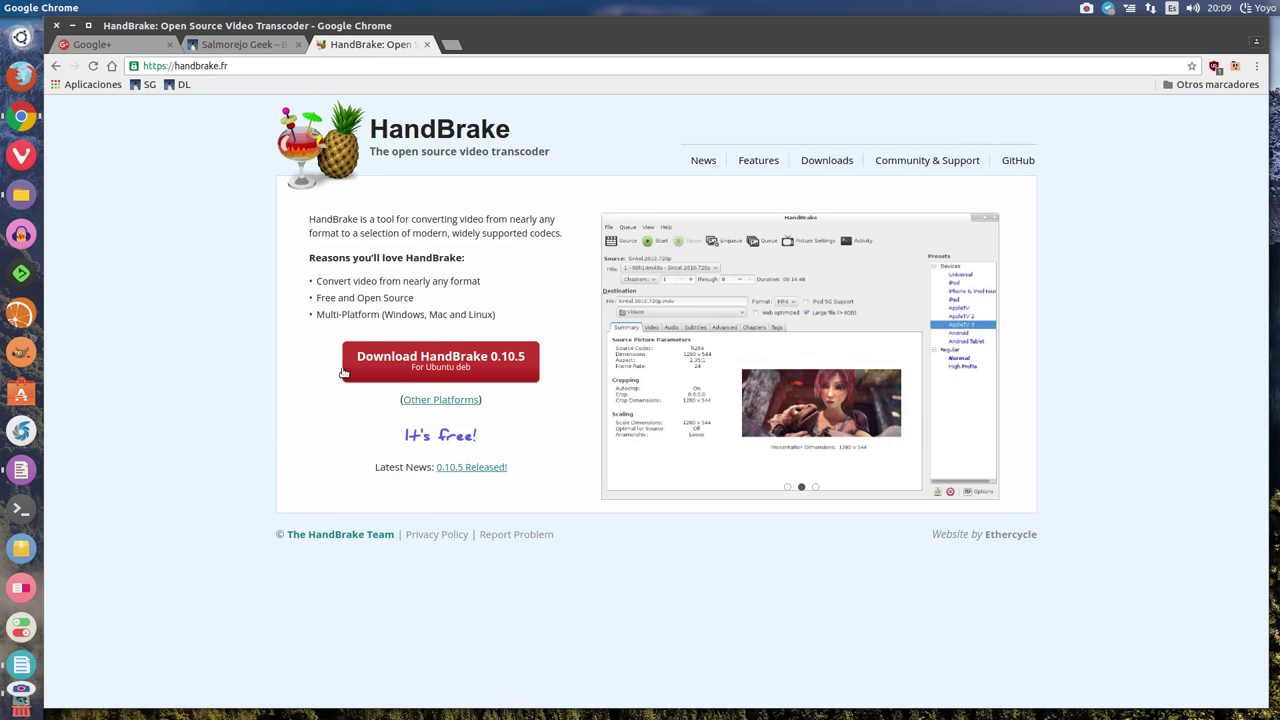
left_click(365, 367)
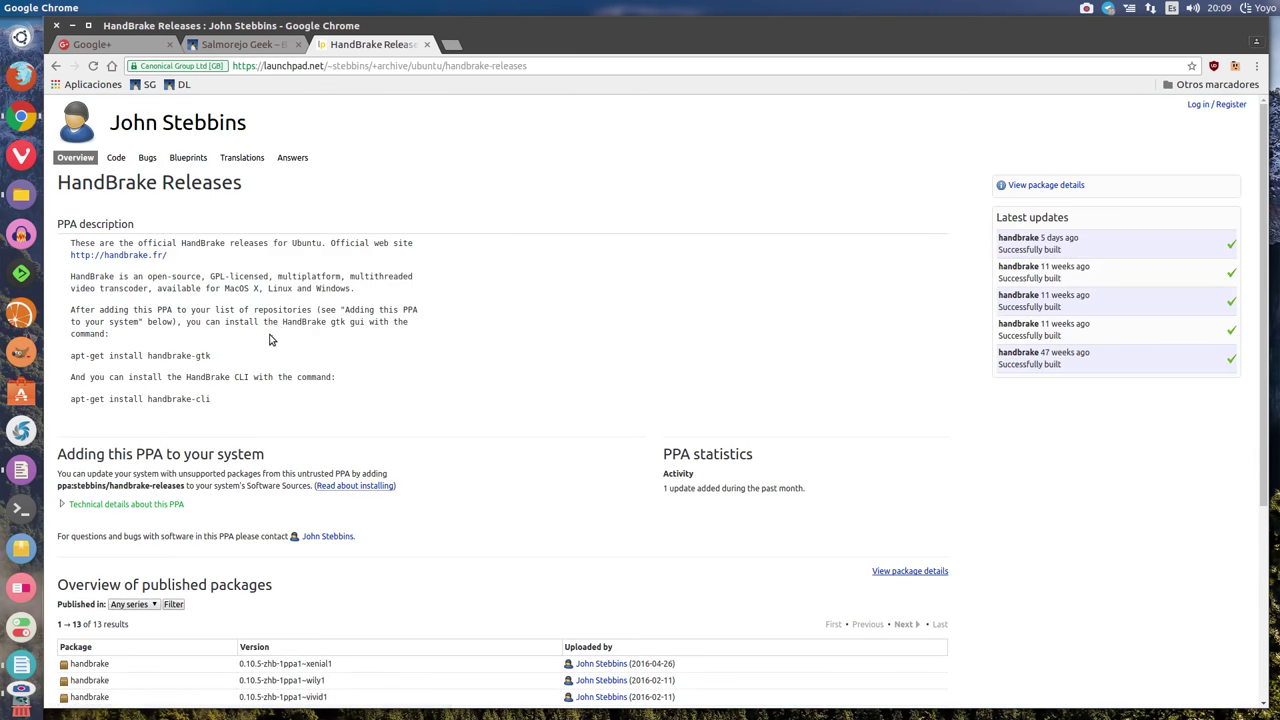
scroll(265, 338, "down", 4)
scroll(125, 407, "down", 1)
scroll(125, 407, "down", 1)
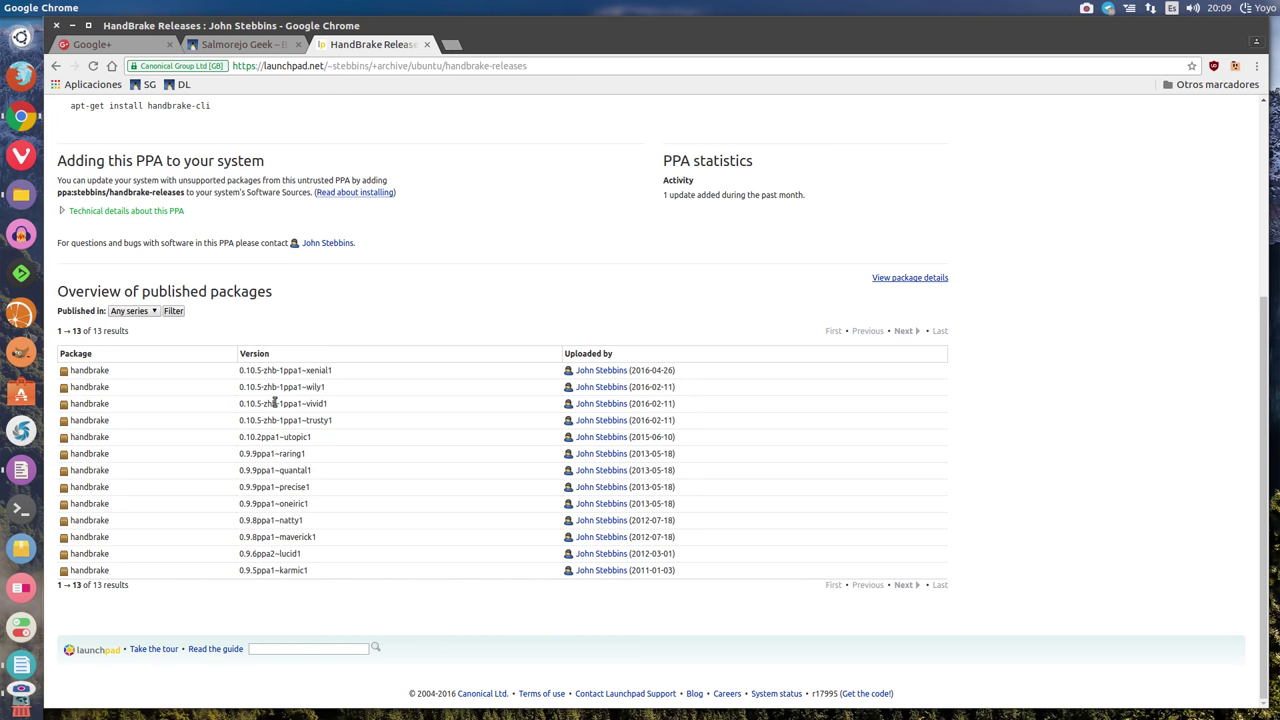
Step: Copy the PPA address ppa:stebbins/handbrake-releases from the instructions for adding the PPA
scroll(274, 400, "up", 3)
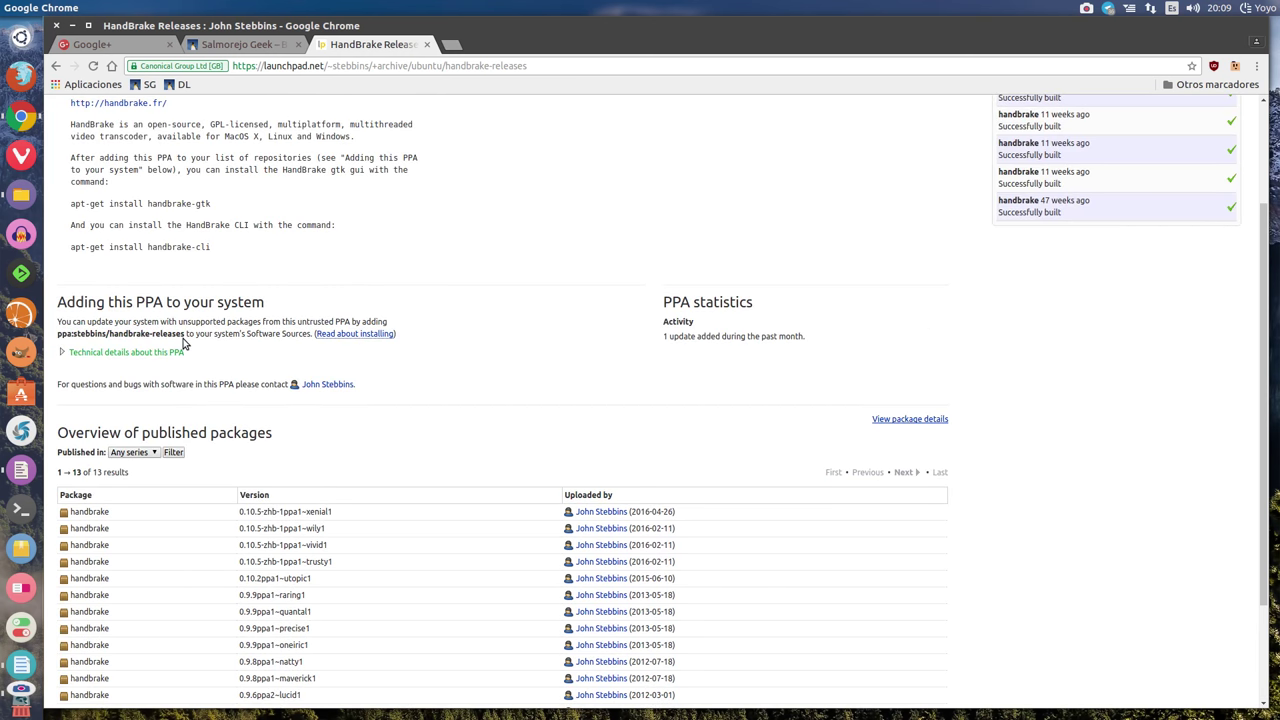
left_click_drag(188, 337, 56, 334)
right_click(64, 332)
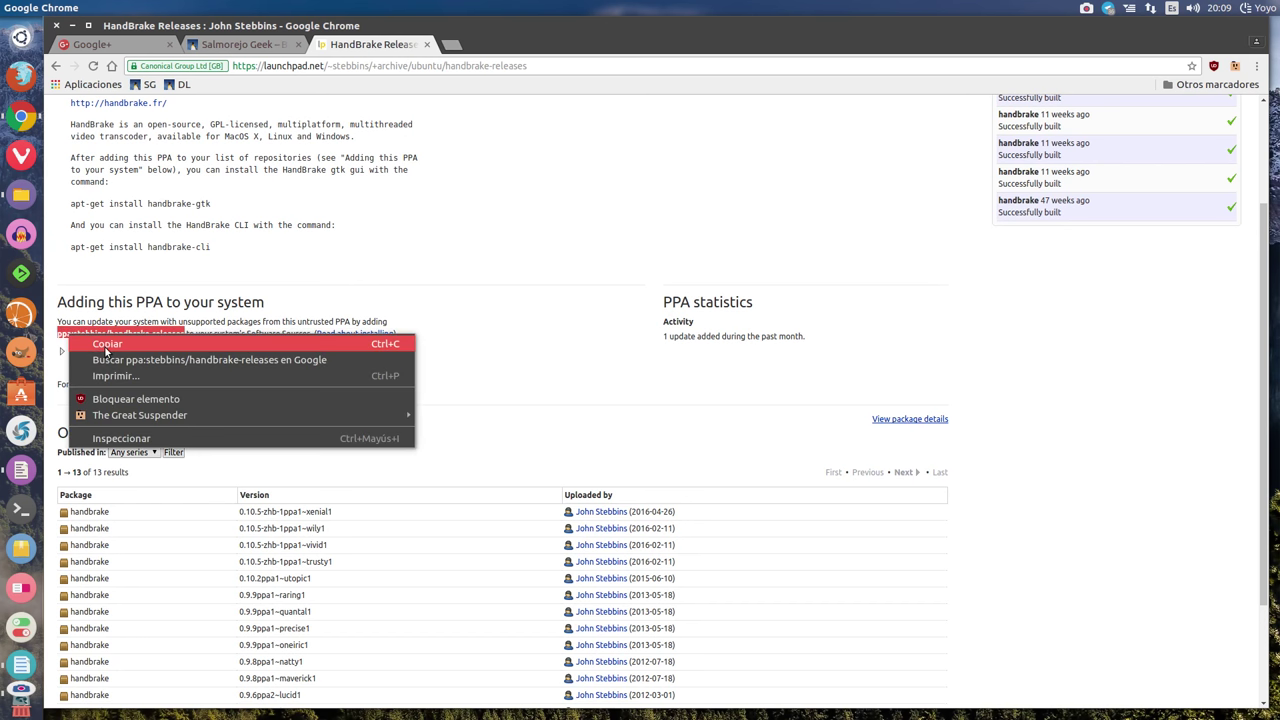
left_click(108, 347)
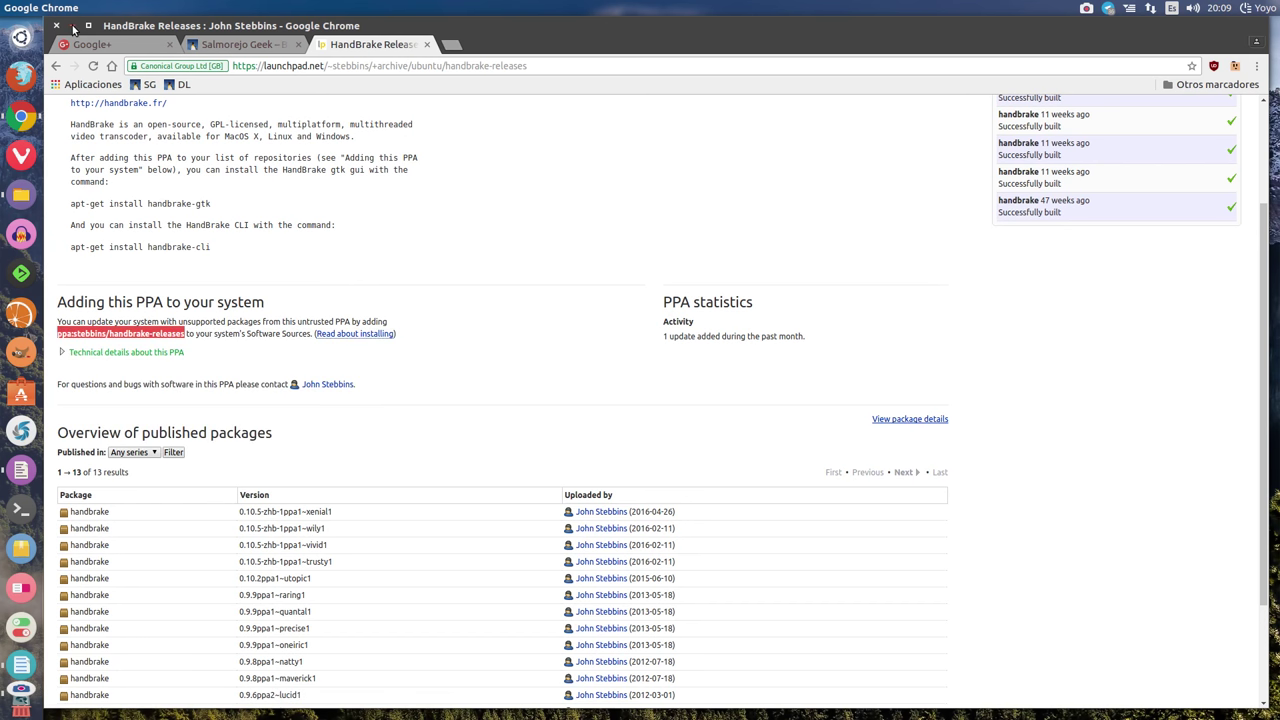
Step: Switch to LibreOffice Writer and replace the simplescreenrecorder PPA in the first command with ppa:stebbins/handbrake-releases
left_click(72, 25)
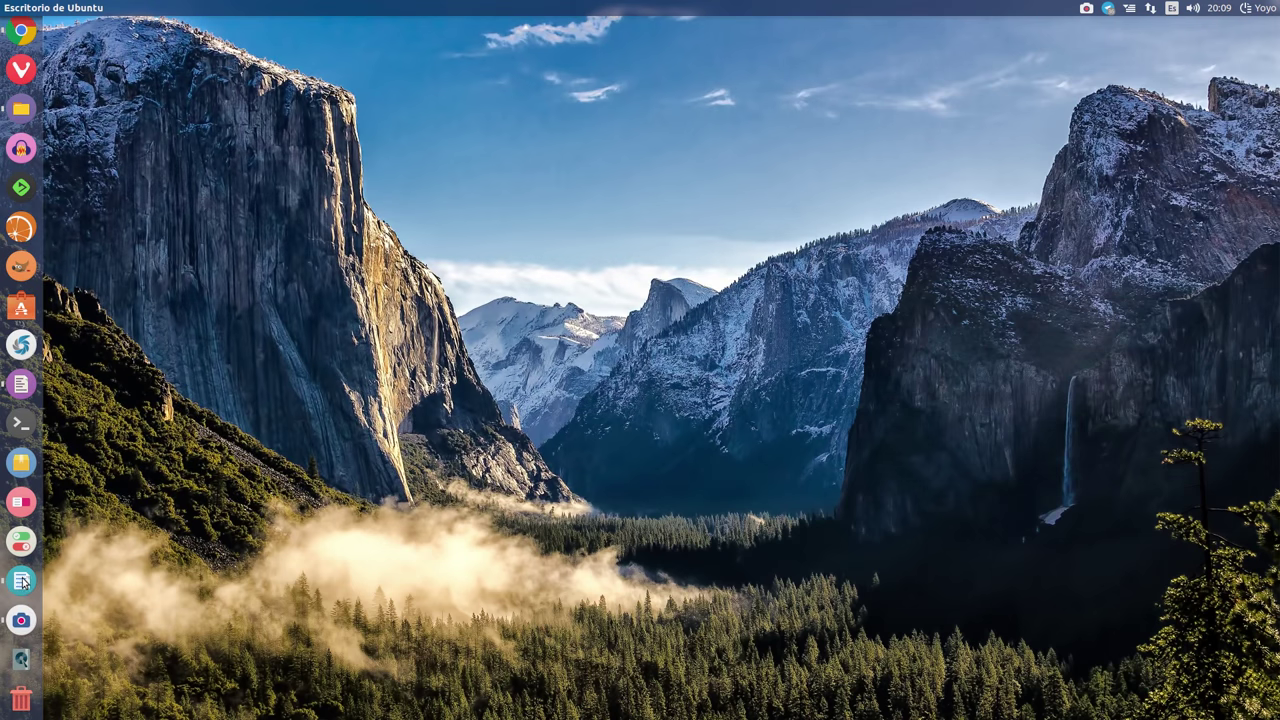
left_click(21, 665)
left_click_drag(1069, 294, 573, 295)
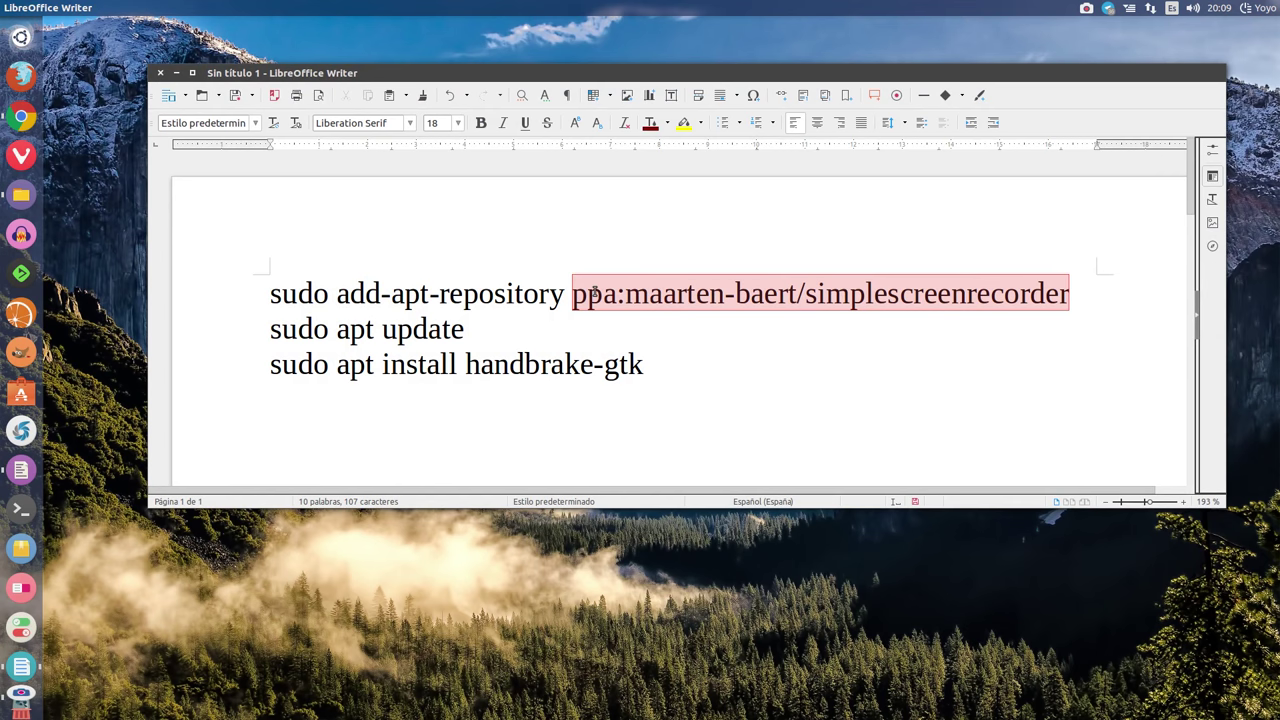
key("ctrl+x")
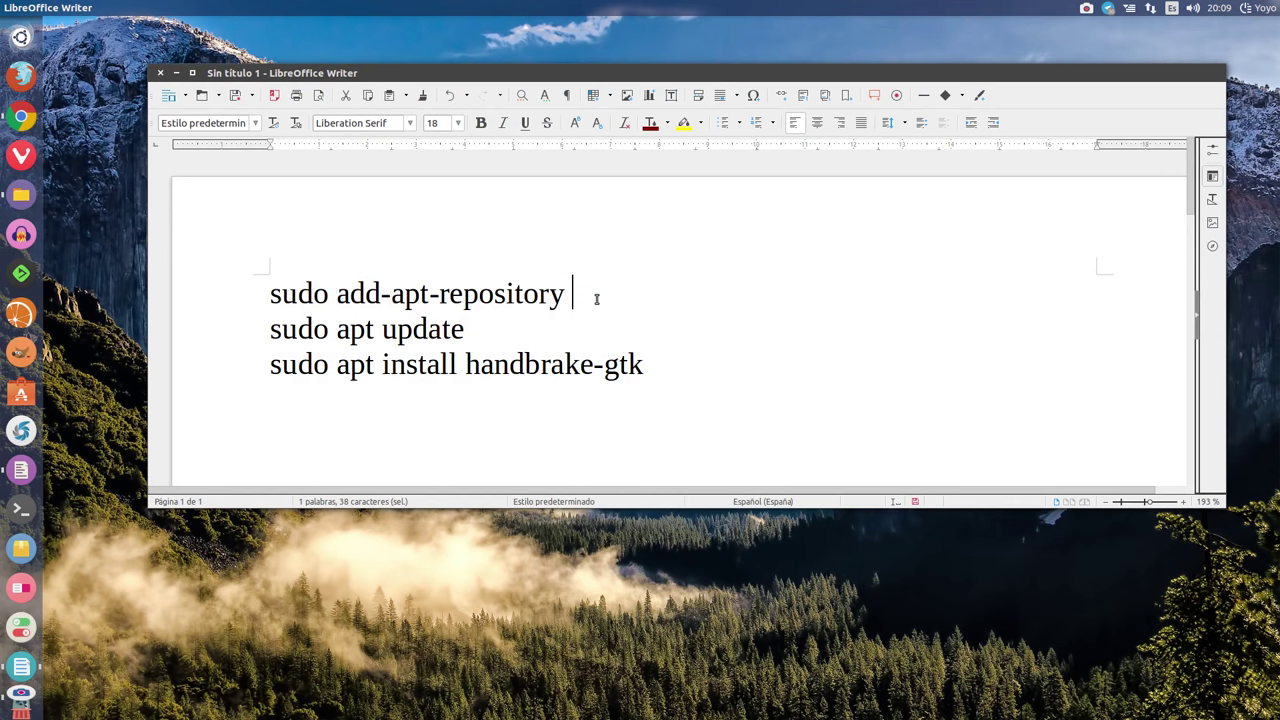
right_click(596, 297)
left_click(630, 334)
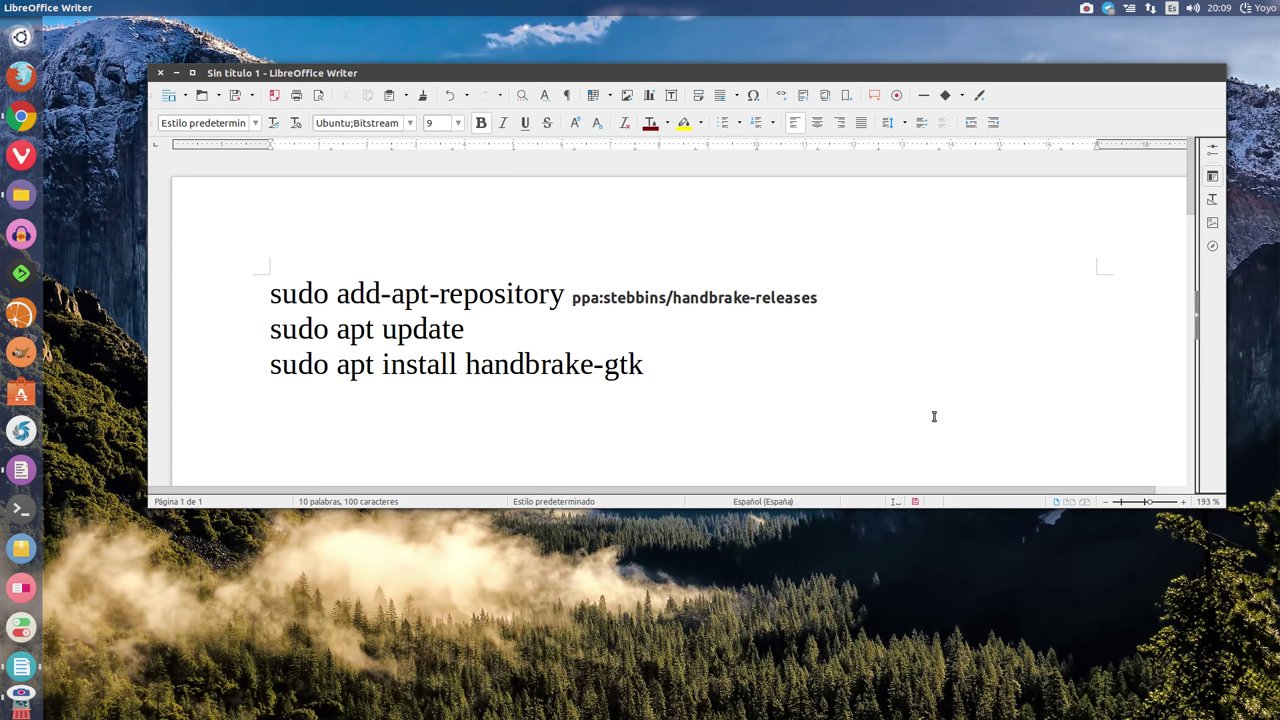
Step: Highlight the PPA address, the apt update line and the package name handbrake-gtk to review the three commands
left_click_drag(834, 298, 268, 291)
left_click(644, 364)
left_click_drag(576, 300, 826, 298)
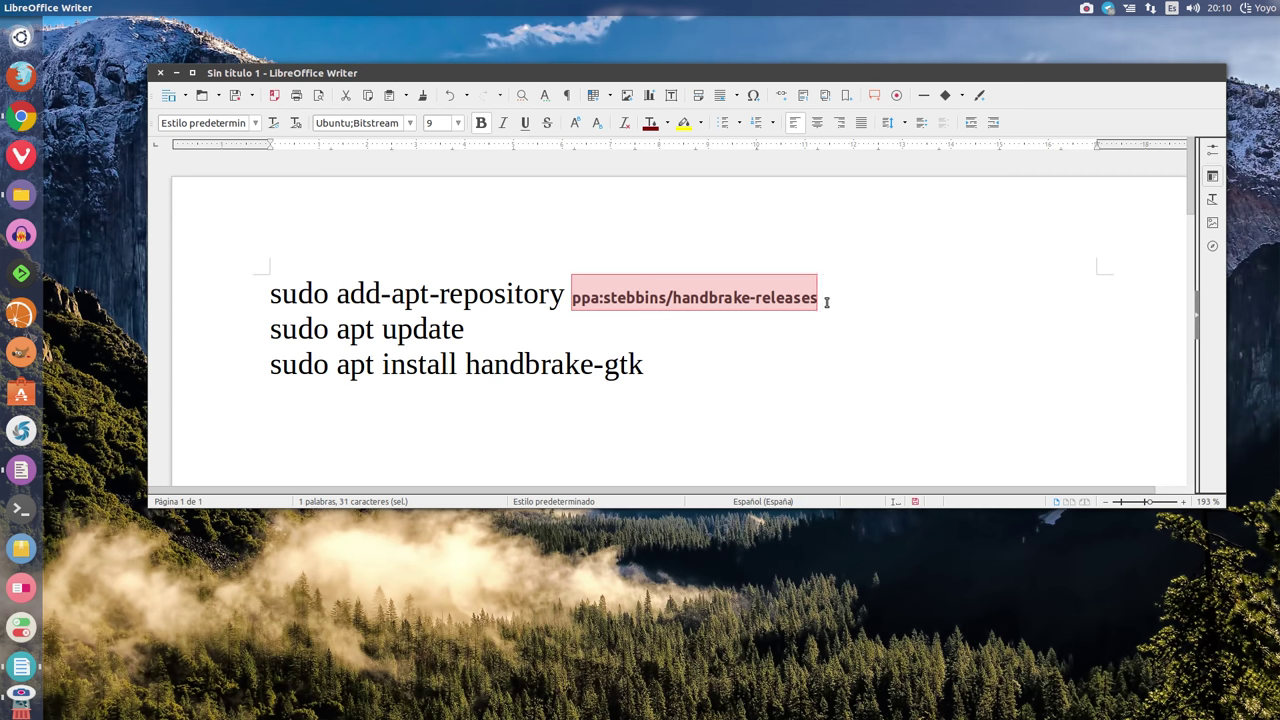
left_click_drag(468, 332, 292, 325)
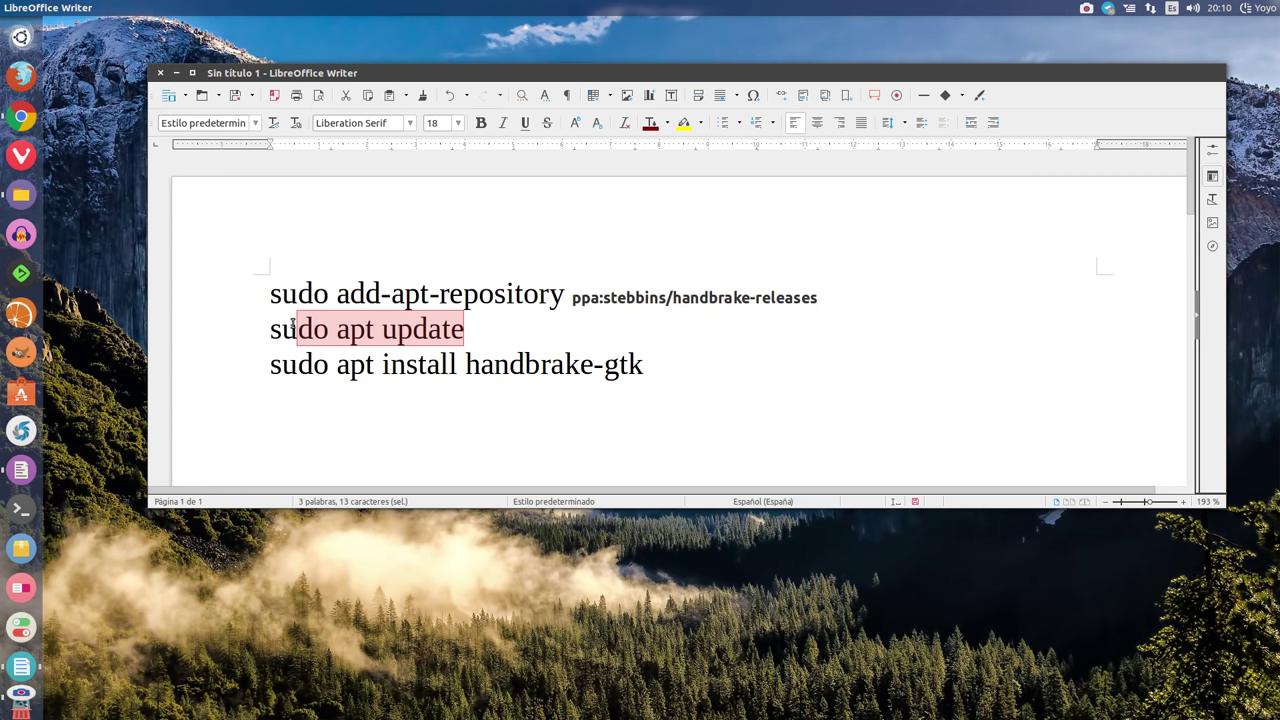
left_click(510, 408)
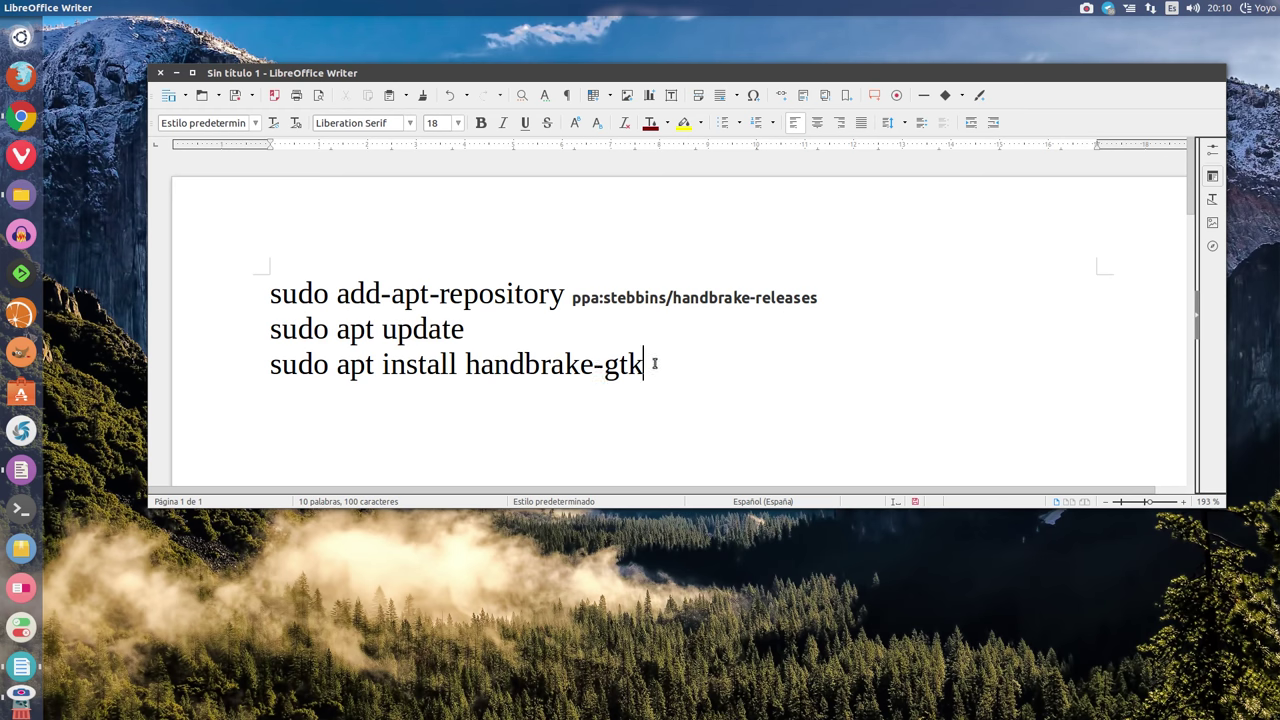
left_click_drag(654, 364, 465, 364)
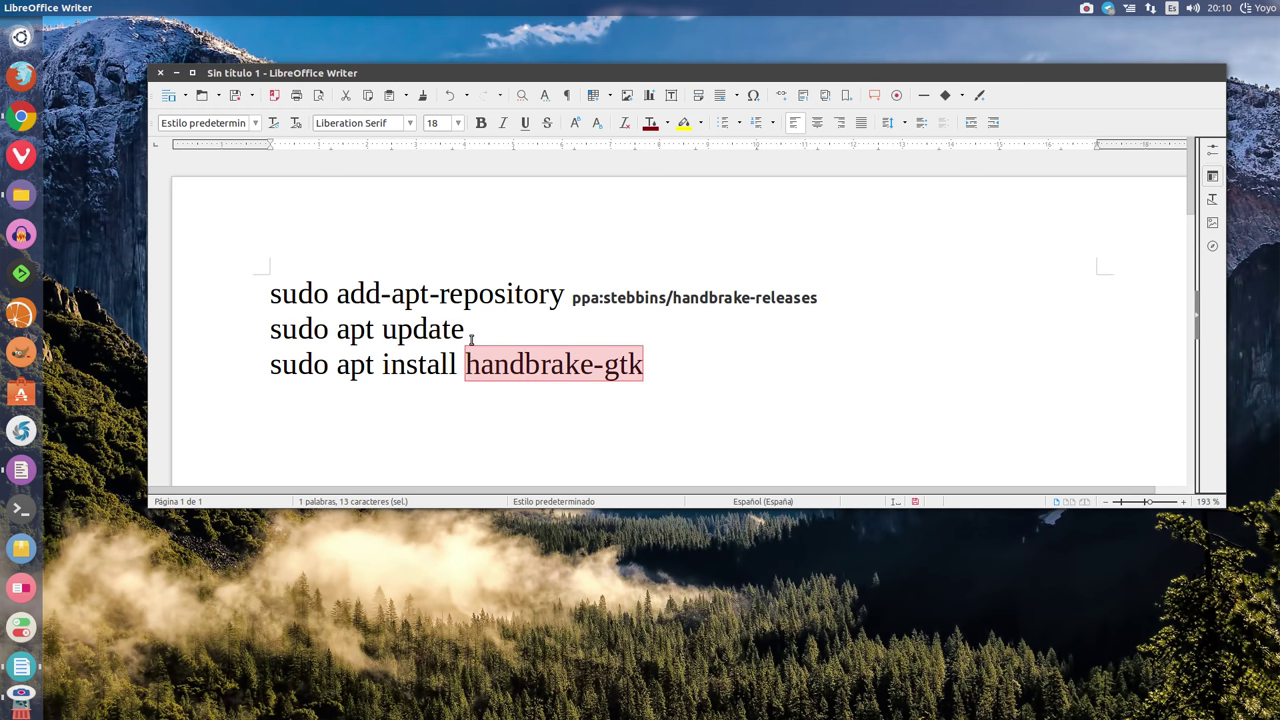
left_click(685, 372)
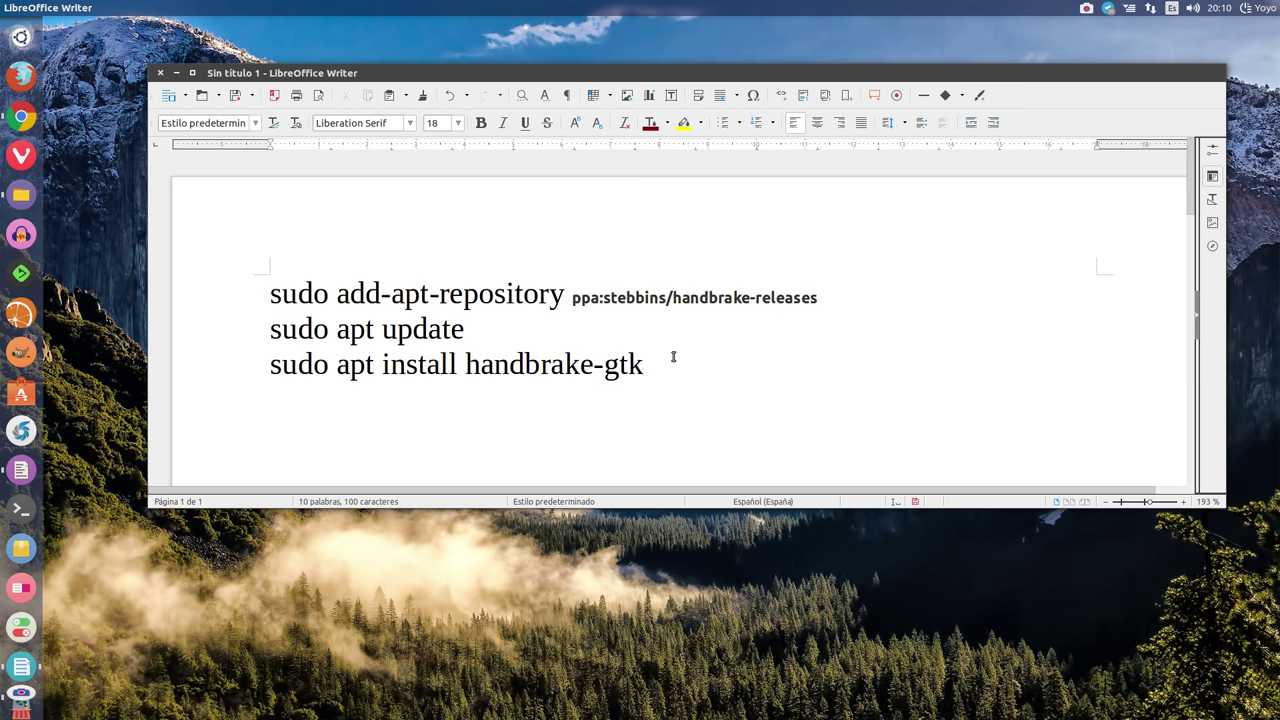
Step: Minimize the document, switch to the Synaptic package manager and authenticate with the account password
left_click(180, 74)
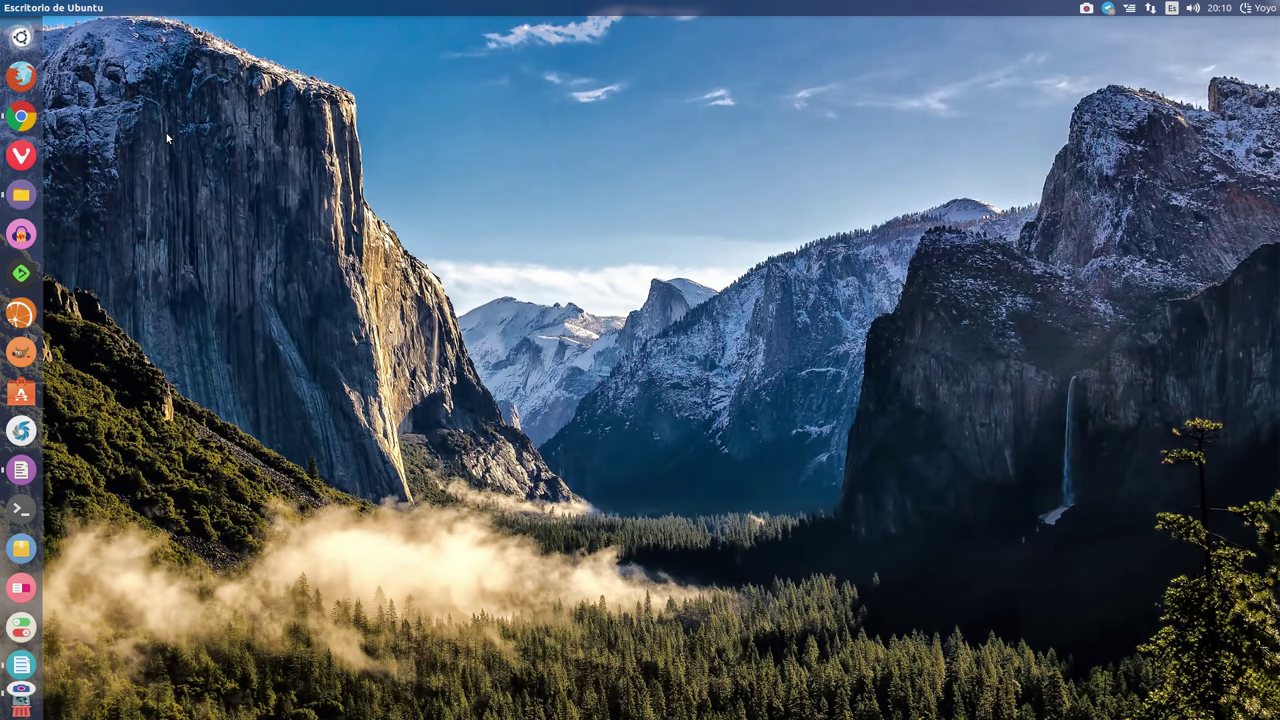
scroll(22, 660, "down", 2)
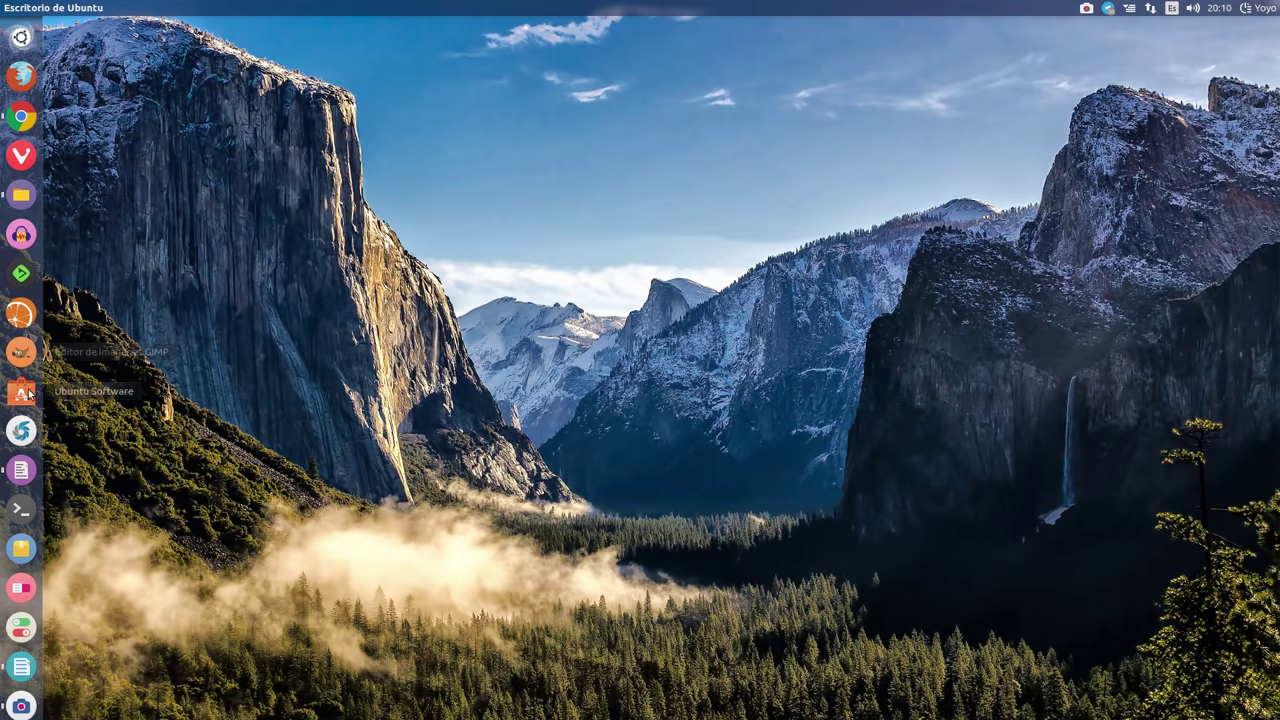
left_click(20, 547)
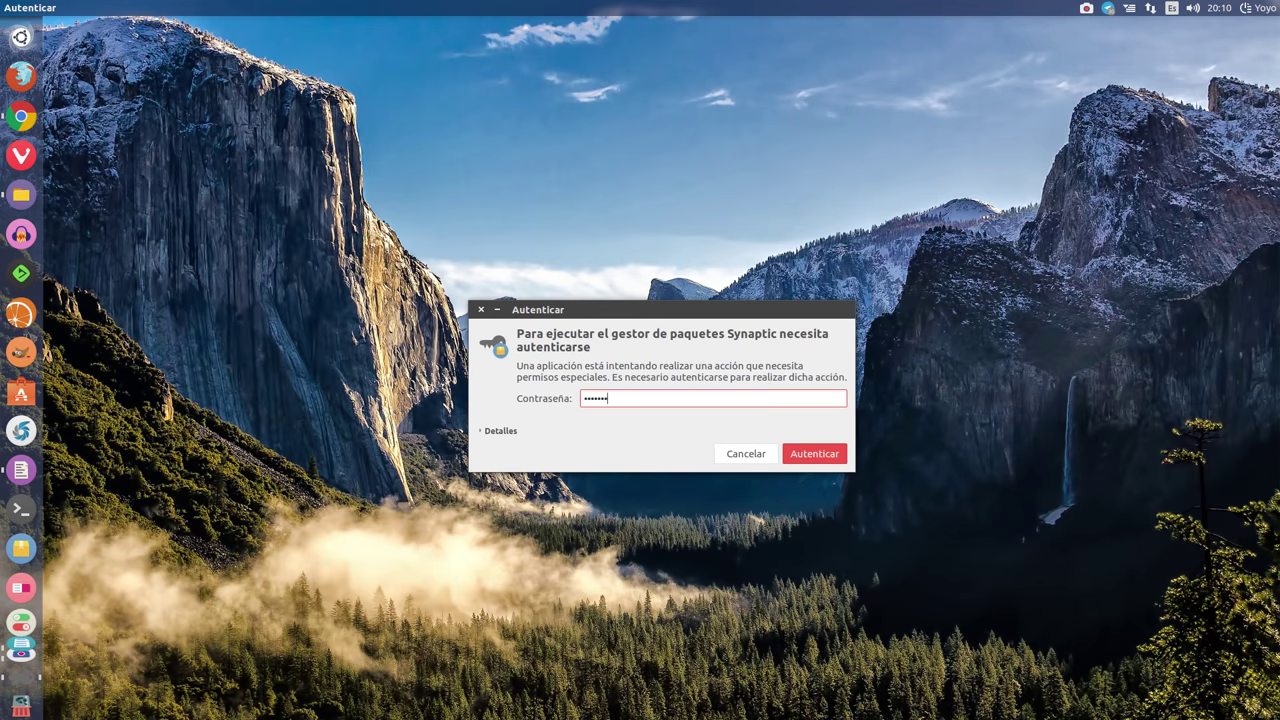
key("Return")
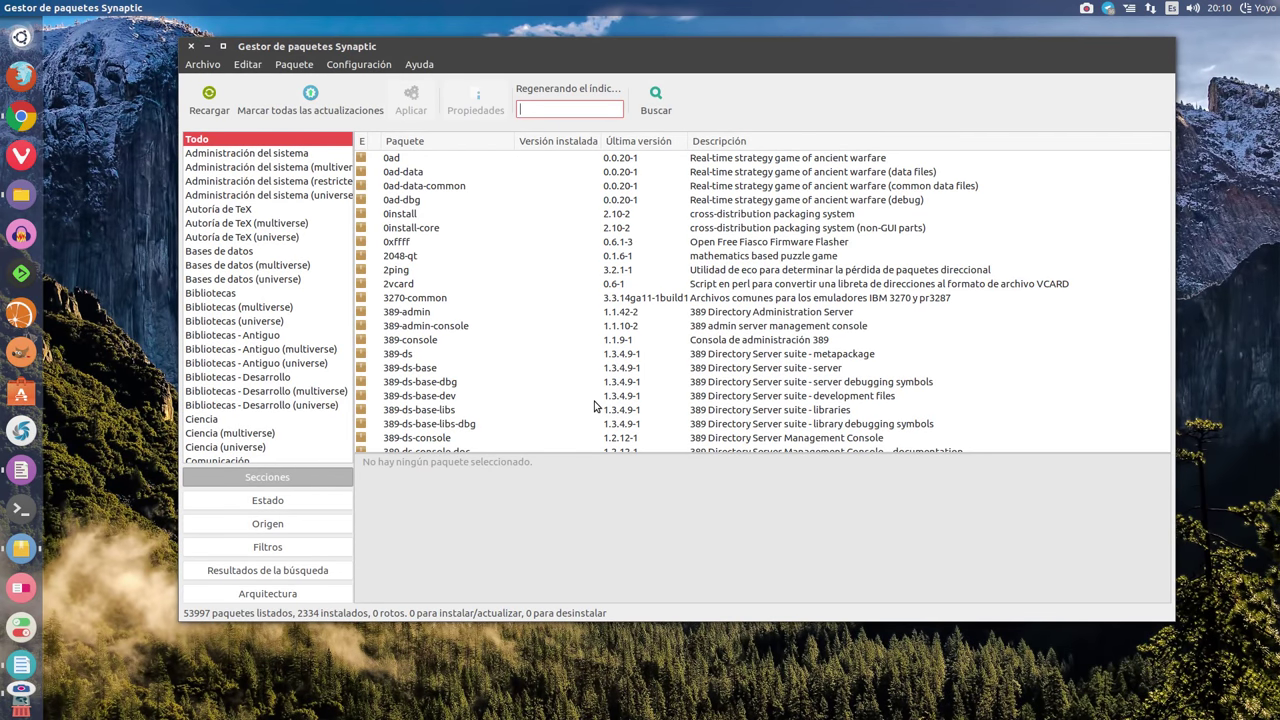
Step: Open Synaptic's repository settings and show the other software sources
left_click_drag(566, 48, 492, 44)
left_click(286, 62)
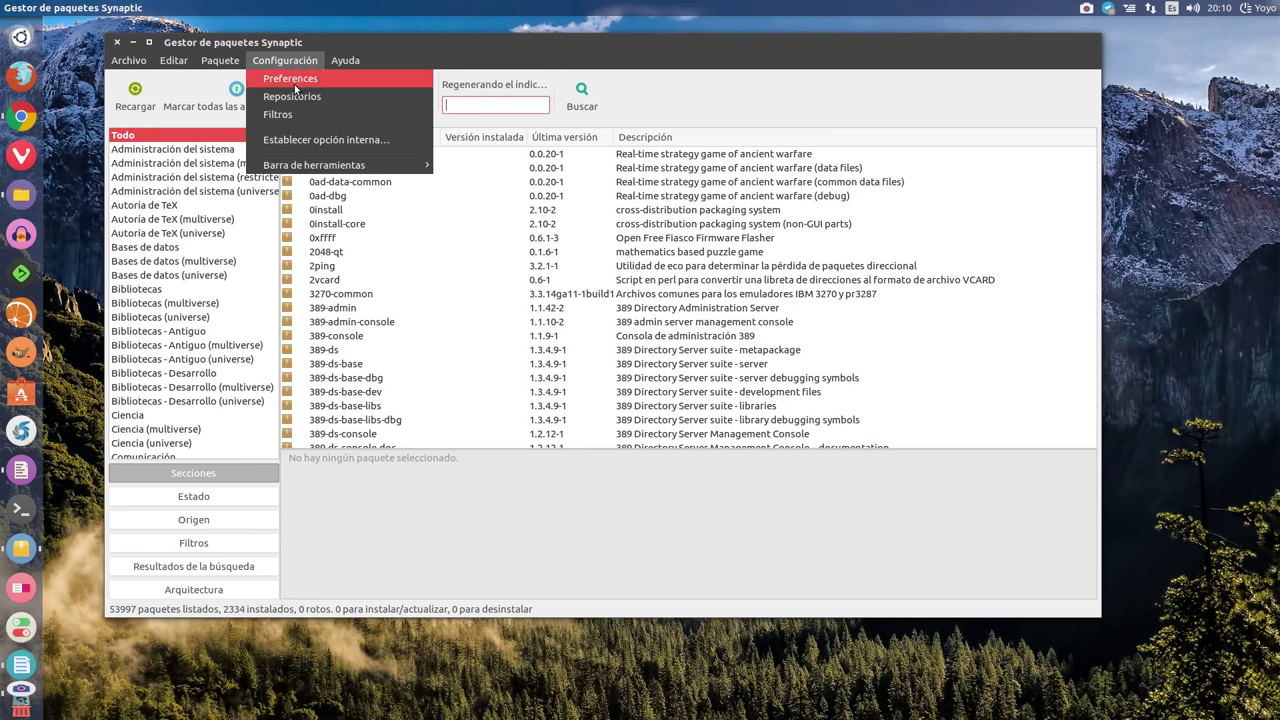
left_click(302, 94)
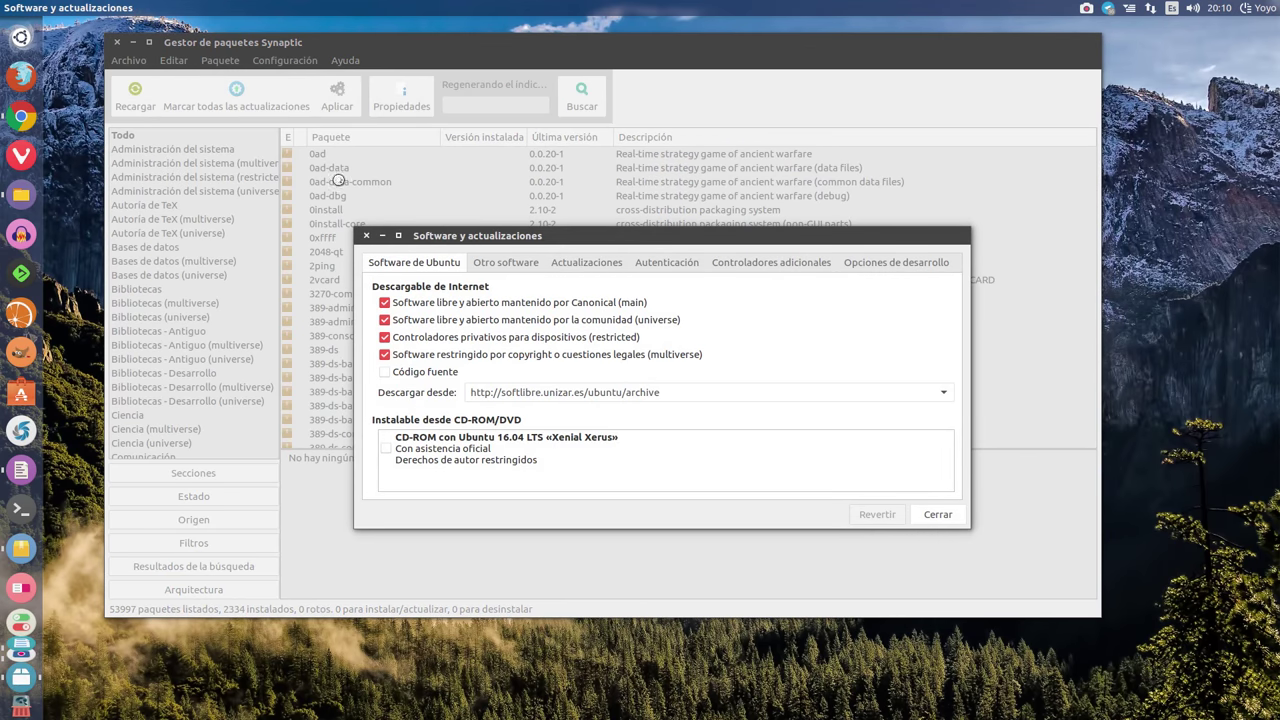
left_click(495, 262)
Step: Enlarge the software sources window, look at the dialog for adding an APT line, cancel it, and close the repository settings and Synaptic
left_click_drag(518, 237, 291, 88)
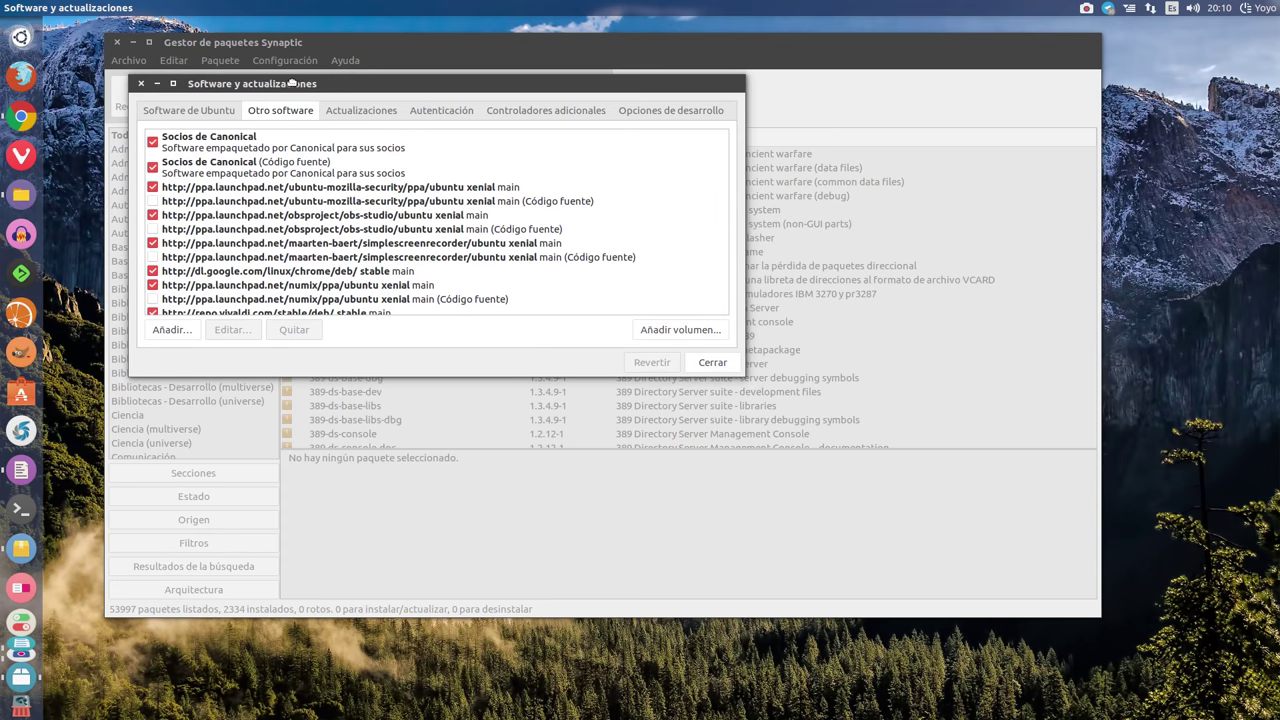
left_click_drag(740, 378, 878, 528)
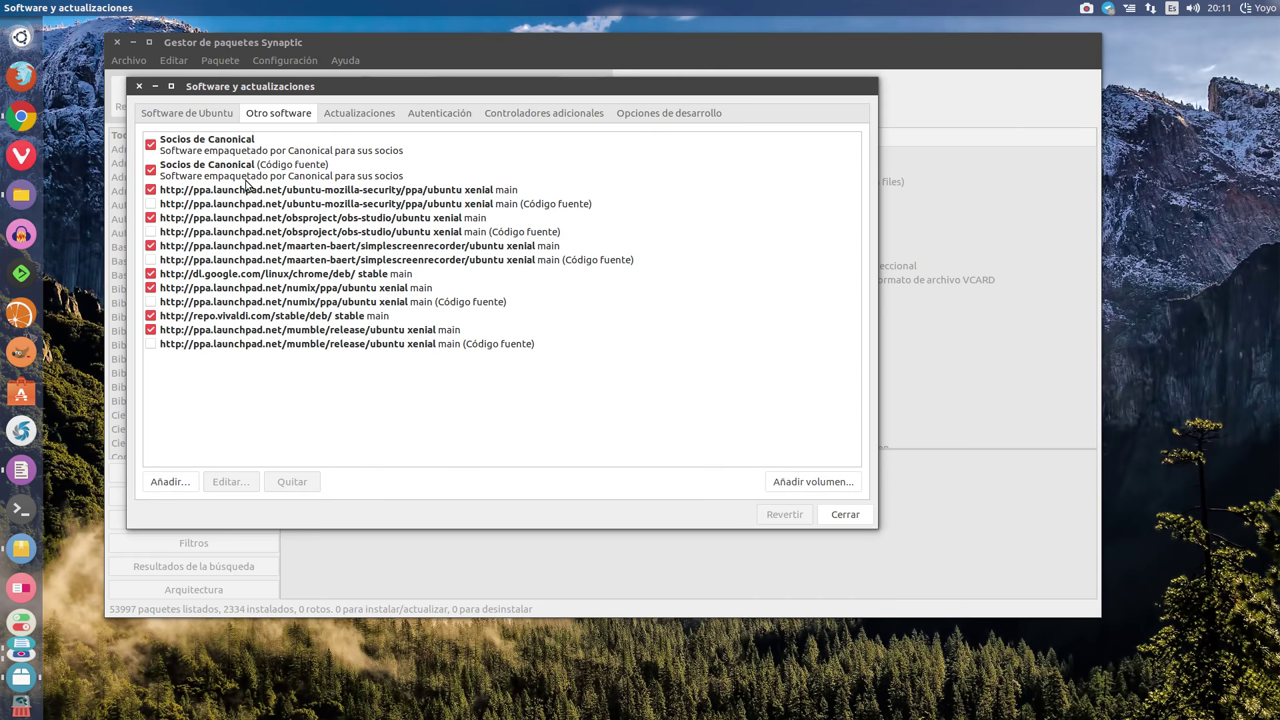
left_click(169, 482)
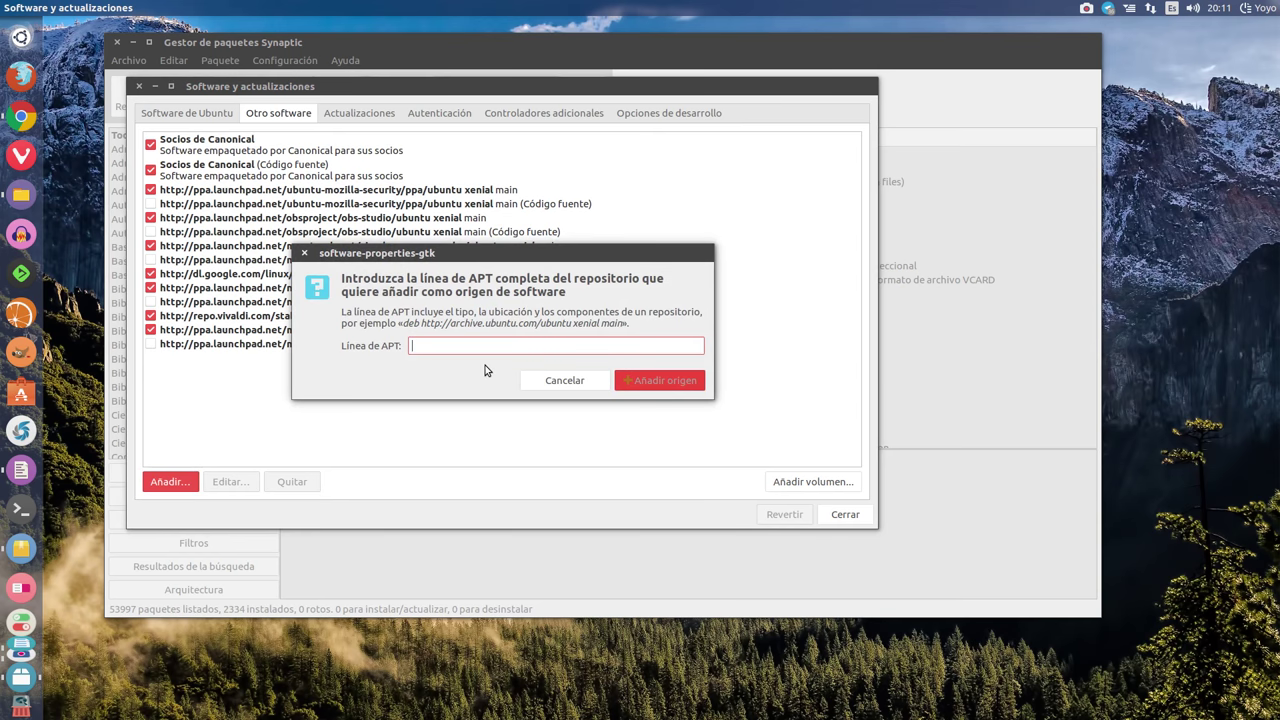
left_click(535, 384)
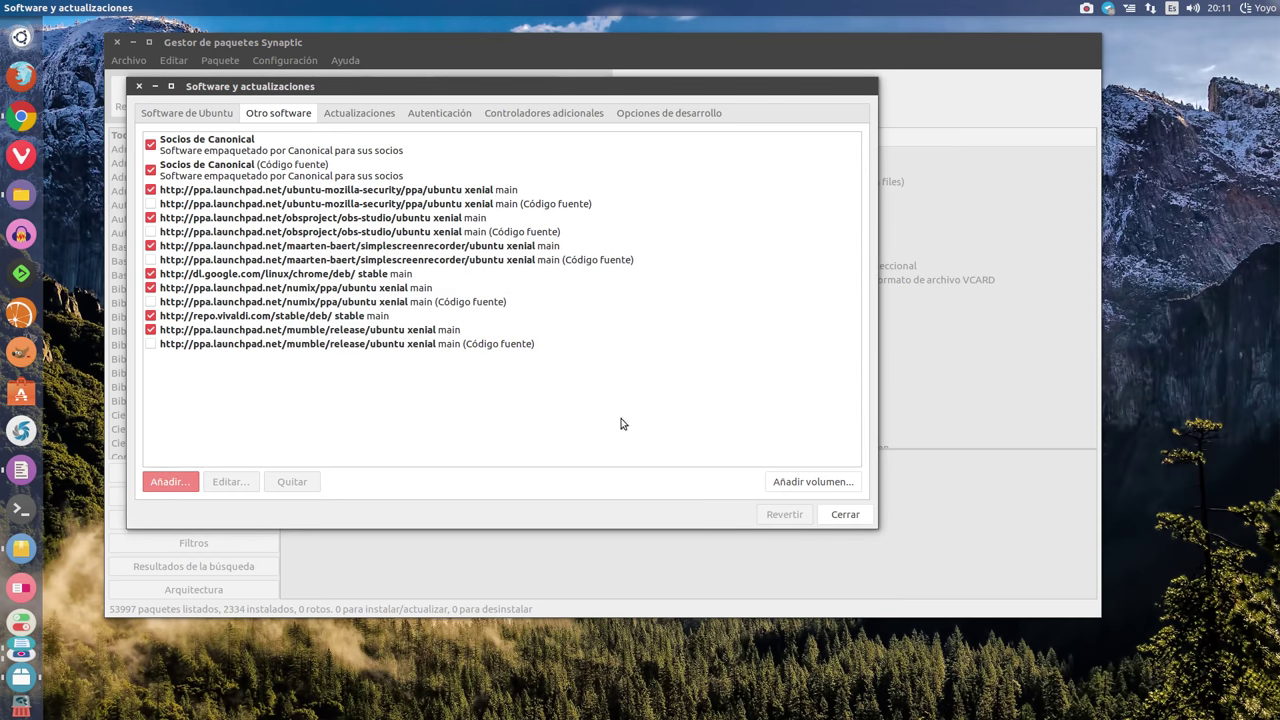
left_click(845, 516)
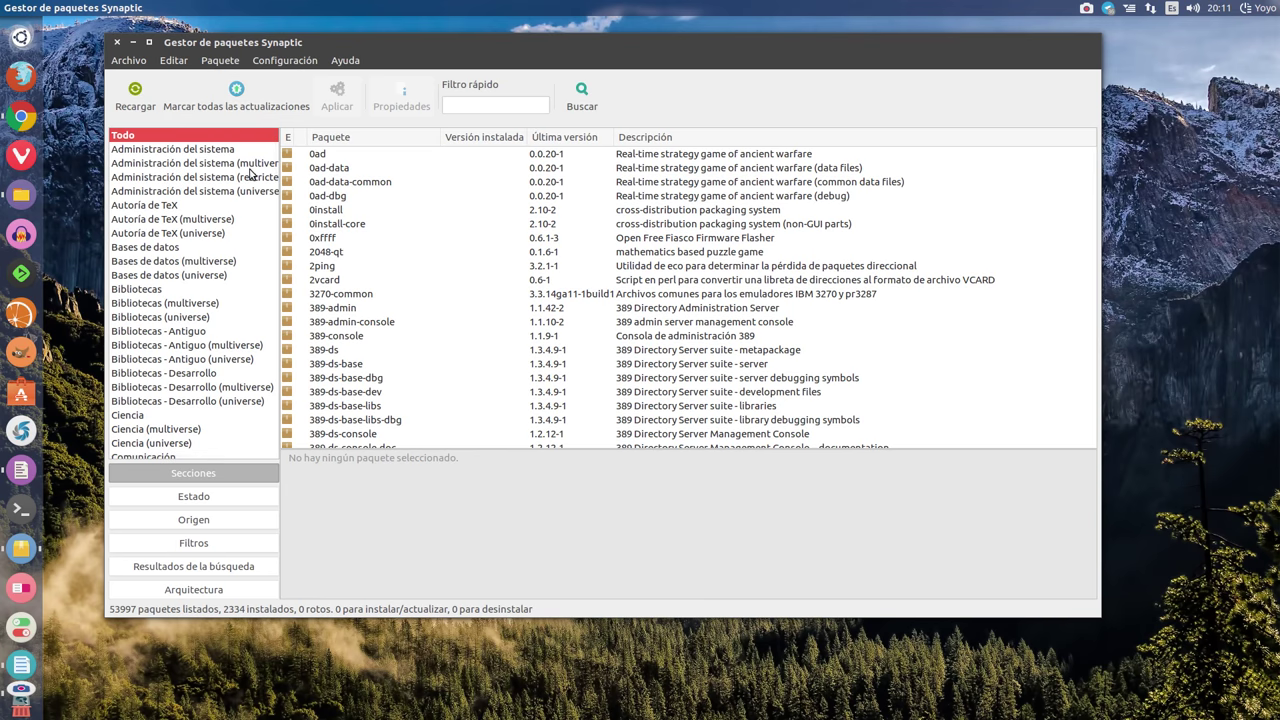
left_click(117, 42)
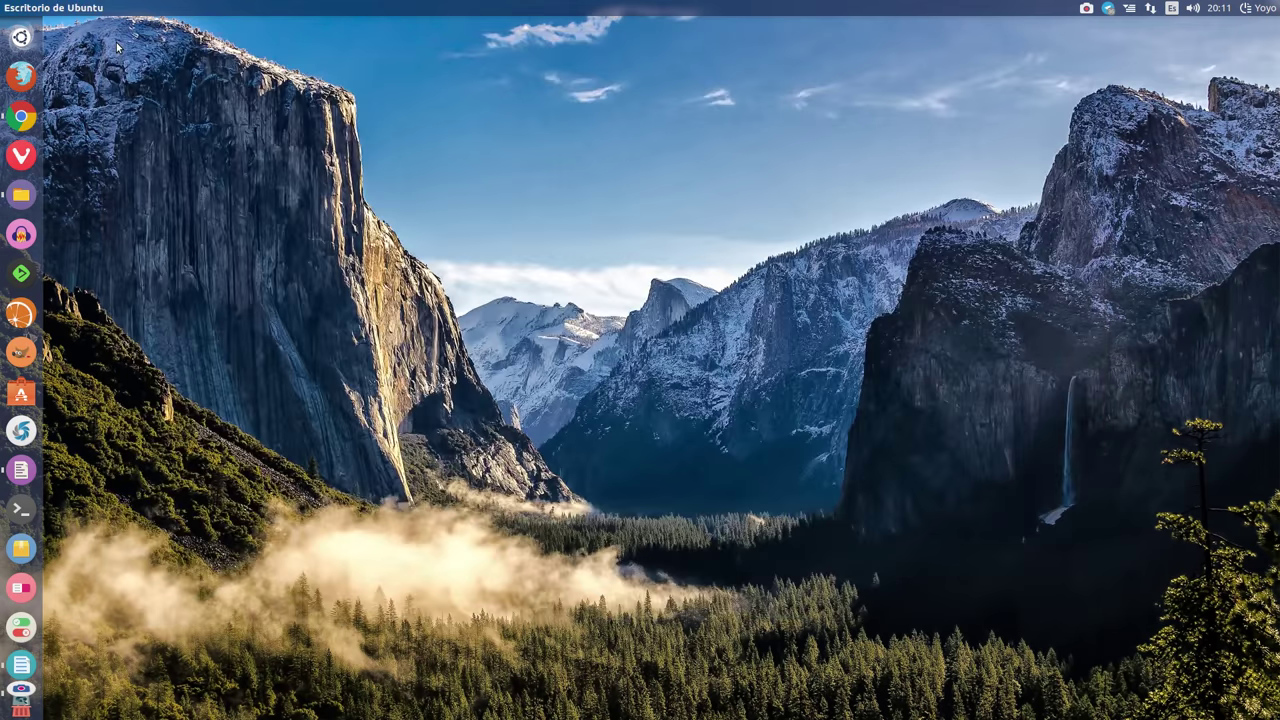
Step: Open the software and updates settings from the Ubuntu system settings and minimize the system settings window
left_click(1268, 8)
left_click(1132, 70)
left_click_drag(536, 192, 302, 105)
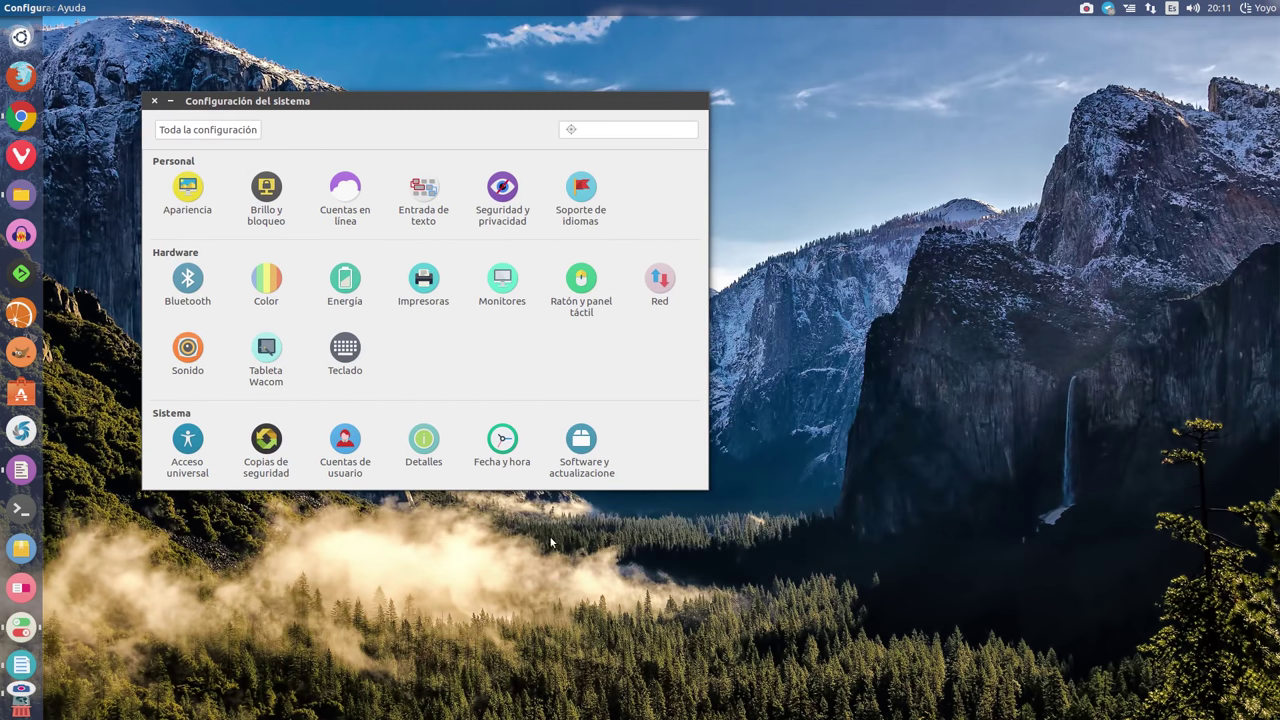
left_click(586, 455)
left_click(171, 102)
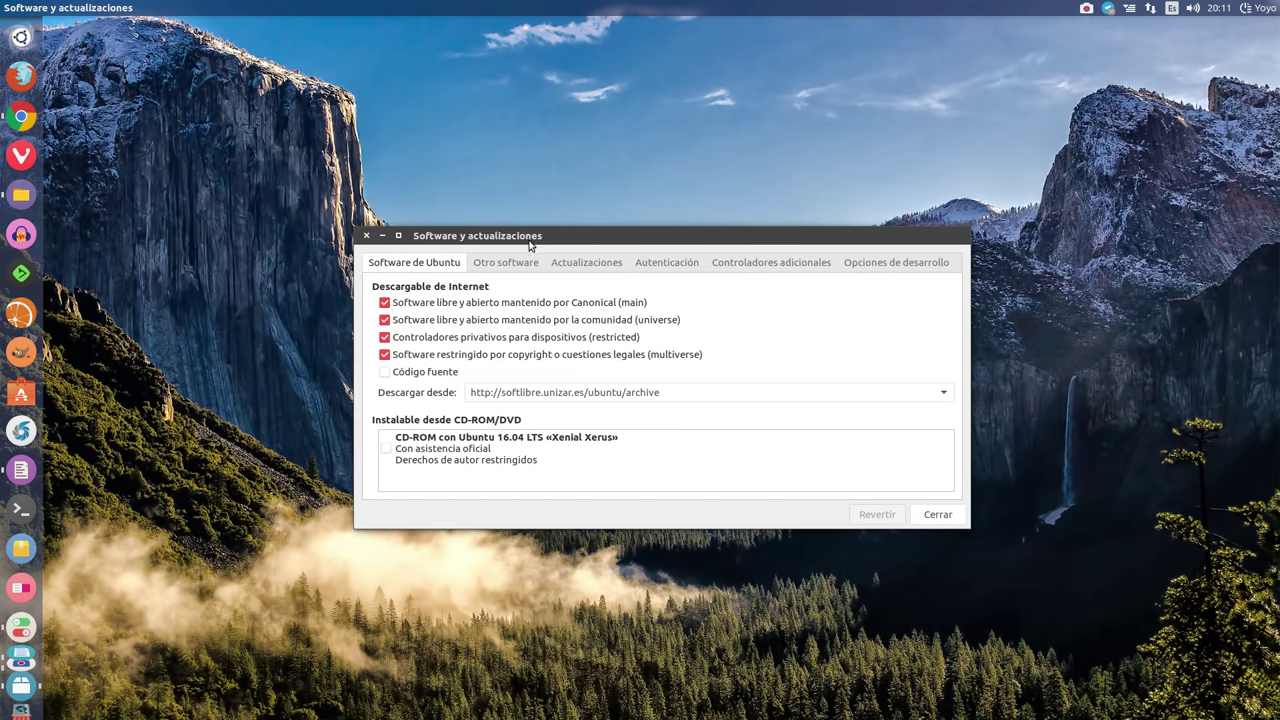
Step: Show the other software sources and enlarge the window so the whole repository list fits
left_click_drag(556, 237, 380, 128)
left_click(345, 157)
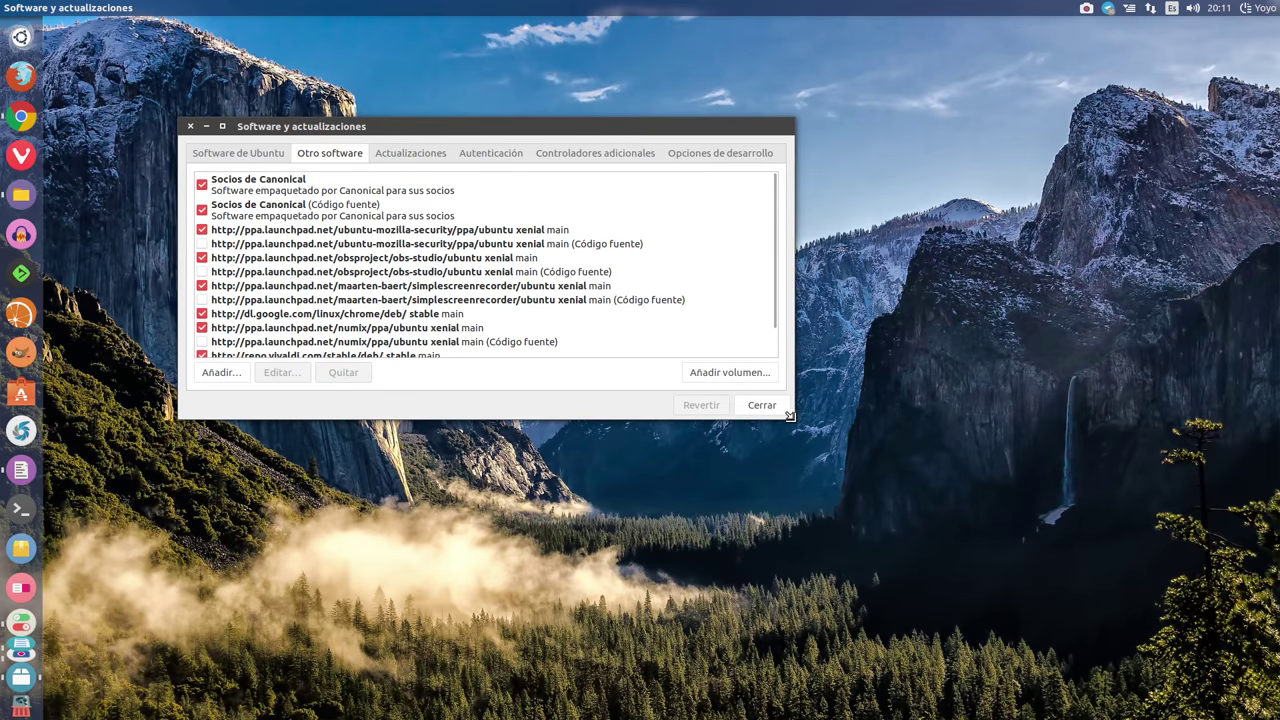
left_click_drag(789, 416, 920, 550)
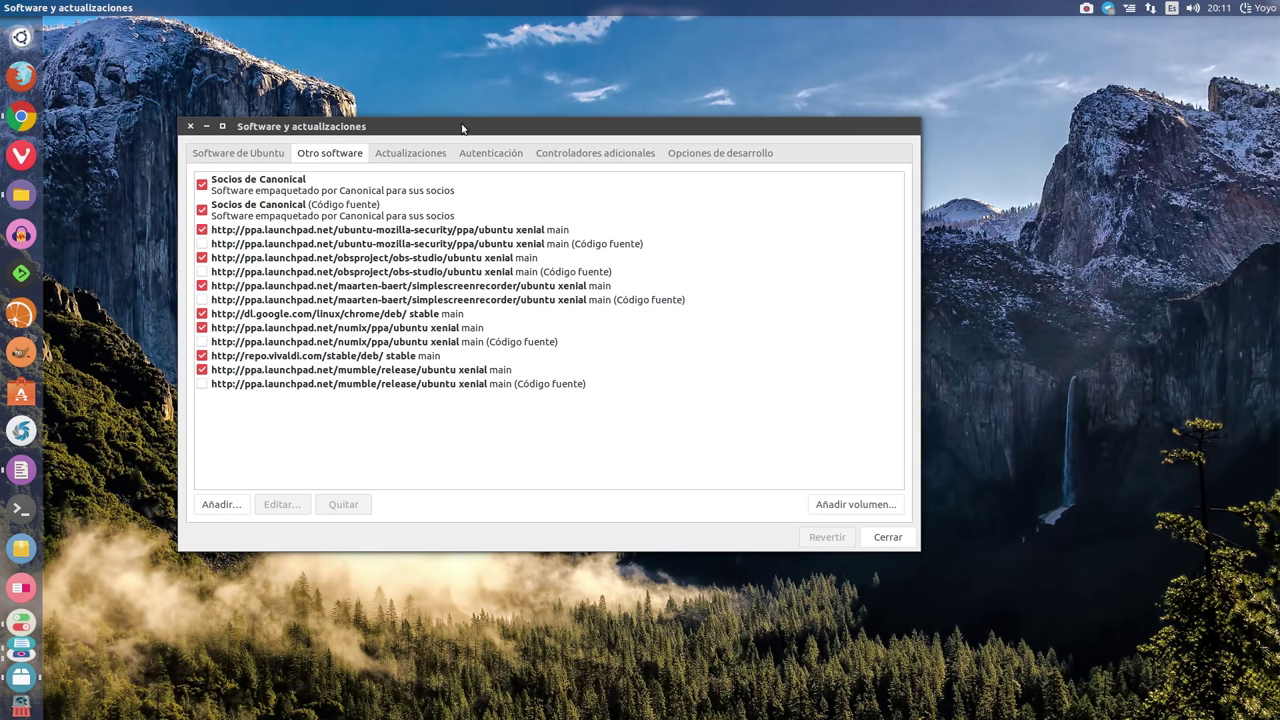
left_click_drag(462, 127, 505, 118)
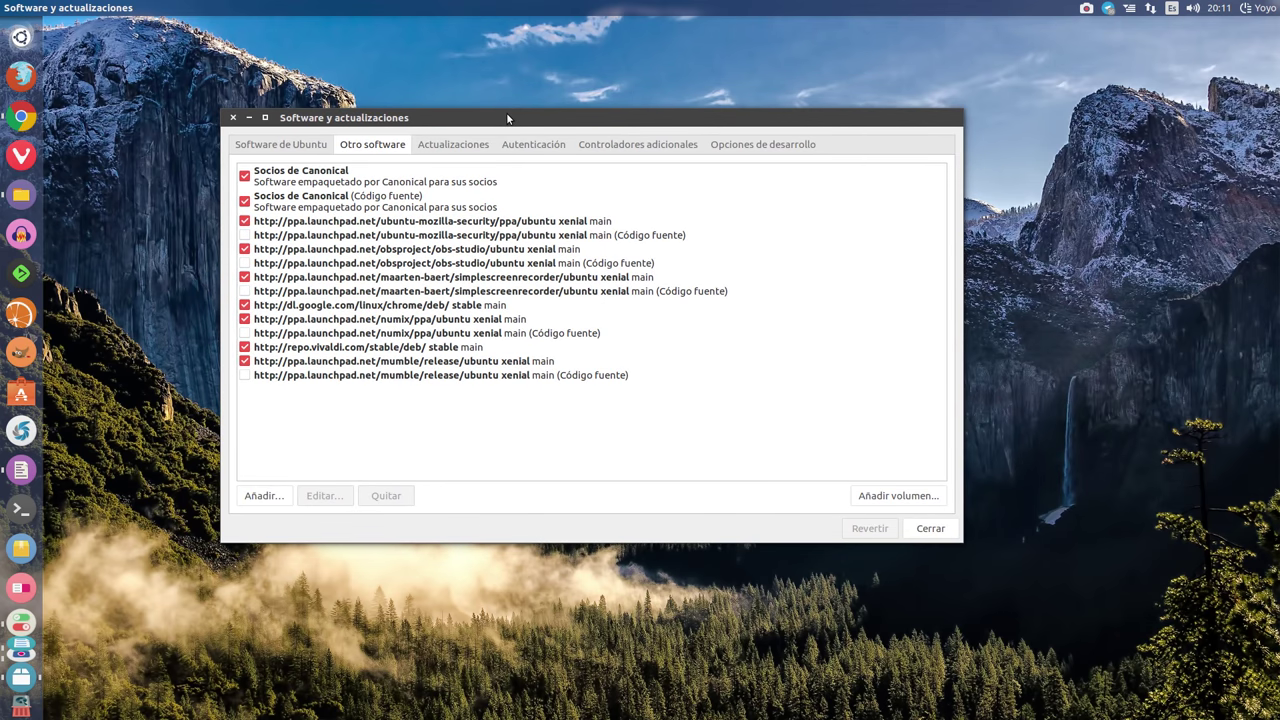
left_click(1266, 12)
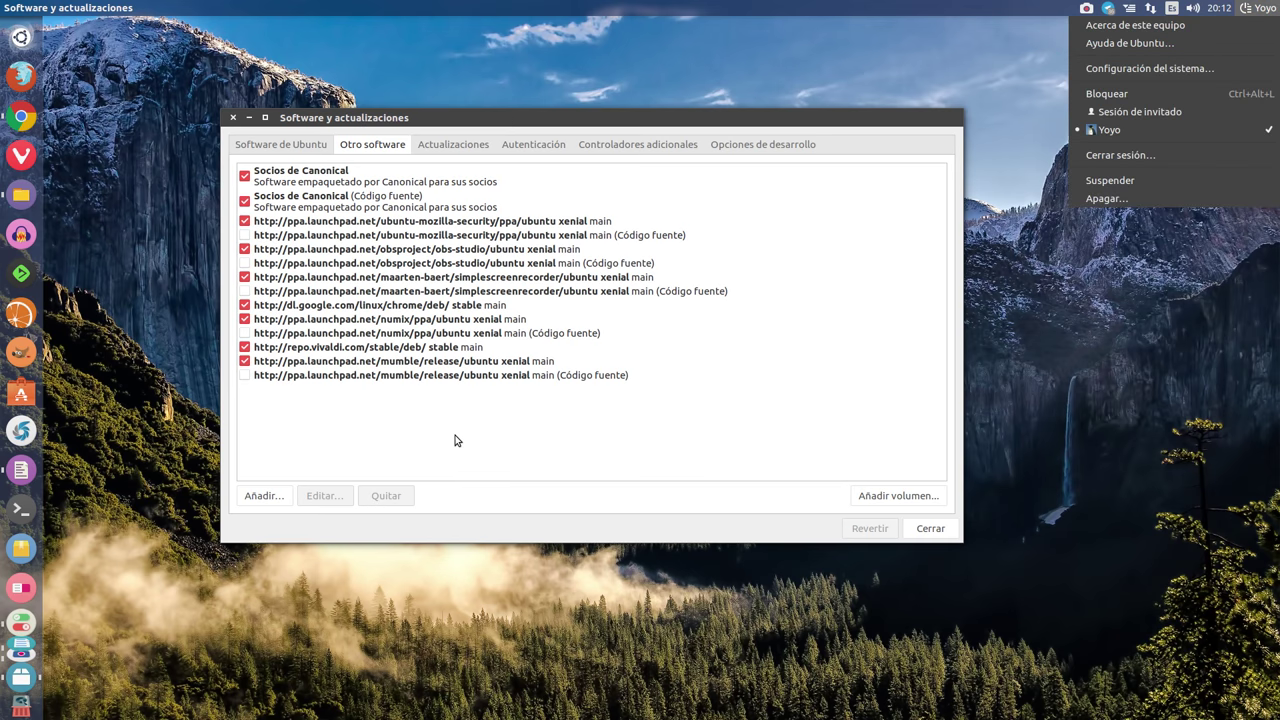
left_click(592, 112)
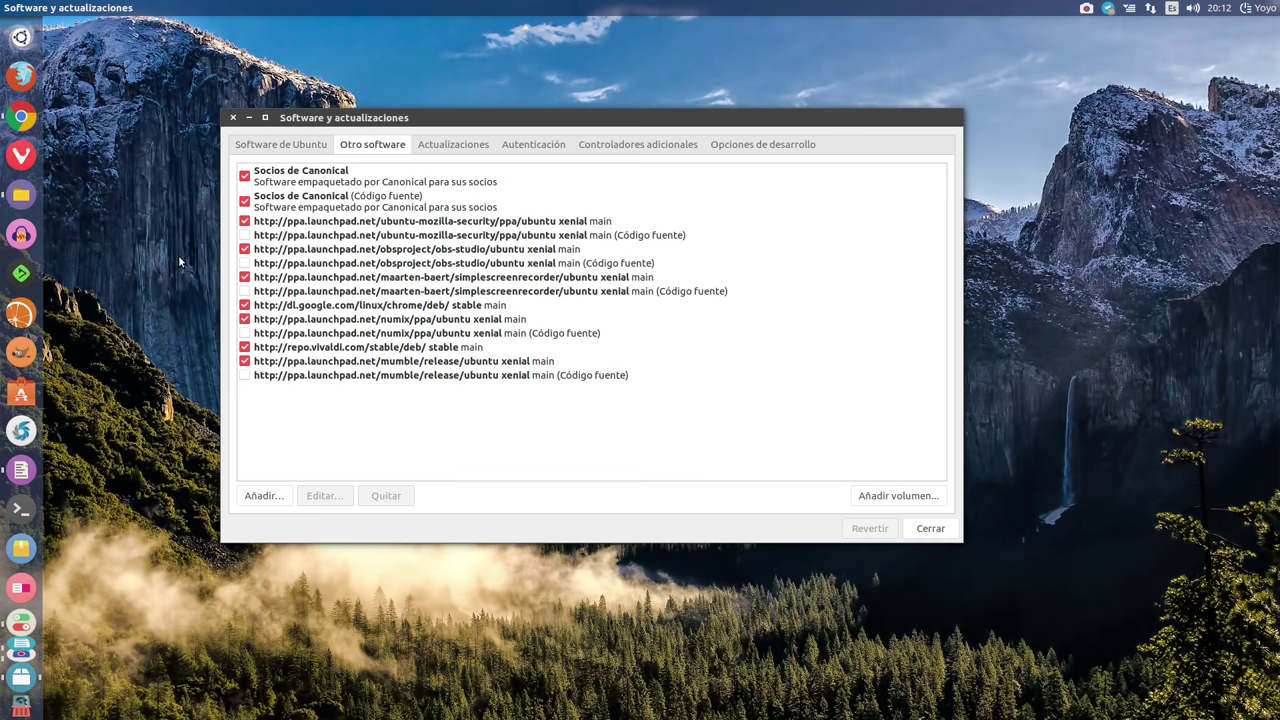
Step: Switch to Chrome, copy the address ppa:stebbins/handbrake-releases from the HandBrake Releases page and minimize the browser
left_click(22, 118)
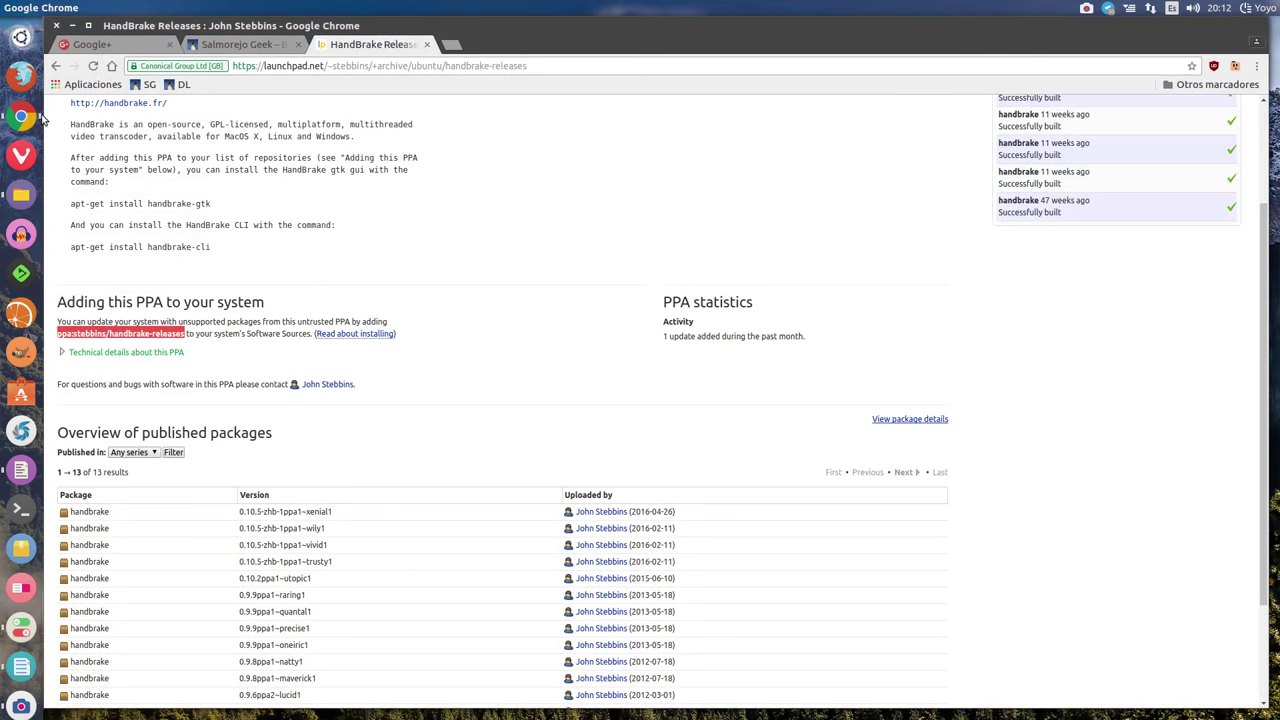
left_click(268, 266)
scroll(326, 189, "up", 3)
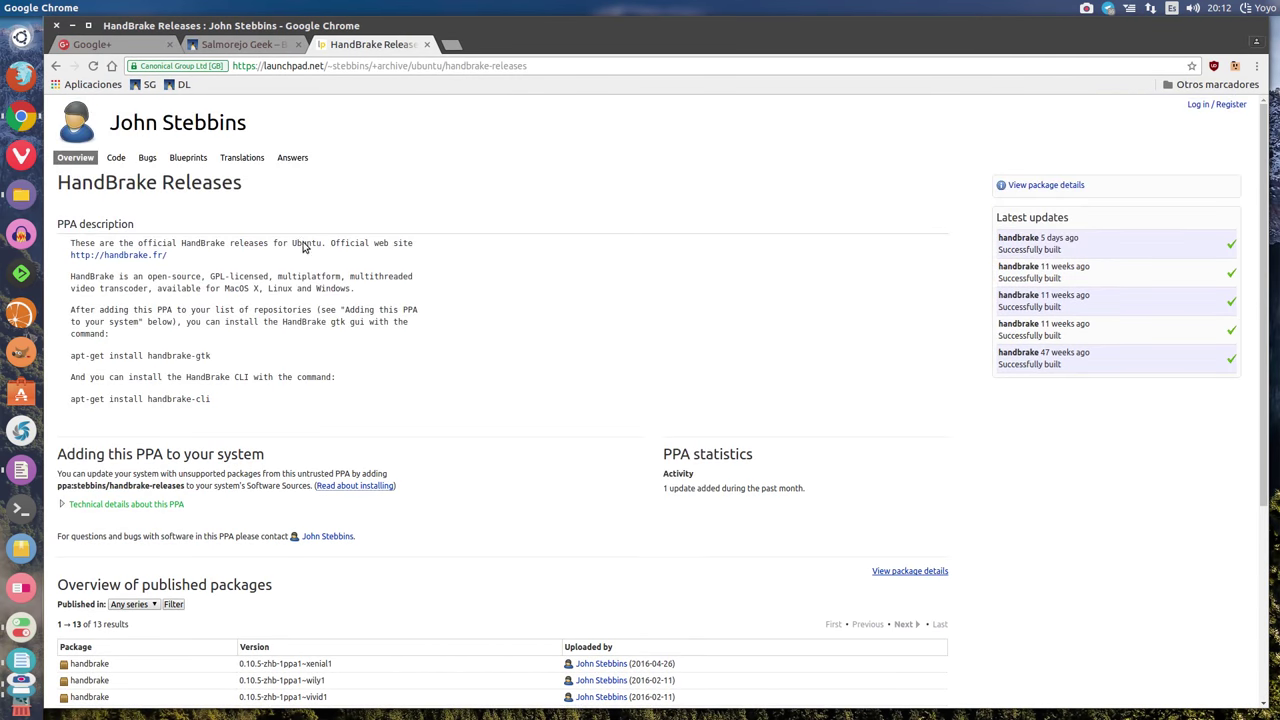
scroll(303, 243, "down", 3)
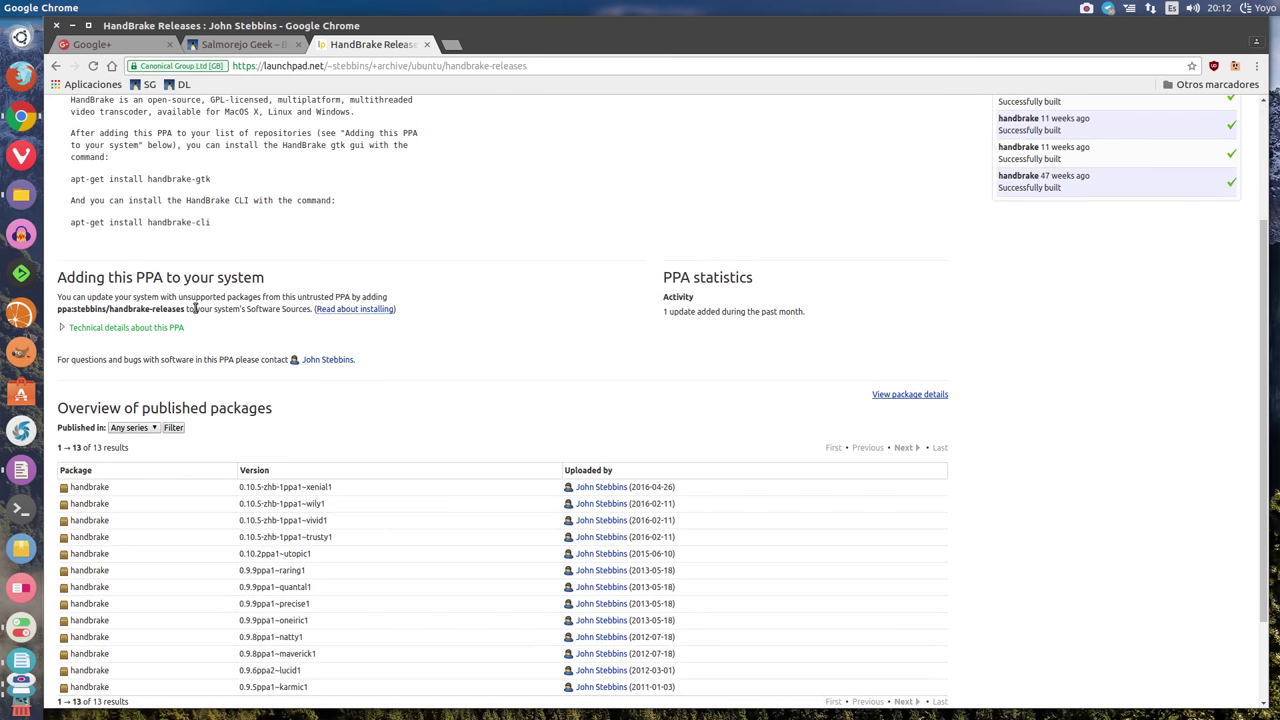
left_click_drag(186, 309, 58, 311)
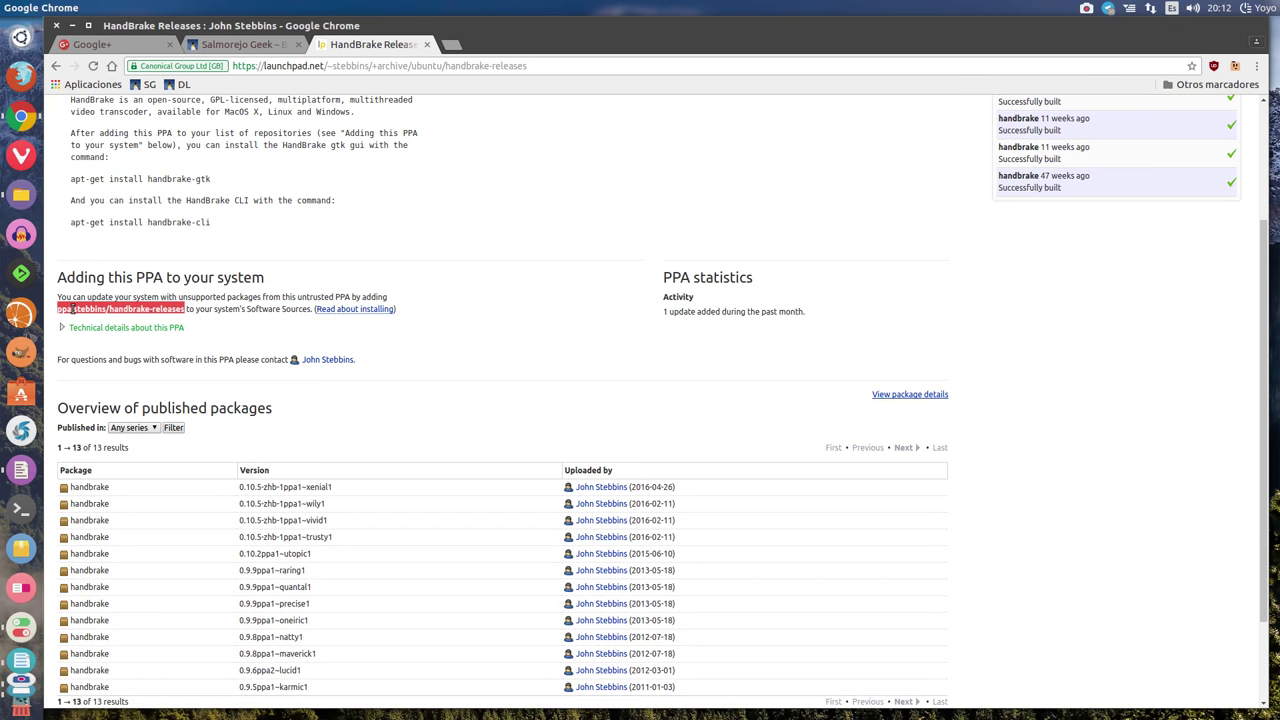
right_click(72, 310)
left_click(78, 316)
left_click(72, 26)
Step: Add ppa:stebbins/handbrake-releases as a new software source and authenticate with the account password
left_click(263, 495)
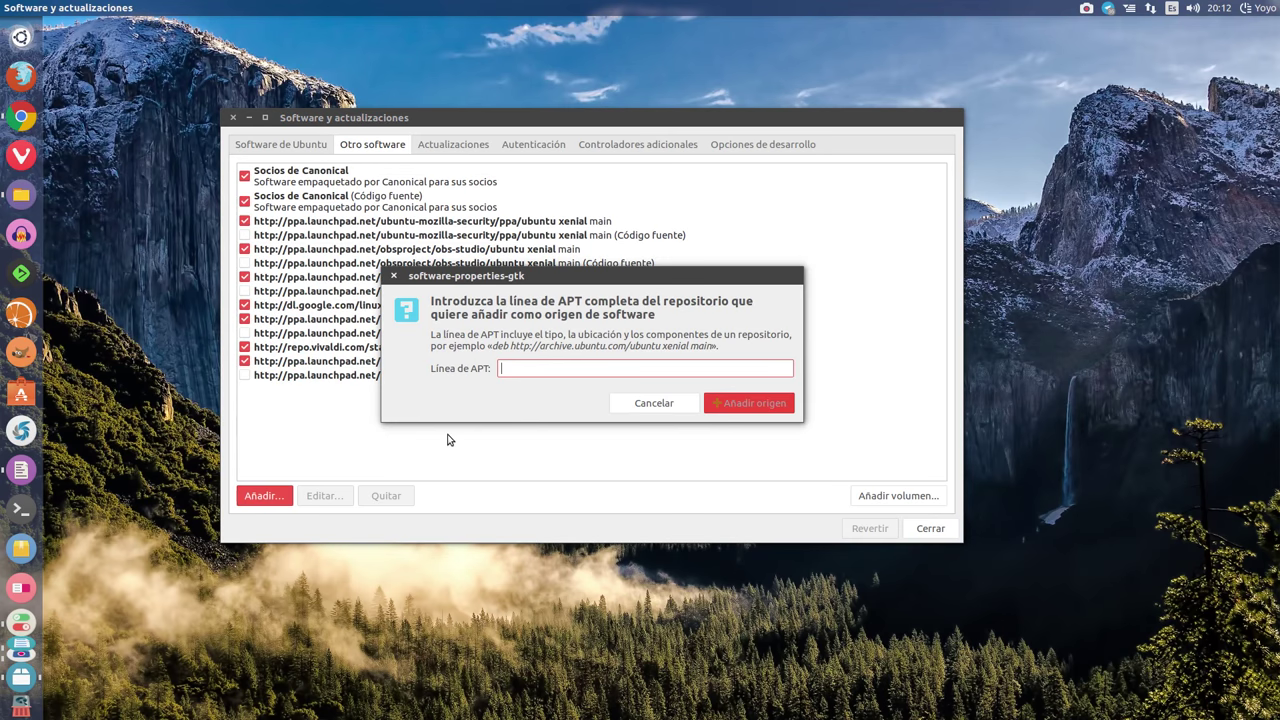
right_click(519, 370)
left_click(553, 411)
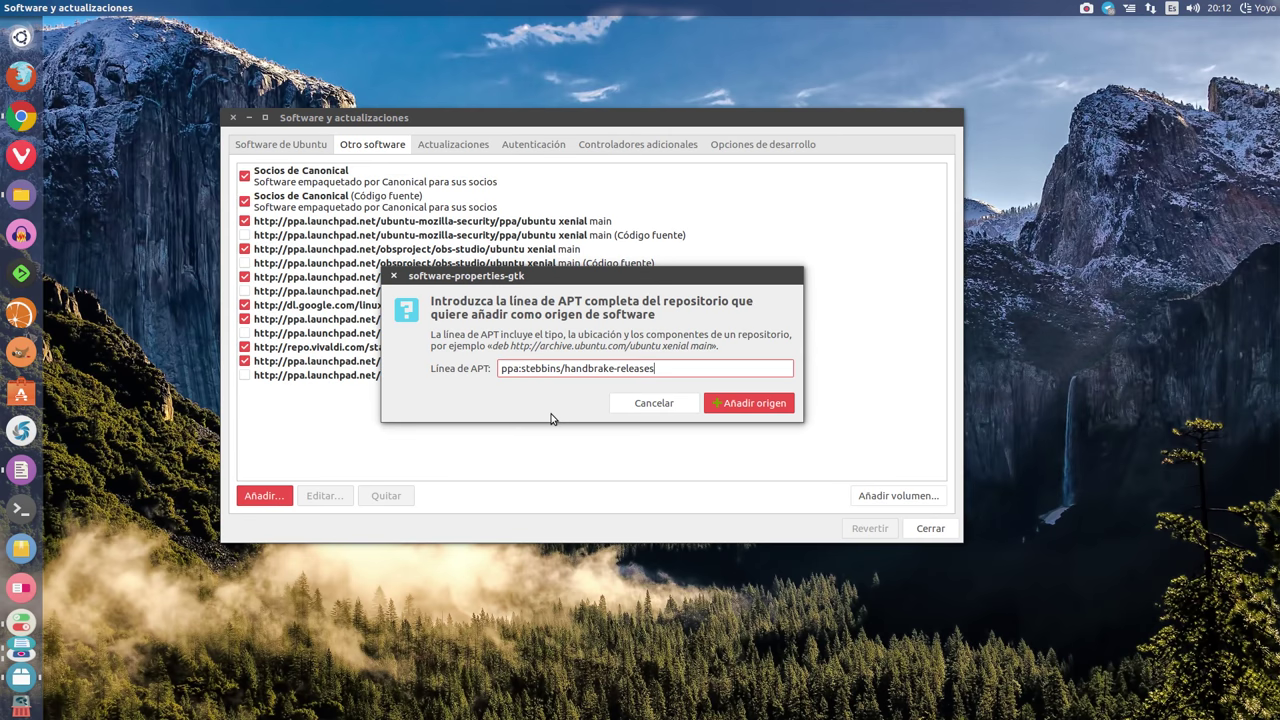
left_click(722, 403)
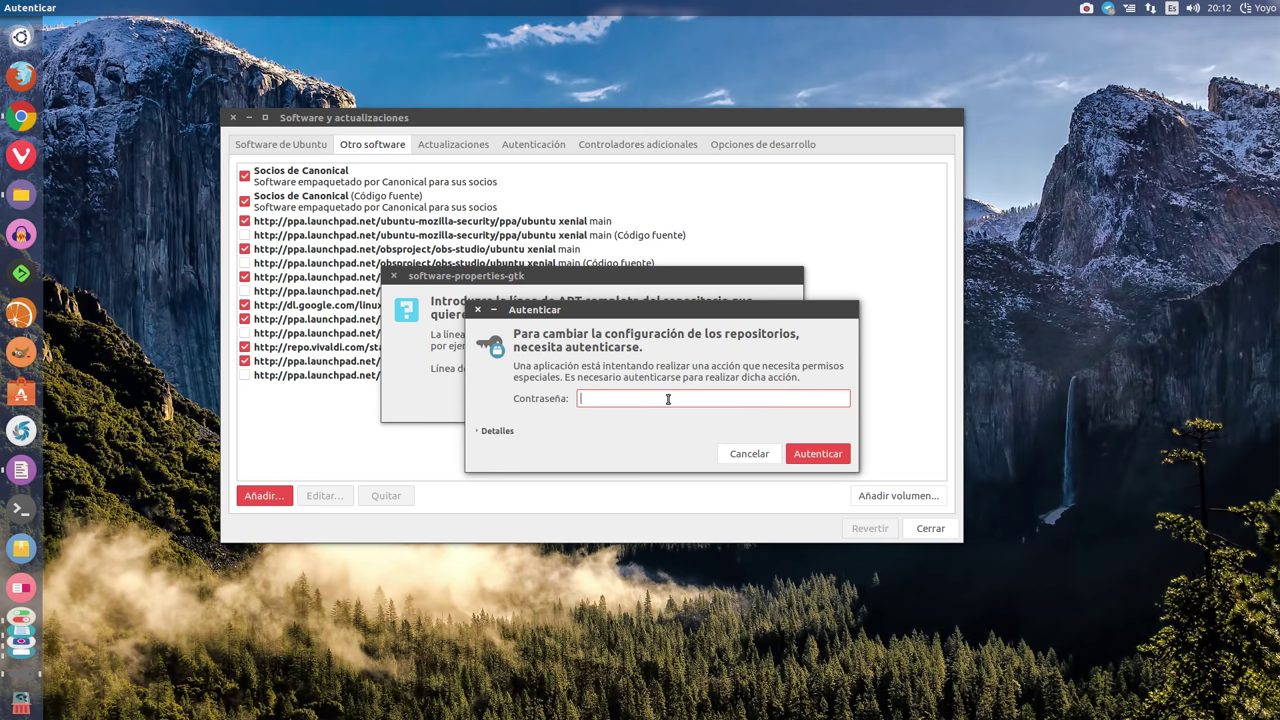
type("*******")
key("Return")
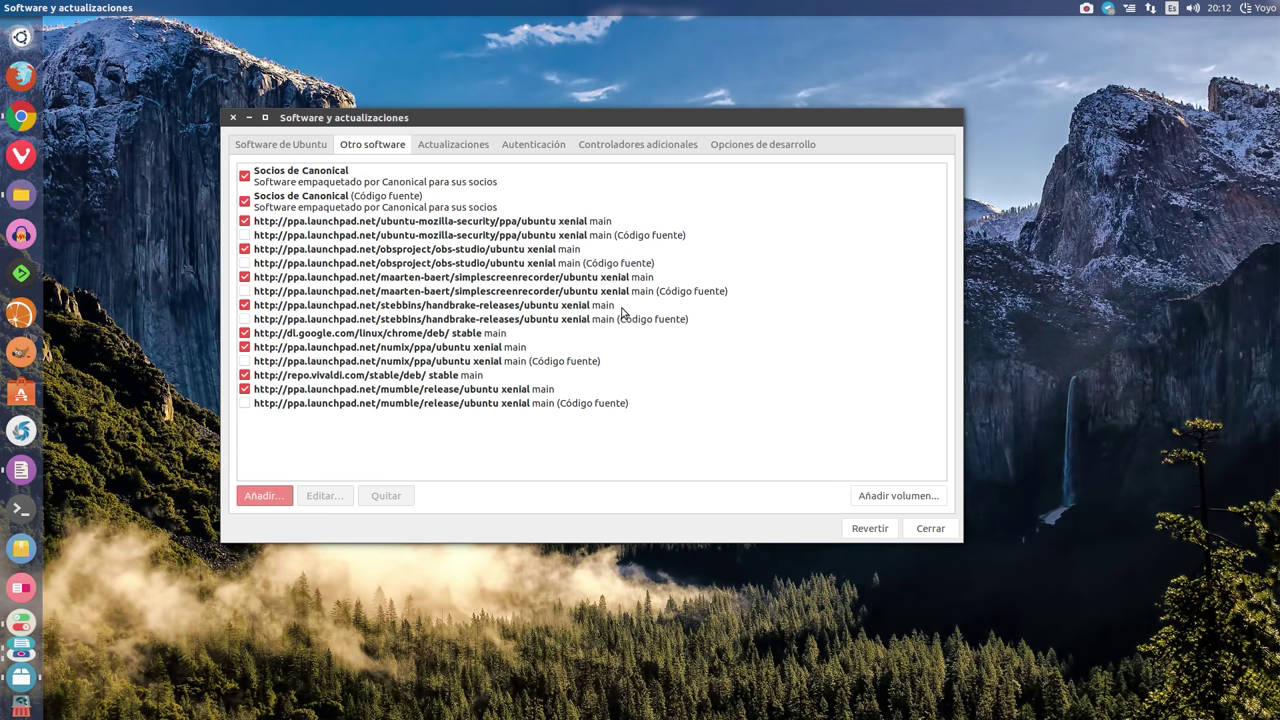
Step: Select the added handbrake-releases source in the list, close the software sources and reload the information about available software
left_click(588, 306)
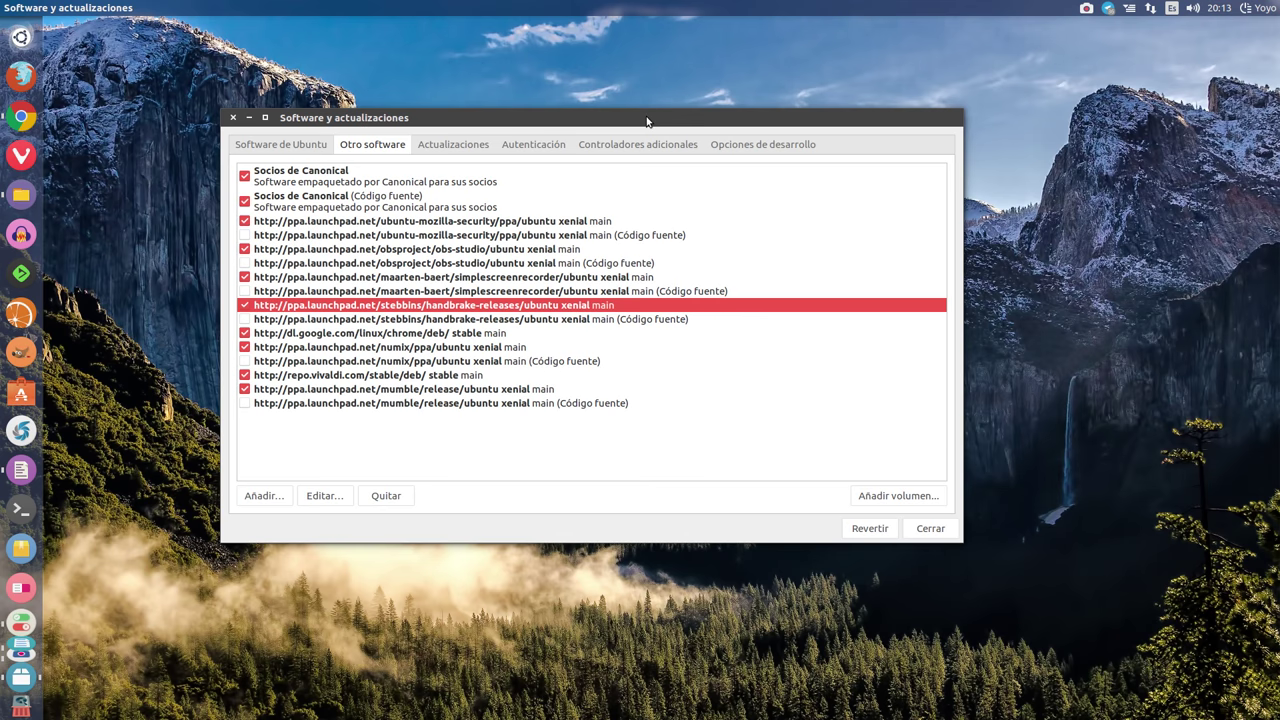
left_click_drag(650, 118, 712, 105)
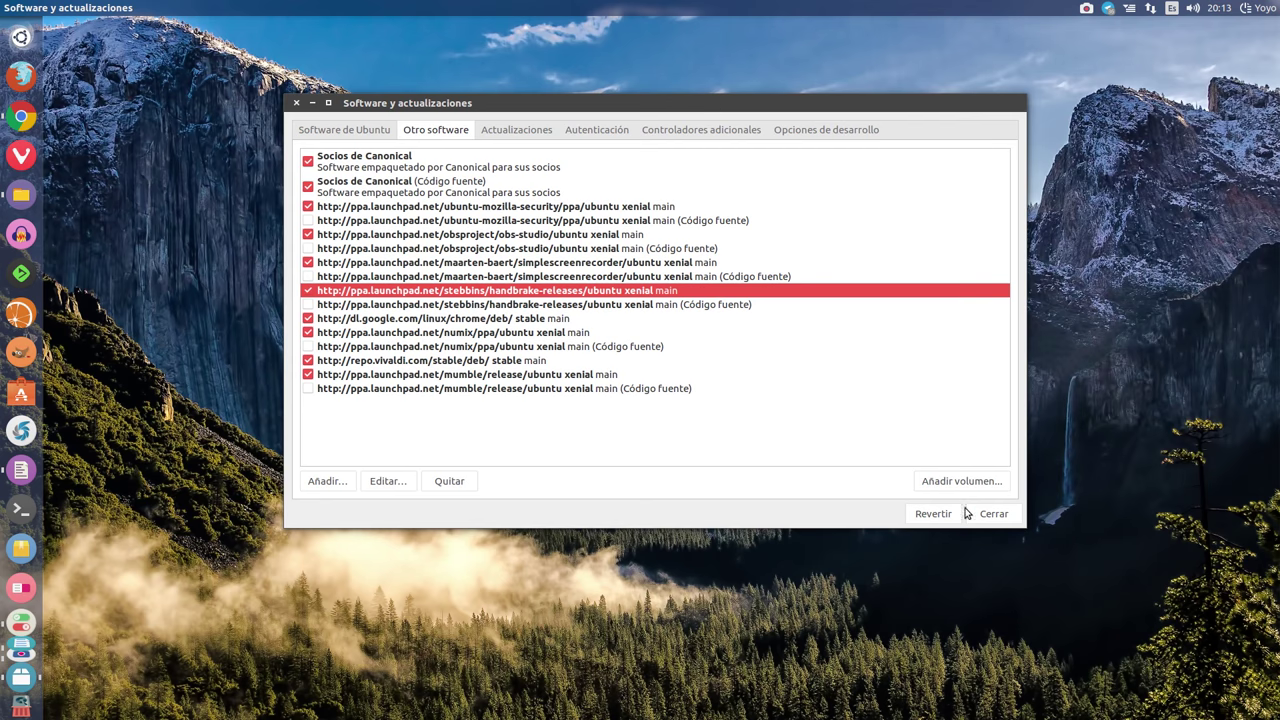
left_click(996, 515)
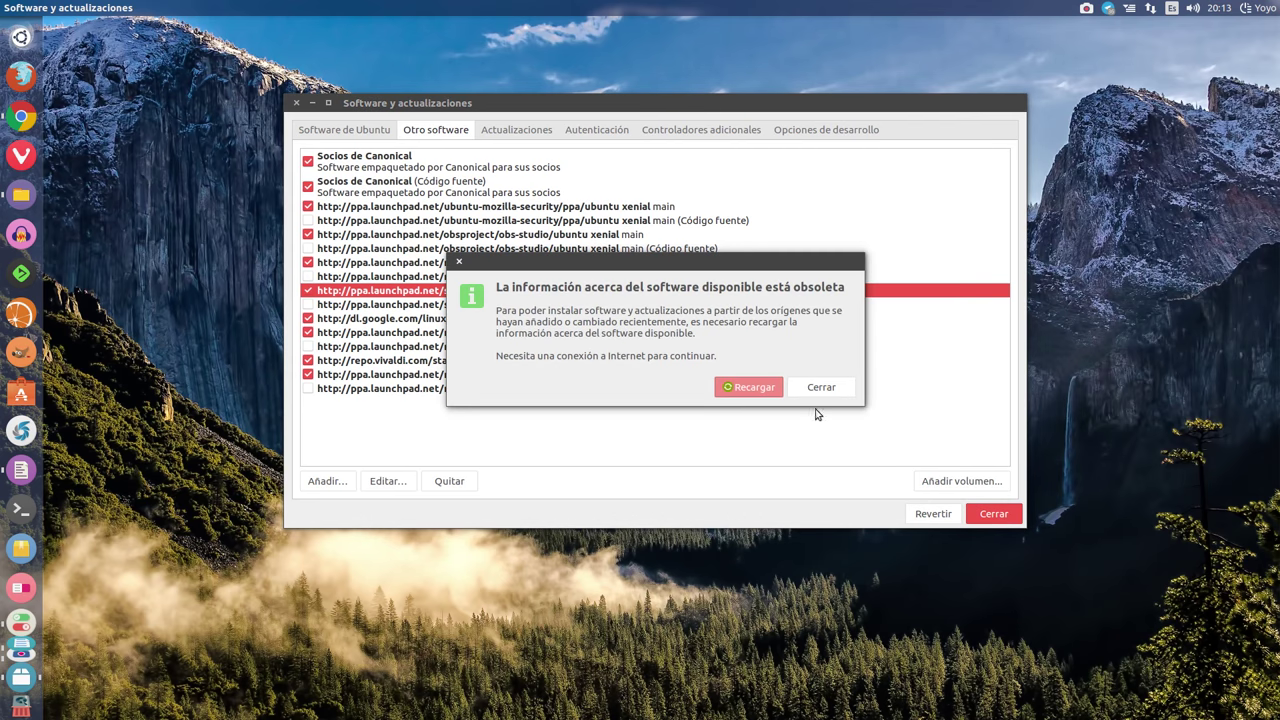
left_click(752, 387)
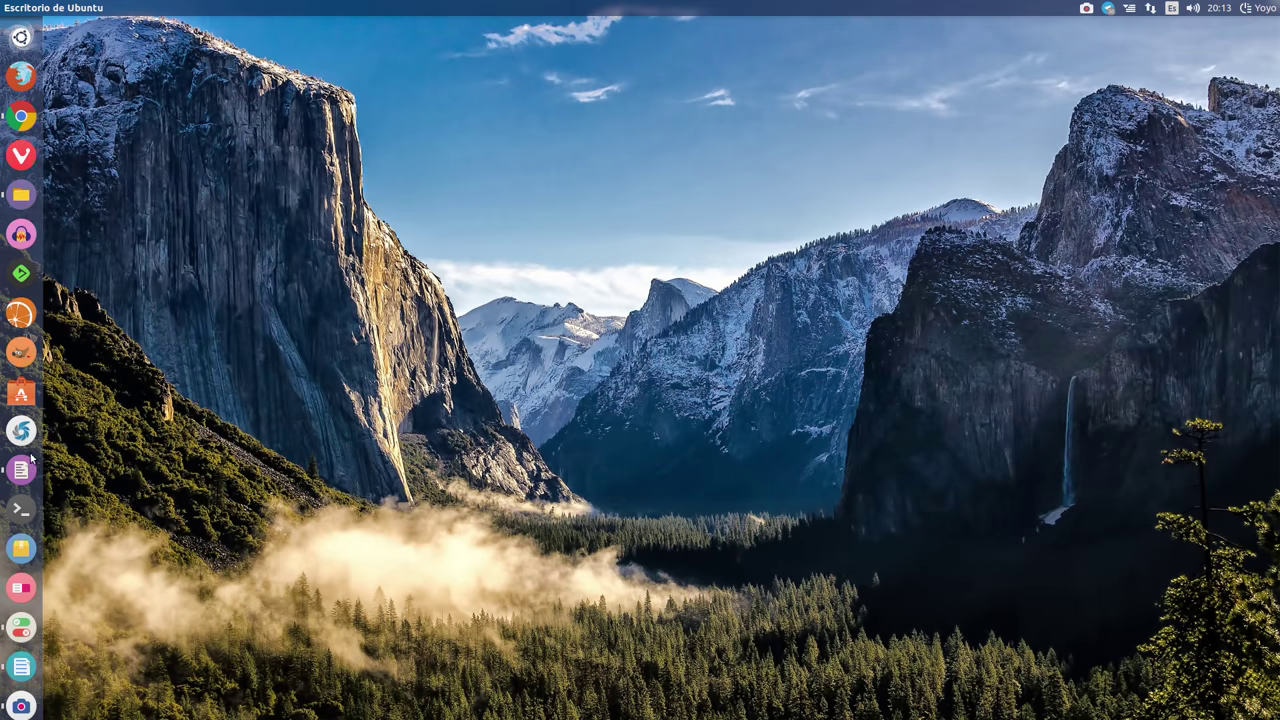
Step: Switch to the Synaptic package manager and authenticate with the account password
left_click(21, 548)
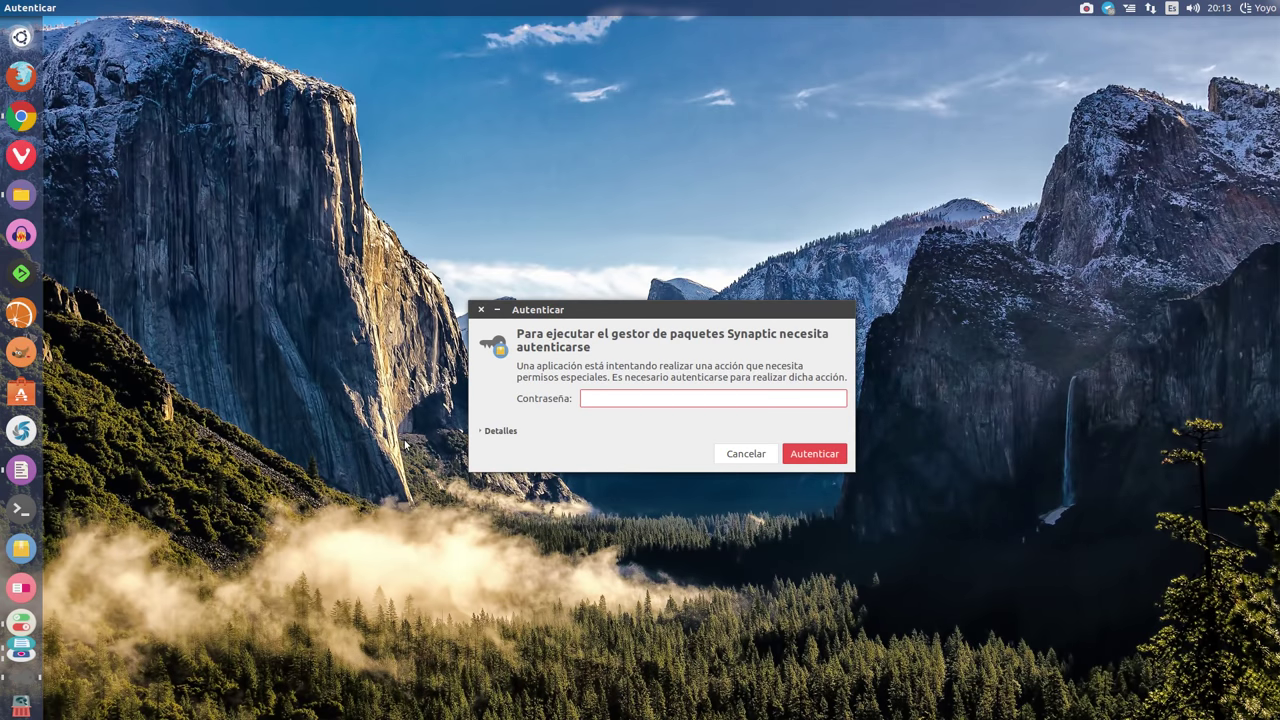
type("•••••••")
key("Return")
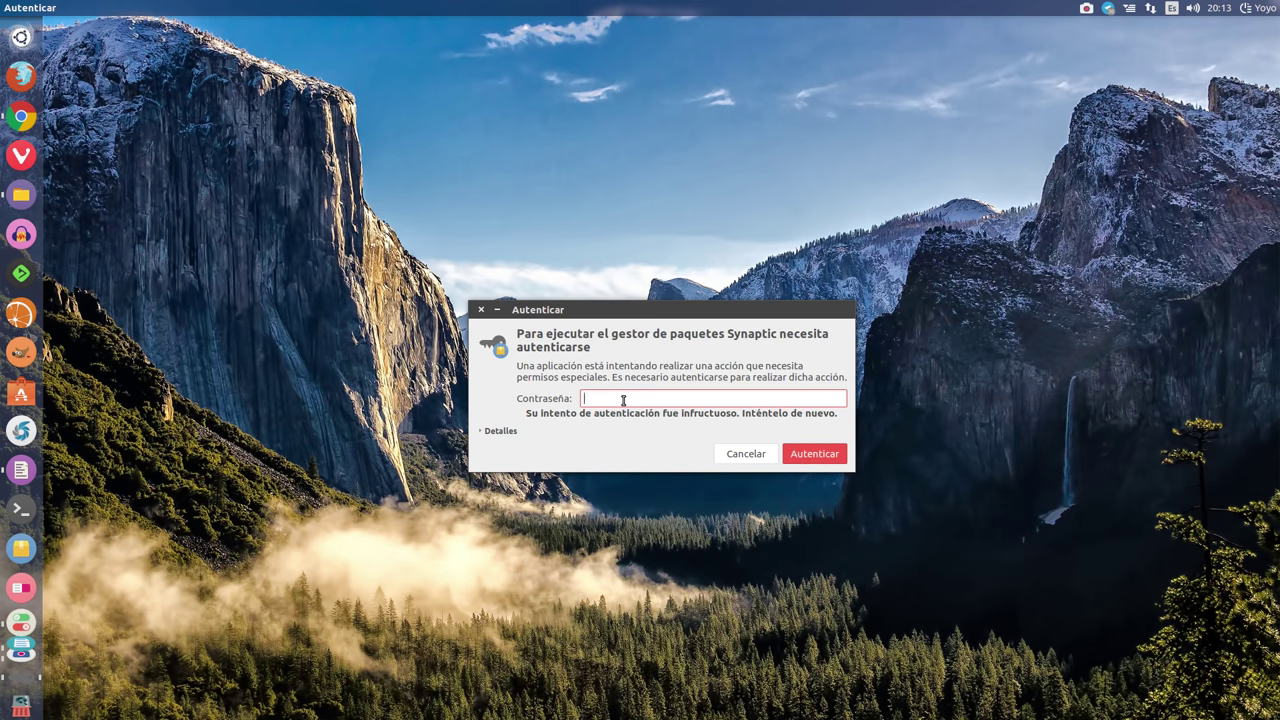
type("•••••••")
key("Return")
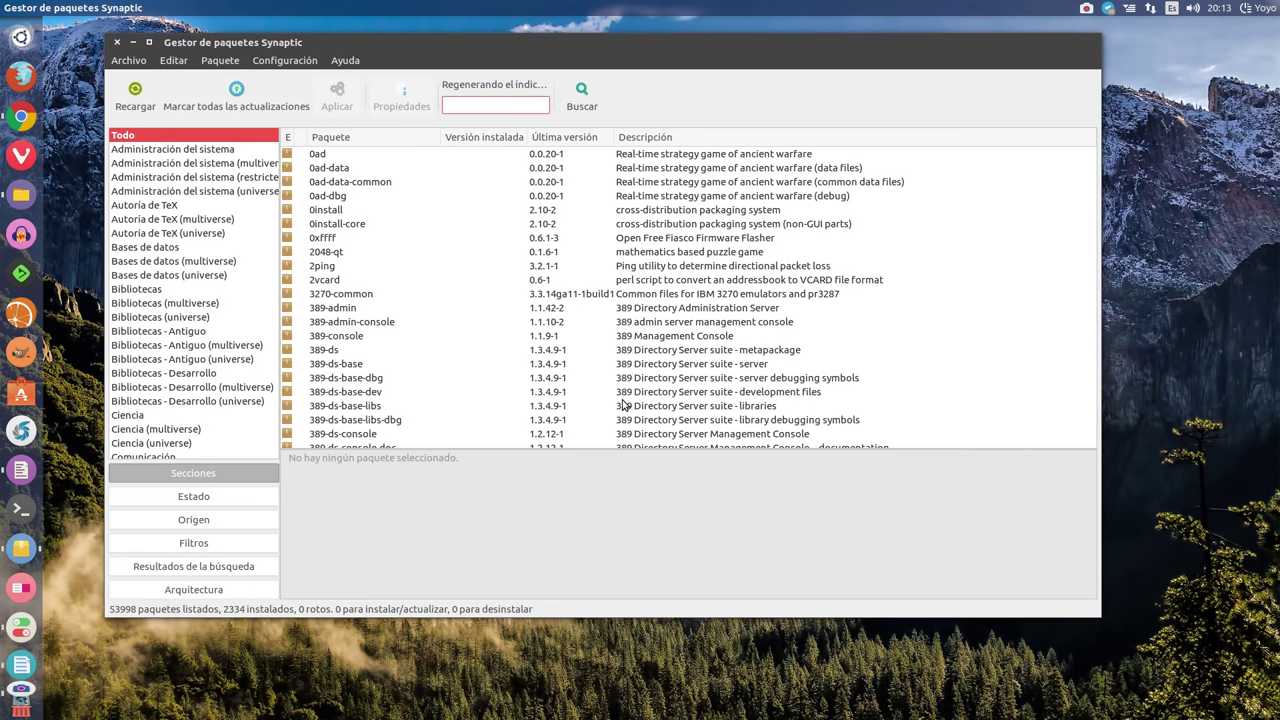
Step: Filter the package list by handbrake and select the graphical handbrake package to check its latest version
left_click_drag(556, 39, 563, 48)
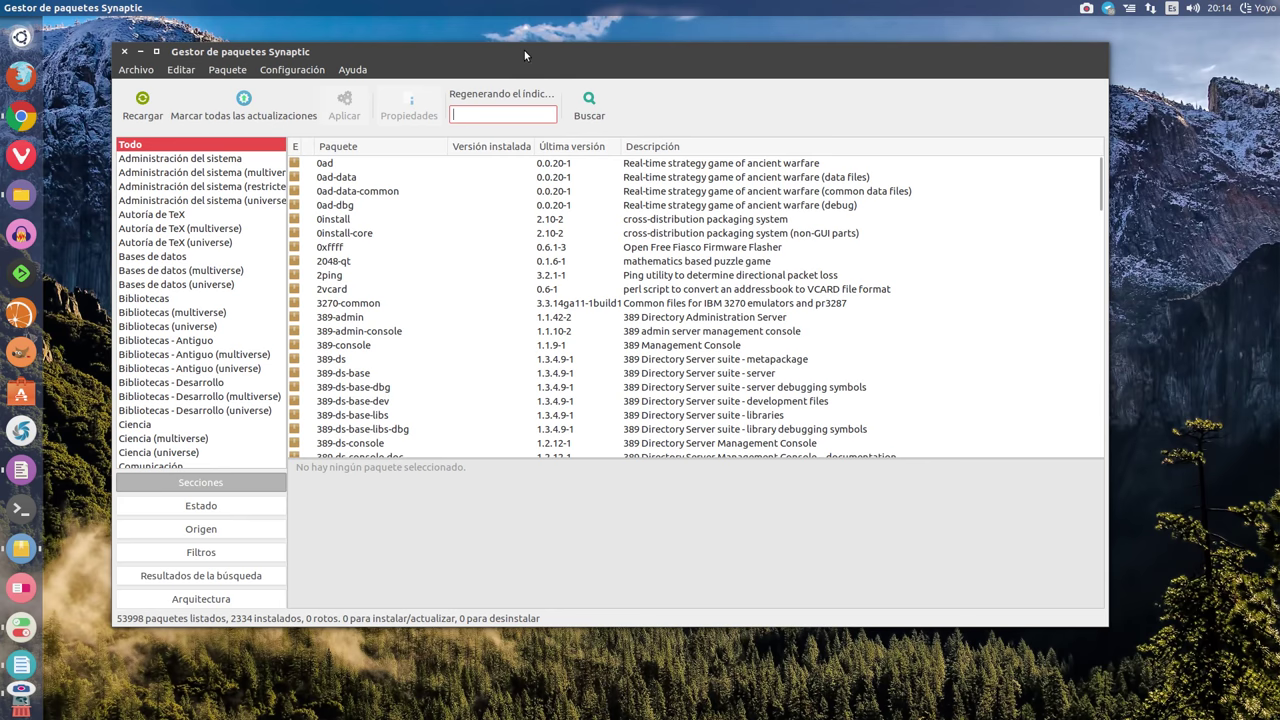
left_click_drag(524, 50, 532, 56)
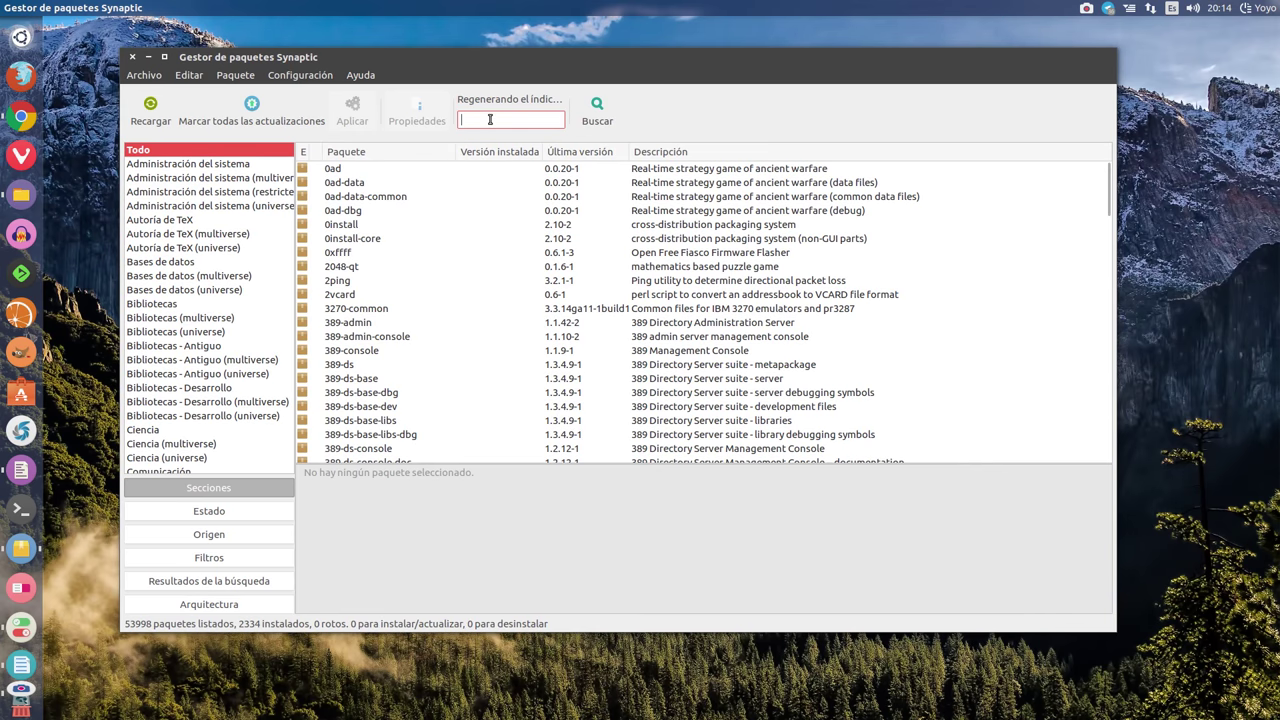
type("handbrake")
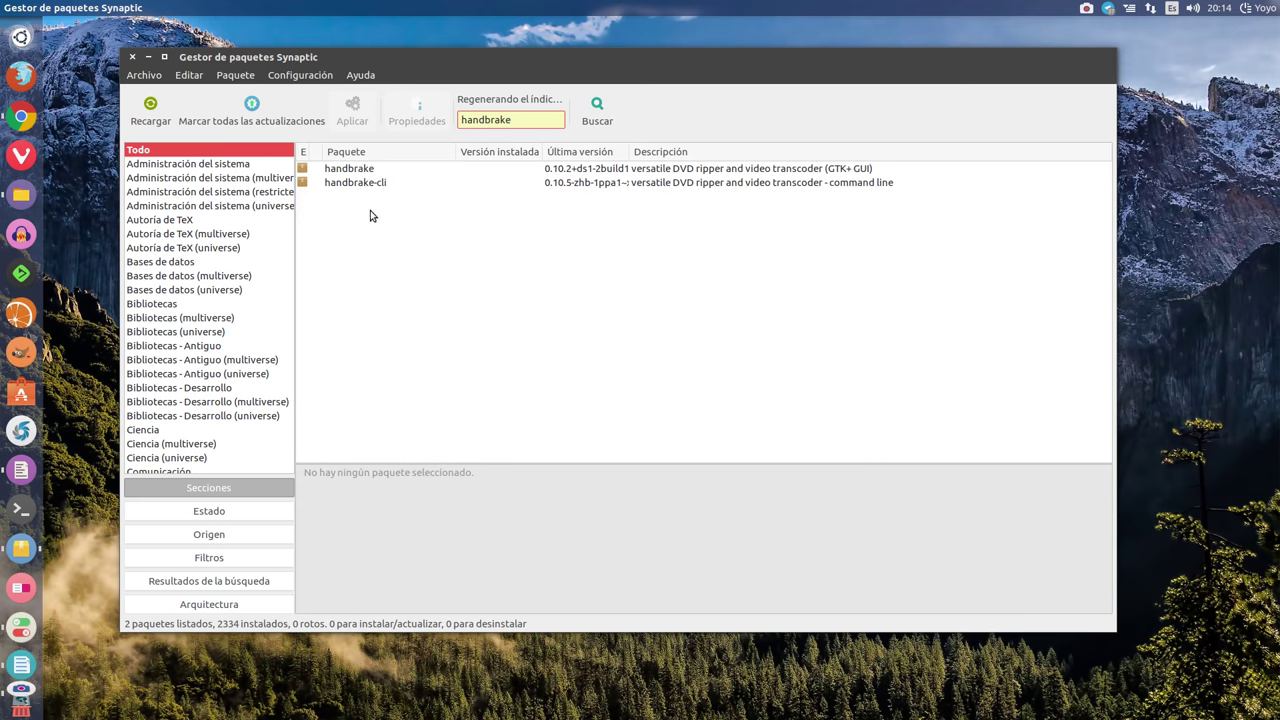
left_click(584, 170)
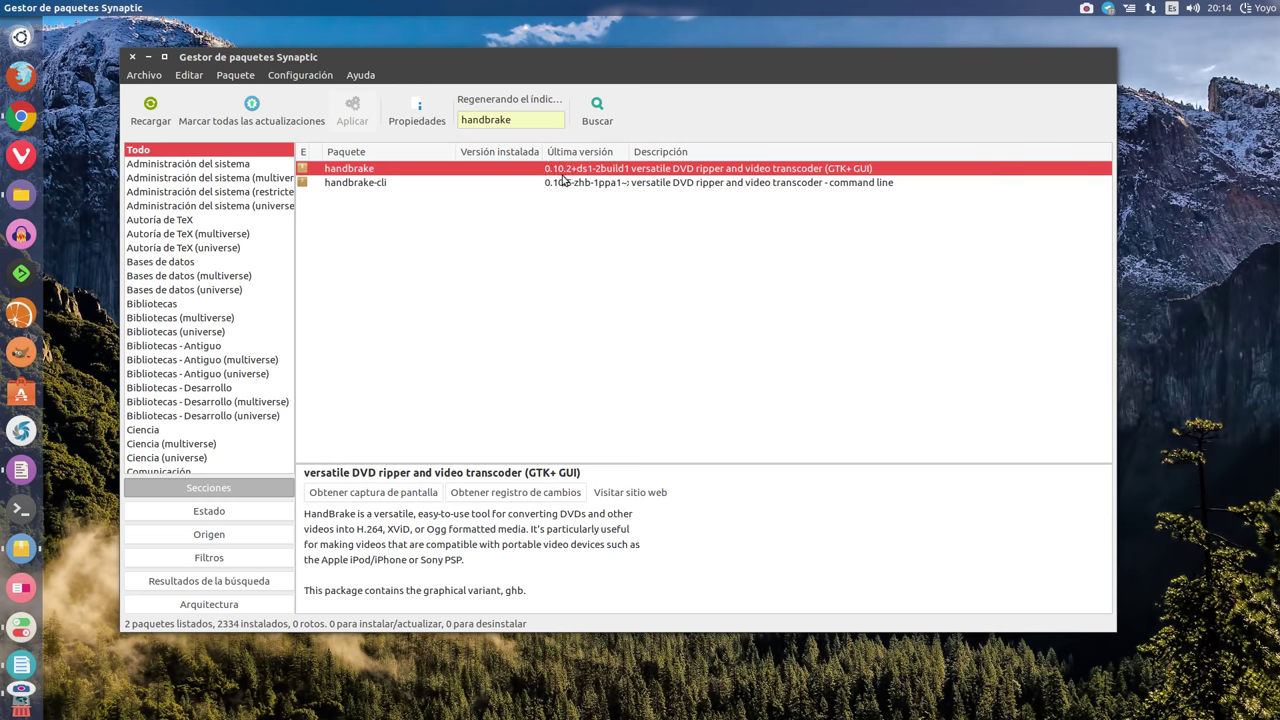
Step: Switch to Chrome to compare the published HandBrake version for xenial, return to Synaptic and reload the package information
left_click(28, 118)
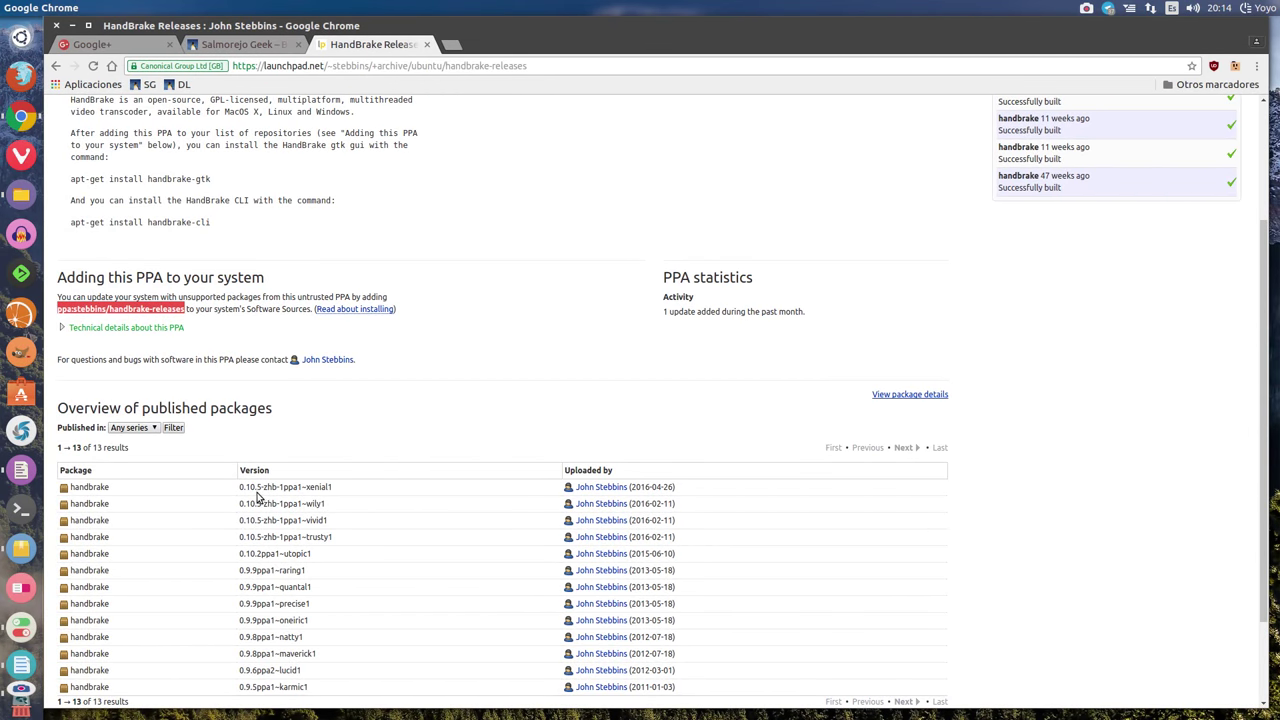
left_click(72, 25)
left_click_drag(524, 52, 523, 56)
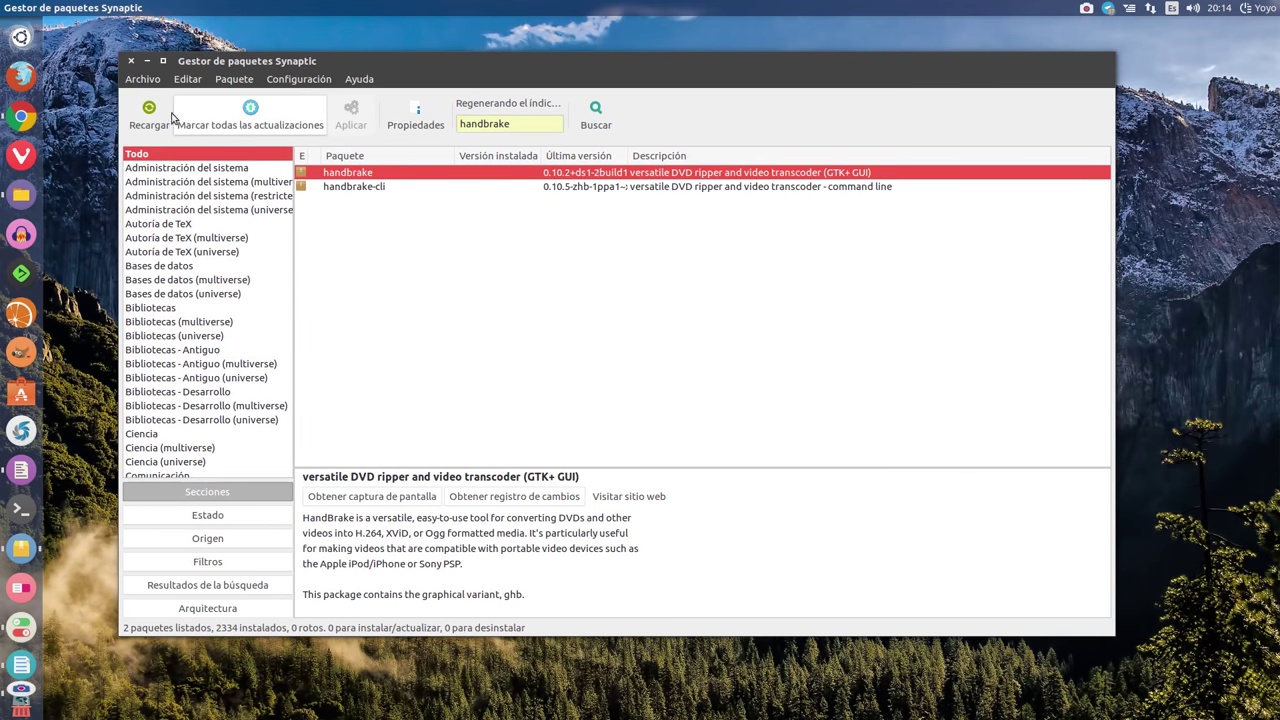
left_click(150, 110)
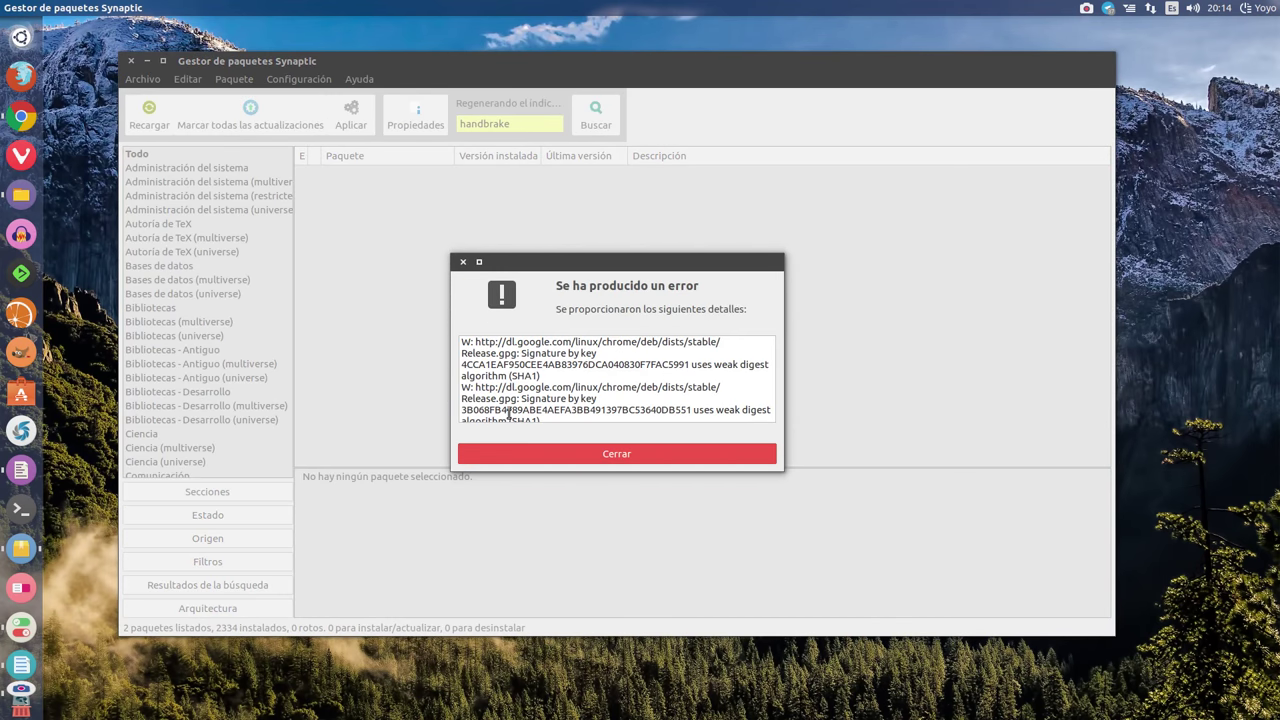
Step: Dismiss the weak-signature error details and filter the package list by handbrake again
left_click(609, 452)
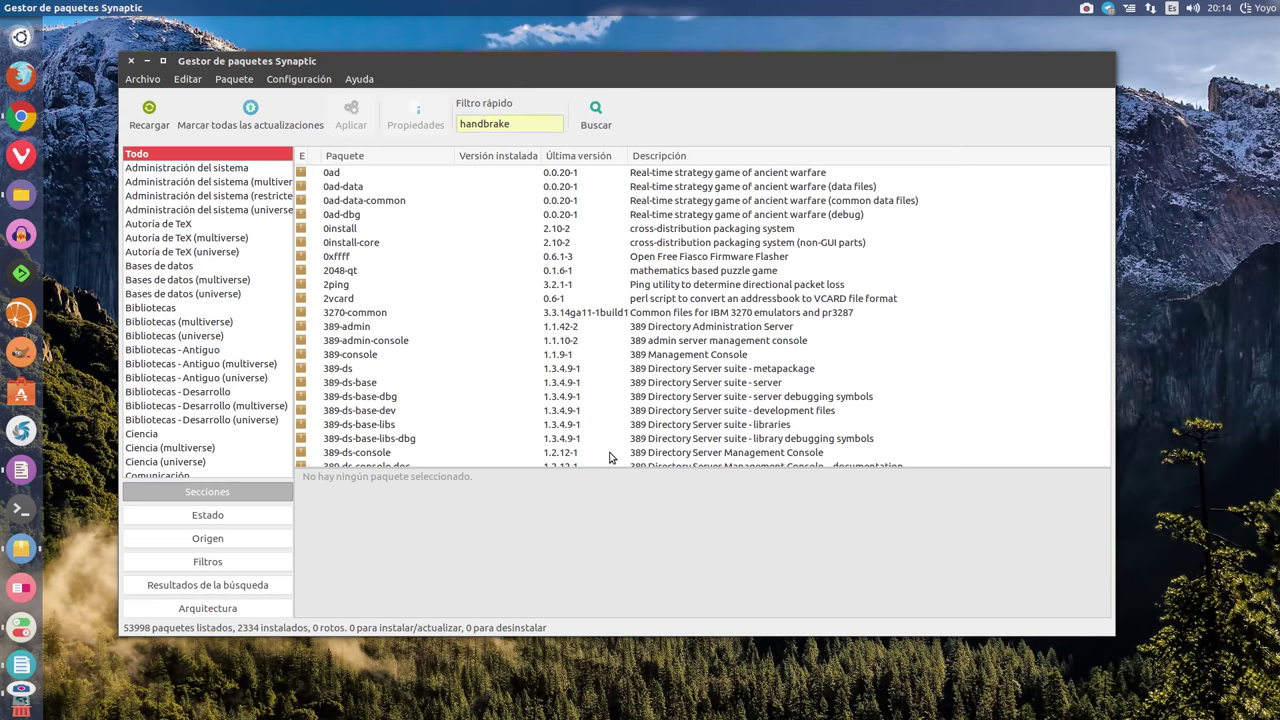
left_click(537, 125)
key("BackSpace")
key("BackSpace")
key("BackSpace")
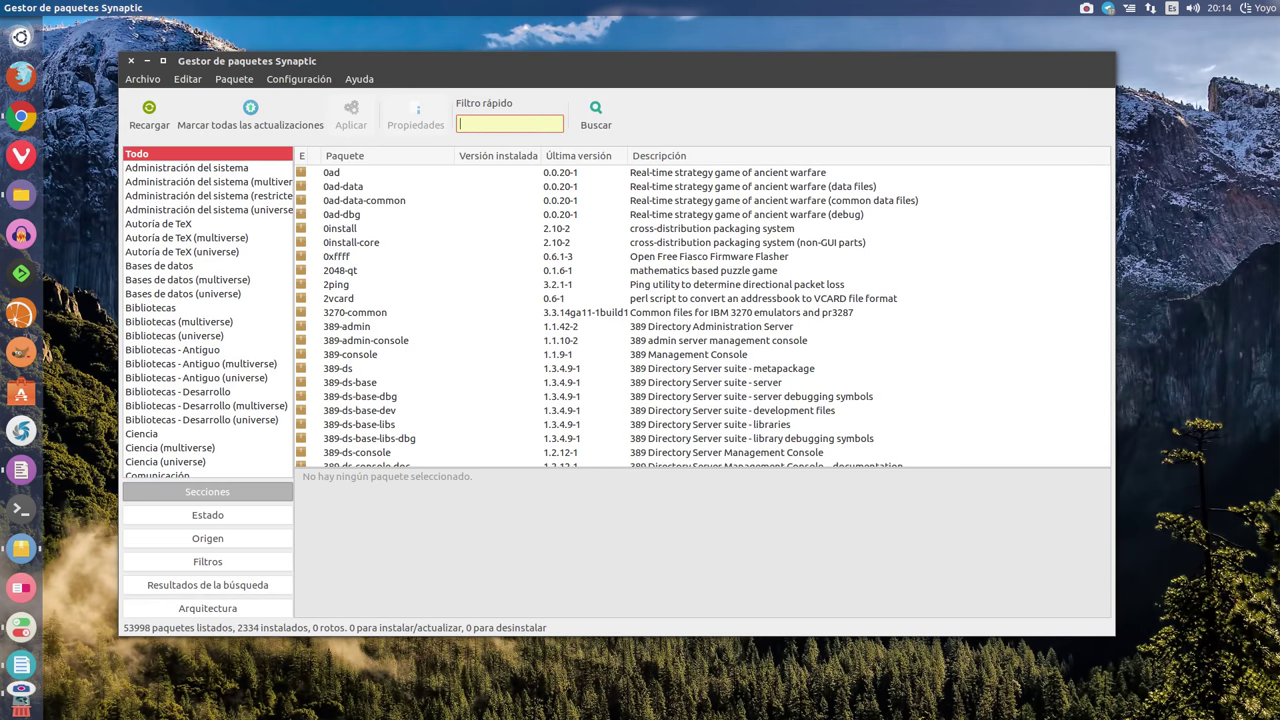
type("handbrake")
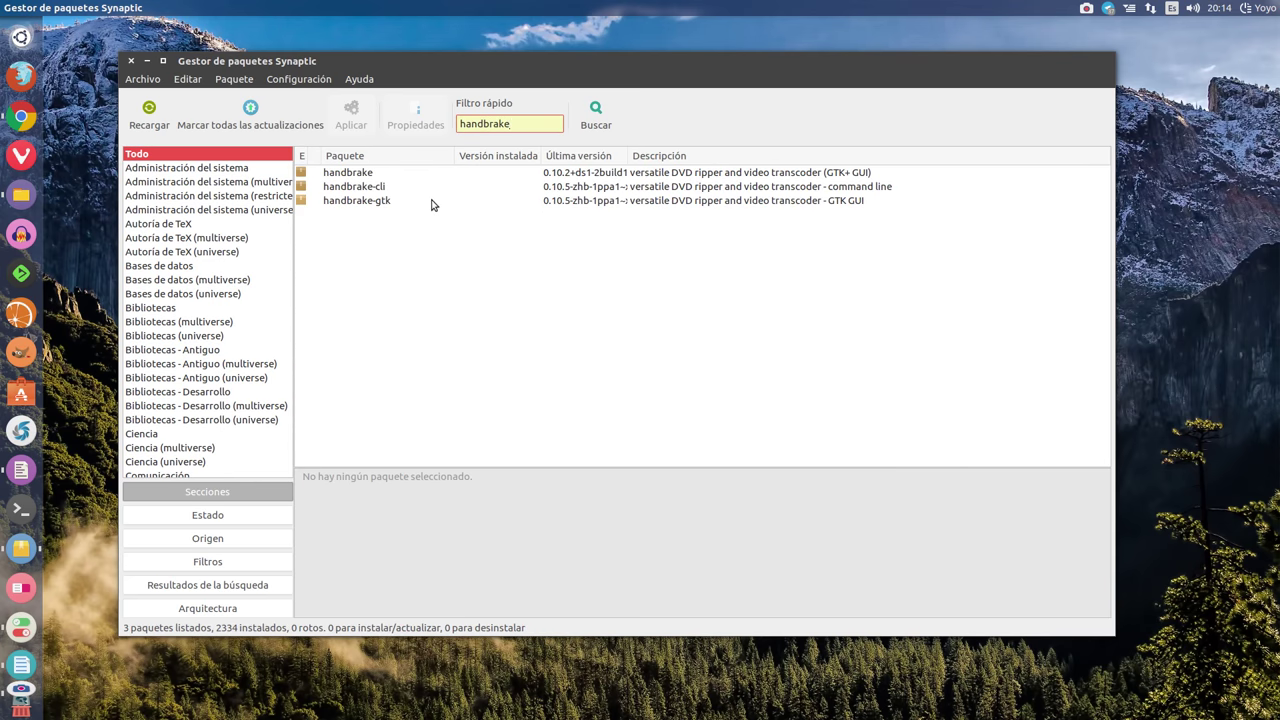
Step: Compare the versions and descriptions of handbrake-gtk and handbrake, leaving handbrake-gtk selected
left_click(336, 205)
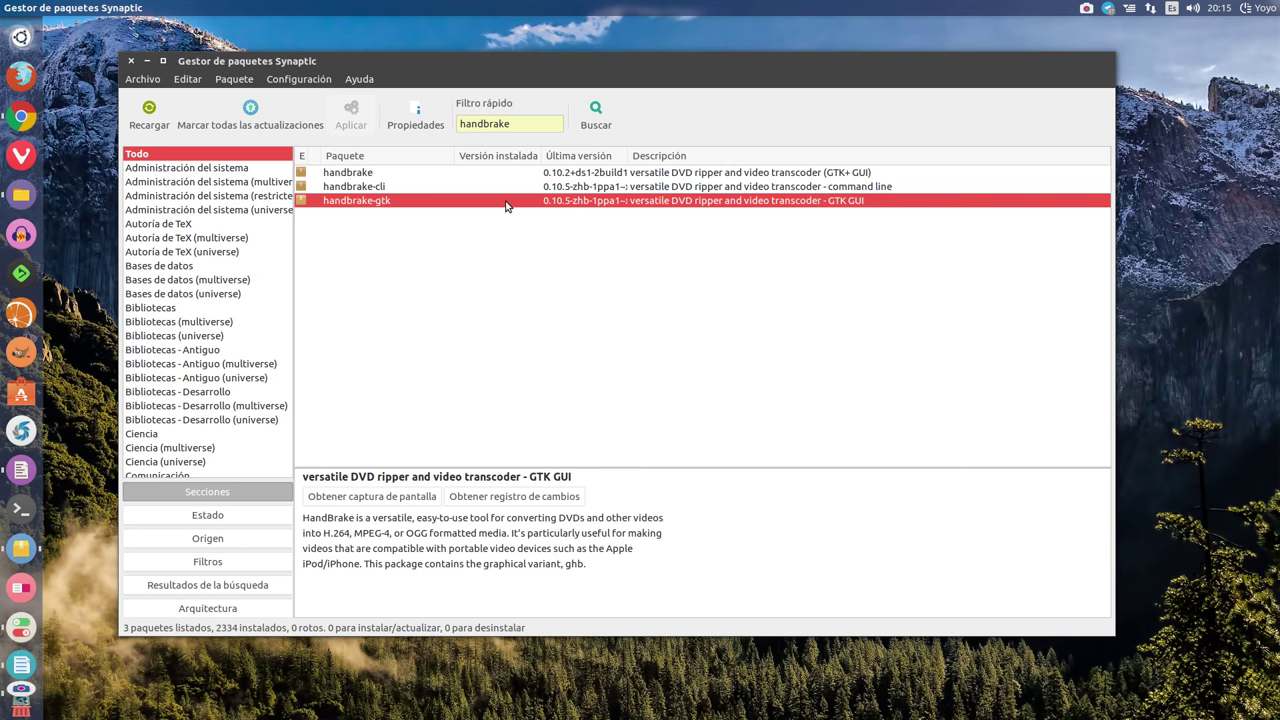
left_click(572, 178)
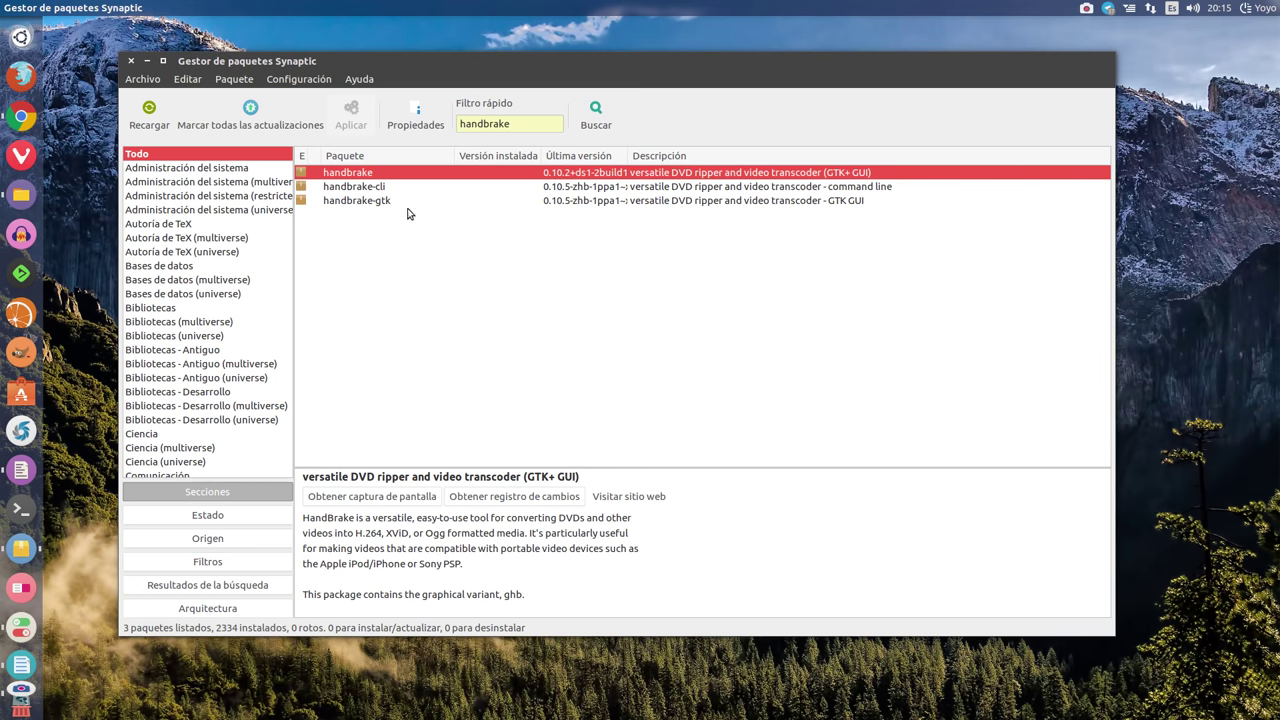
left_click(369, 201)
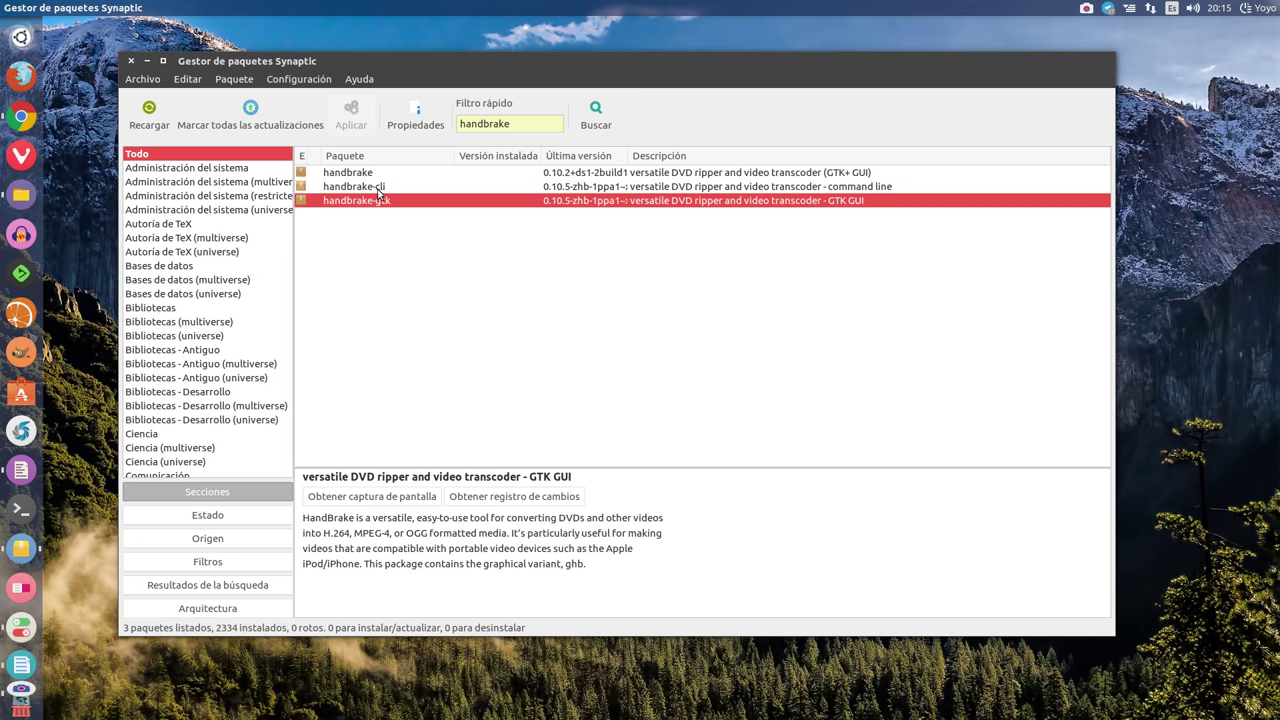
Step: Open the properties of handbrake-gtk and check its available versions
left_click(410, 128)
left_click_drag(515, 207, 325, 106)
left_click_drag(606, 443, 935, 550)
left_click(525, 134)
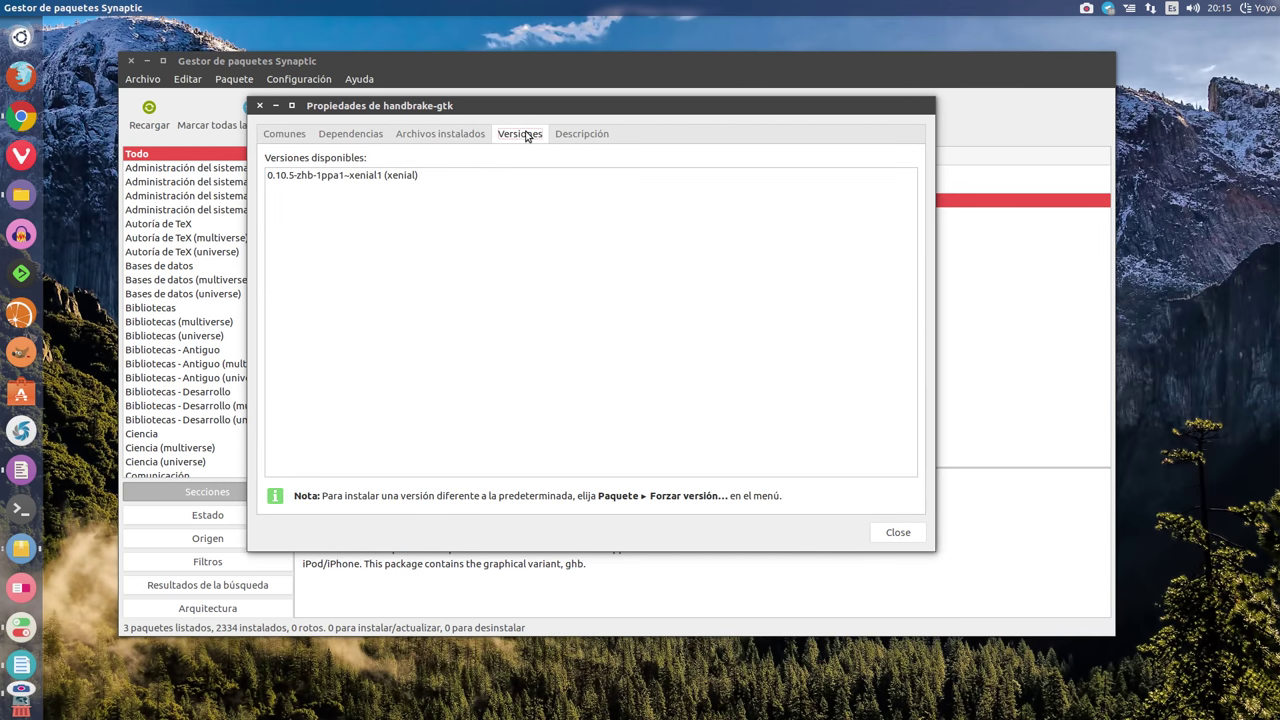
left_click(332, 178)
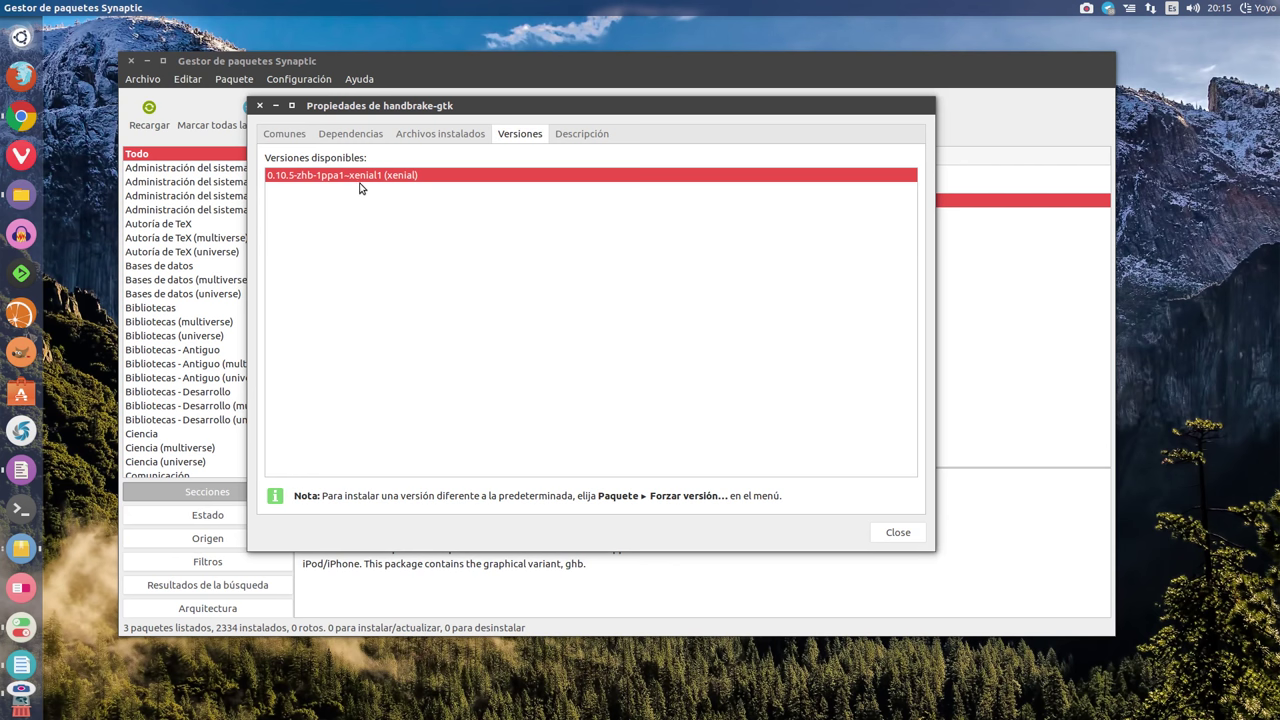
Step: Review the installed files, dependencies, common details, description and versions in the handbrake-gtk properties, and close them
left_click(436, 138)
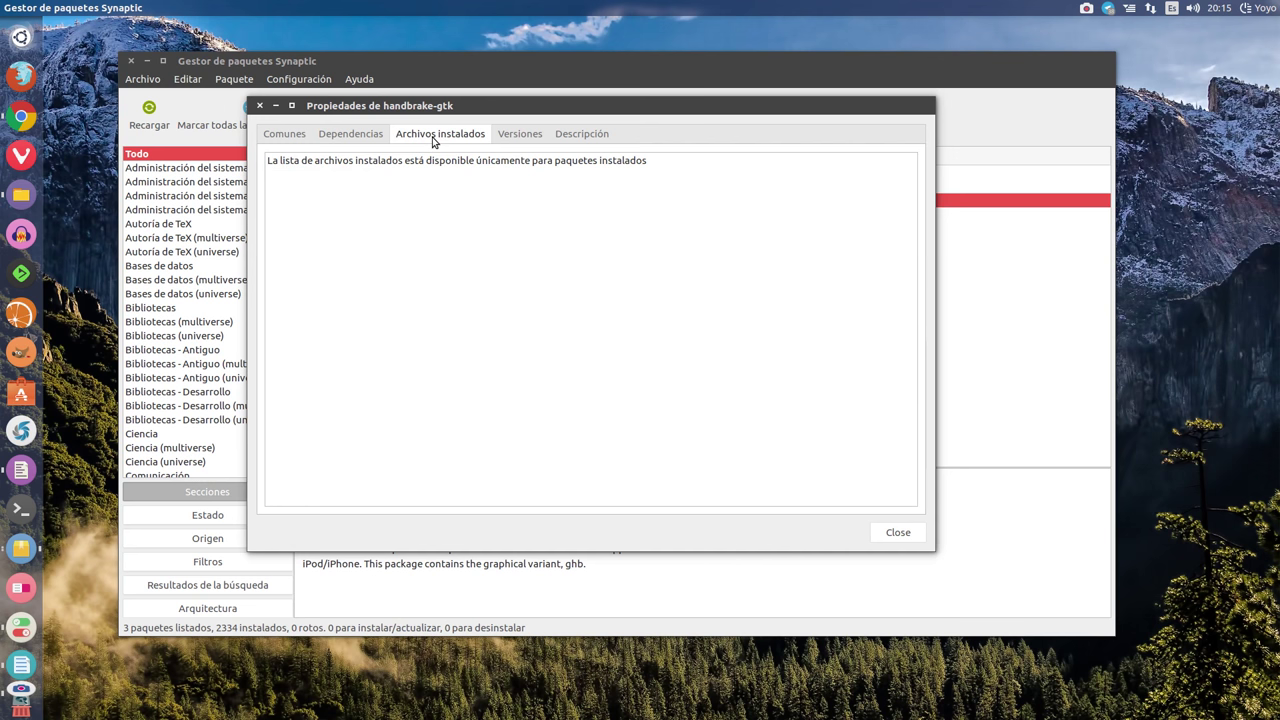
left_click(353, 140)
left_click(288, 142)
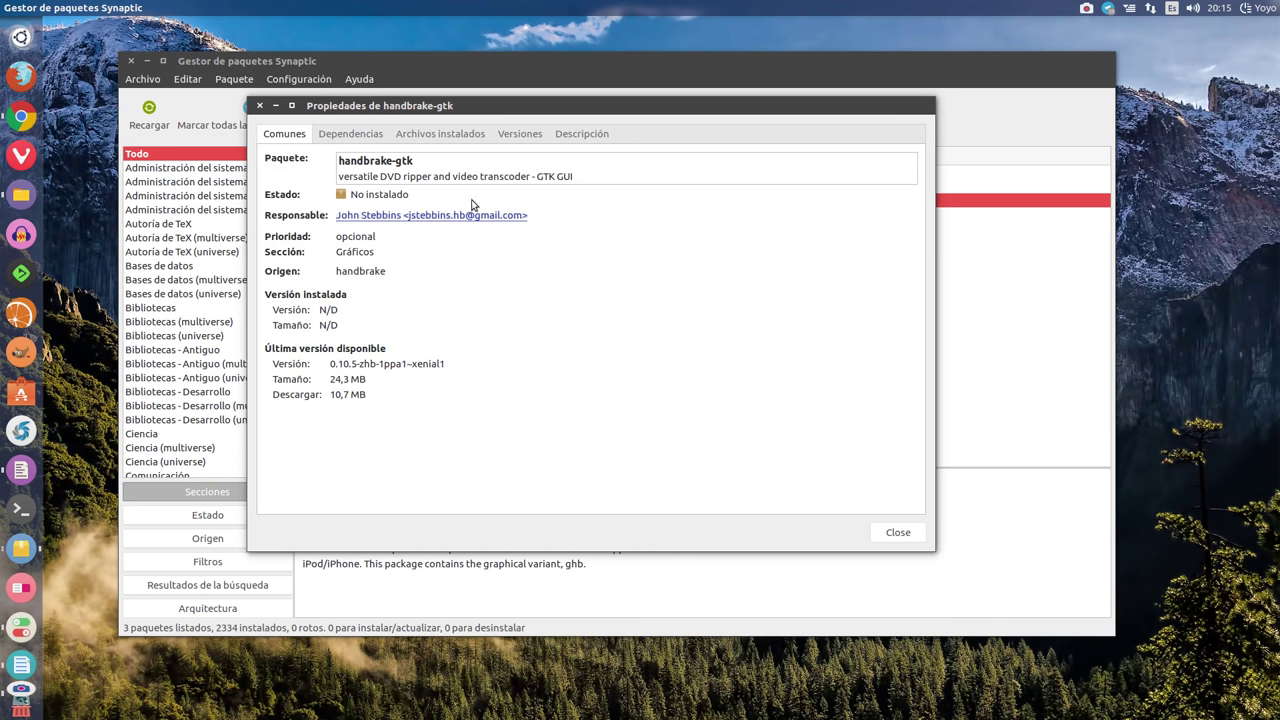
left_click(528, 137)
left_click(573, 136)
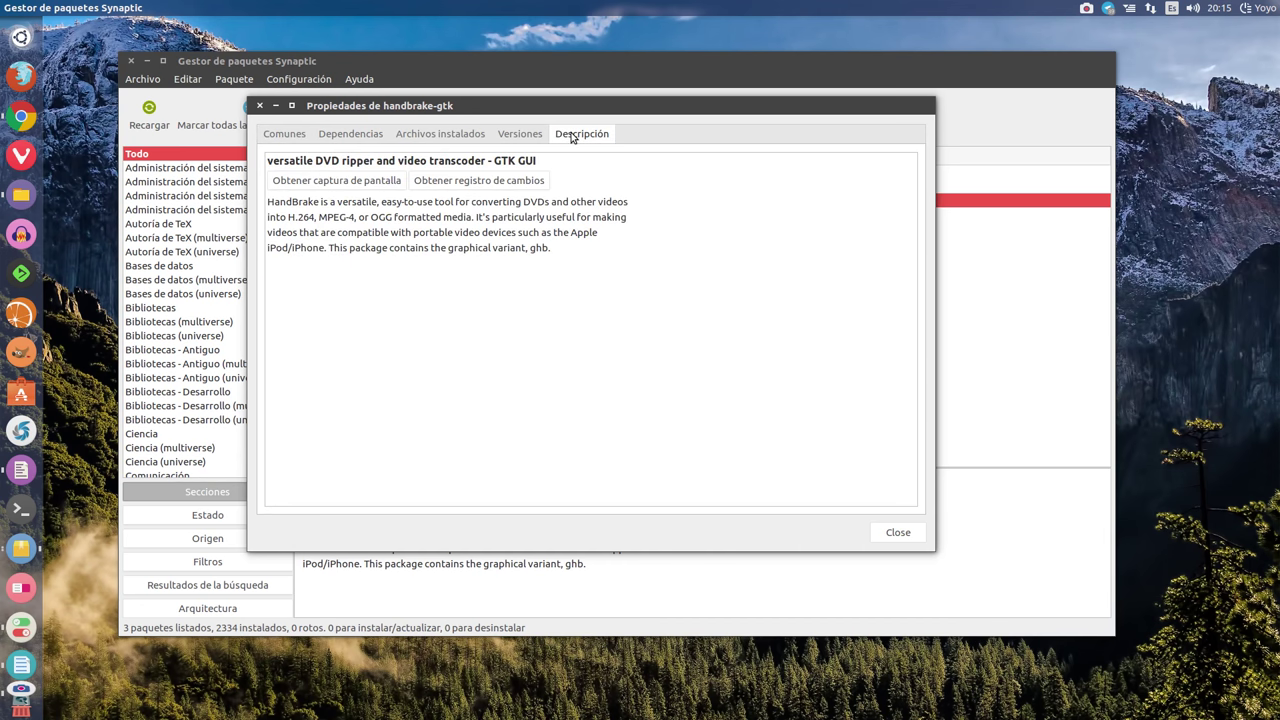
left_click(294, 136)
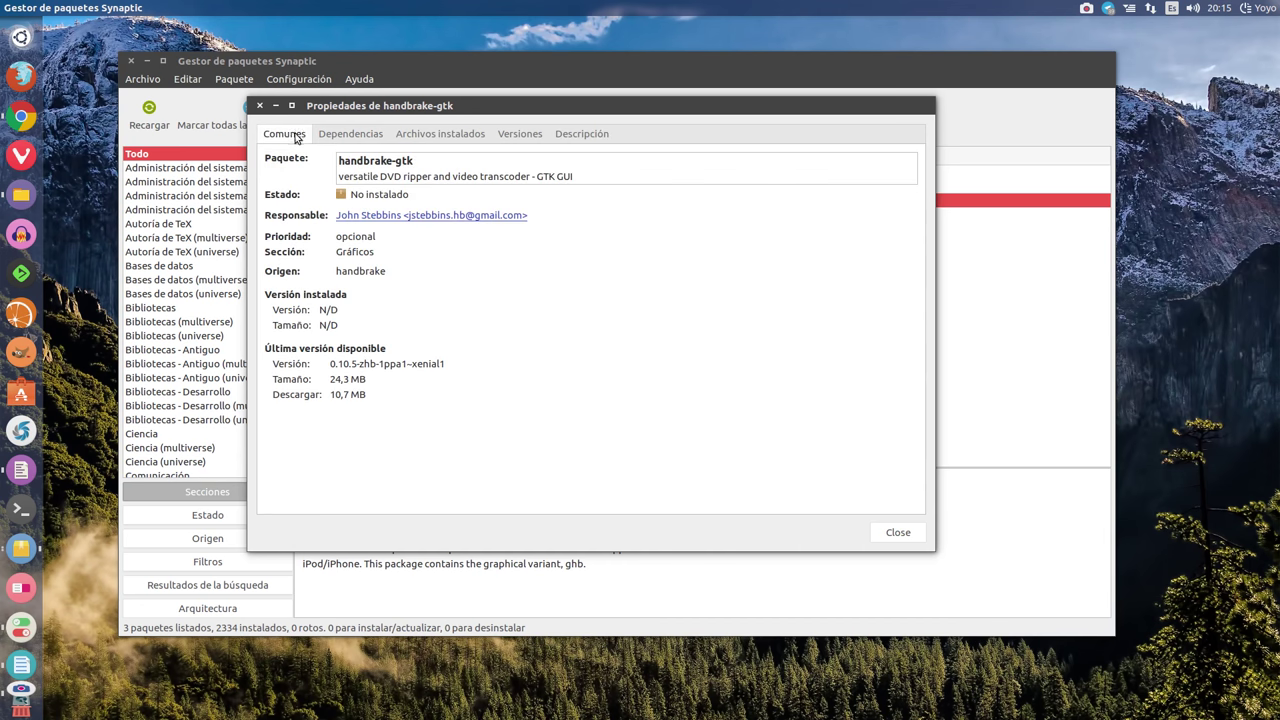
left_click(418, 137)
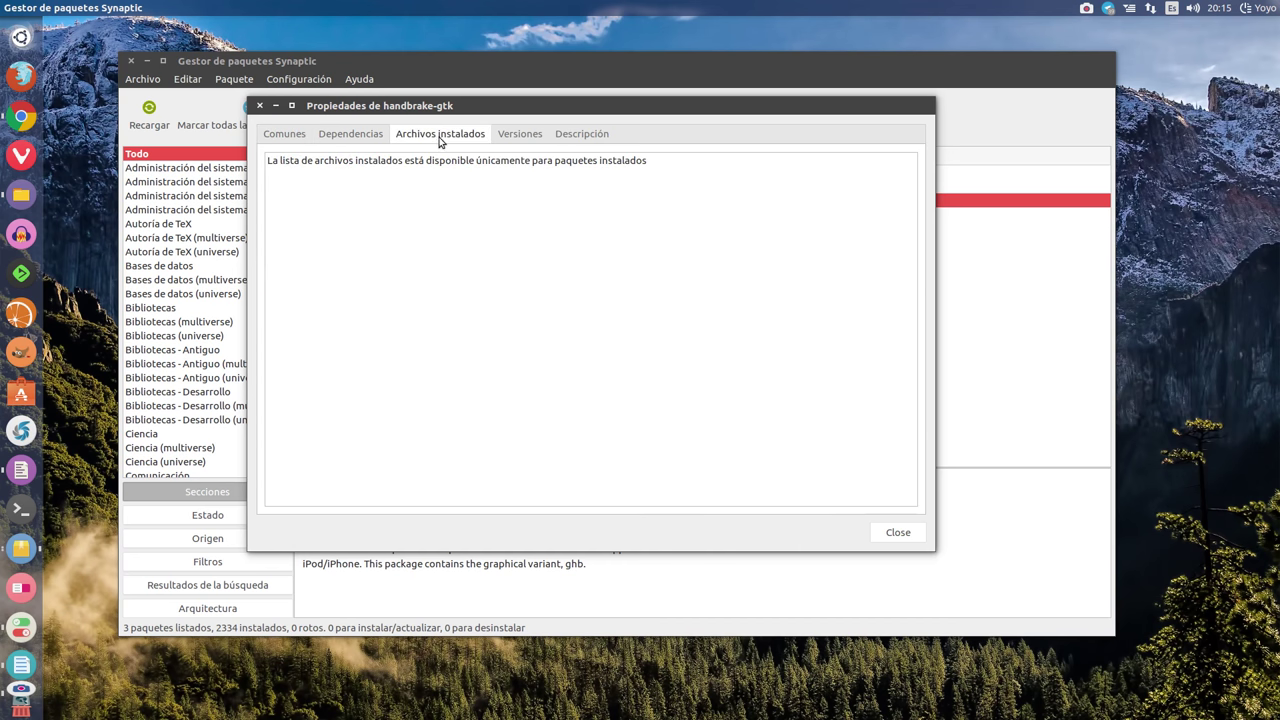
left_click(504, 138)
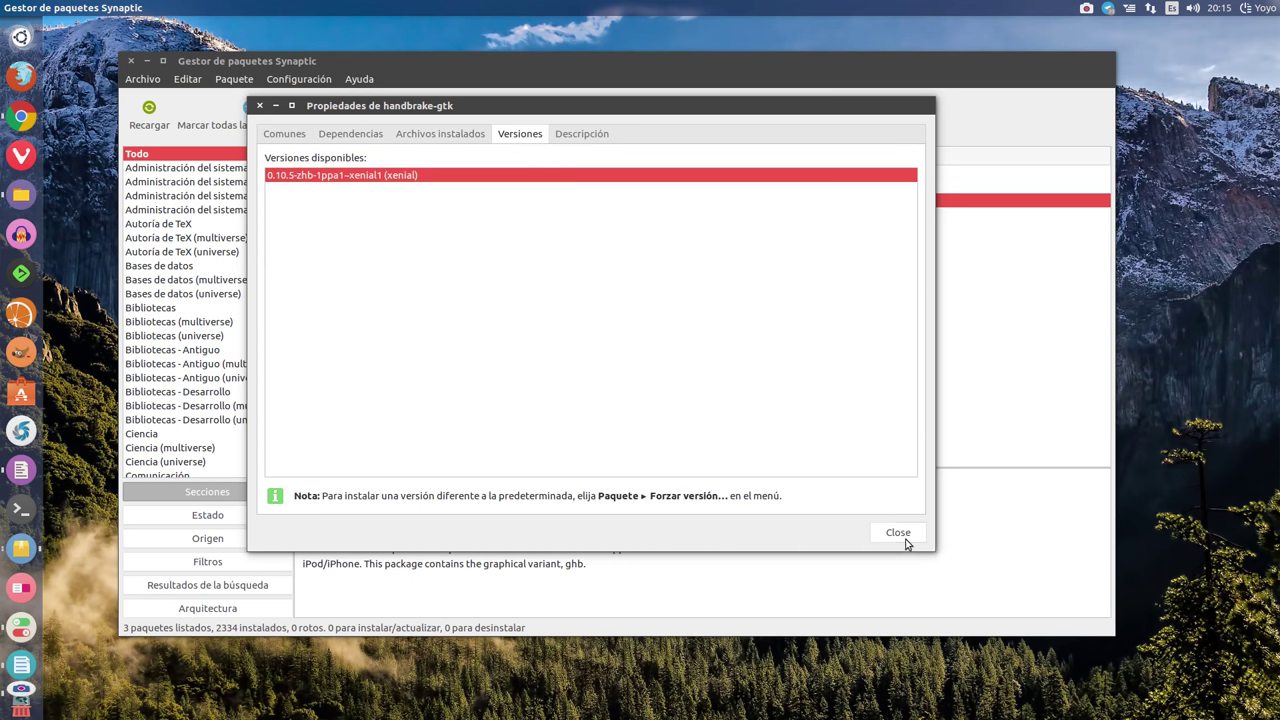
left_click(906, 541)
Step: Check the available versions in the properties of the plain handbrake package and close them
left_click(373, 175)
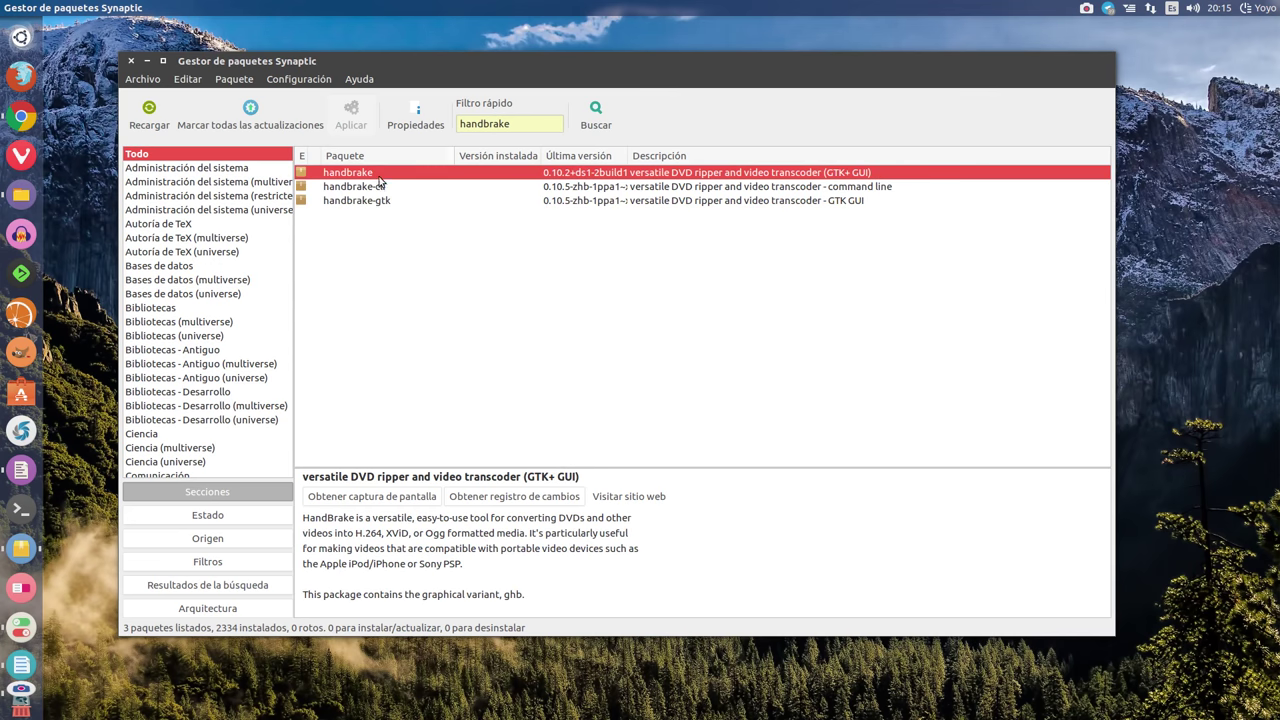
left_click(415, 118)
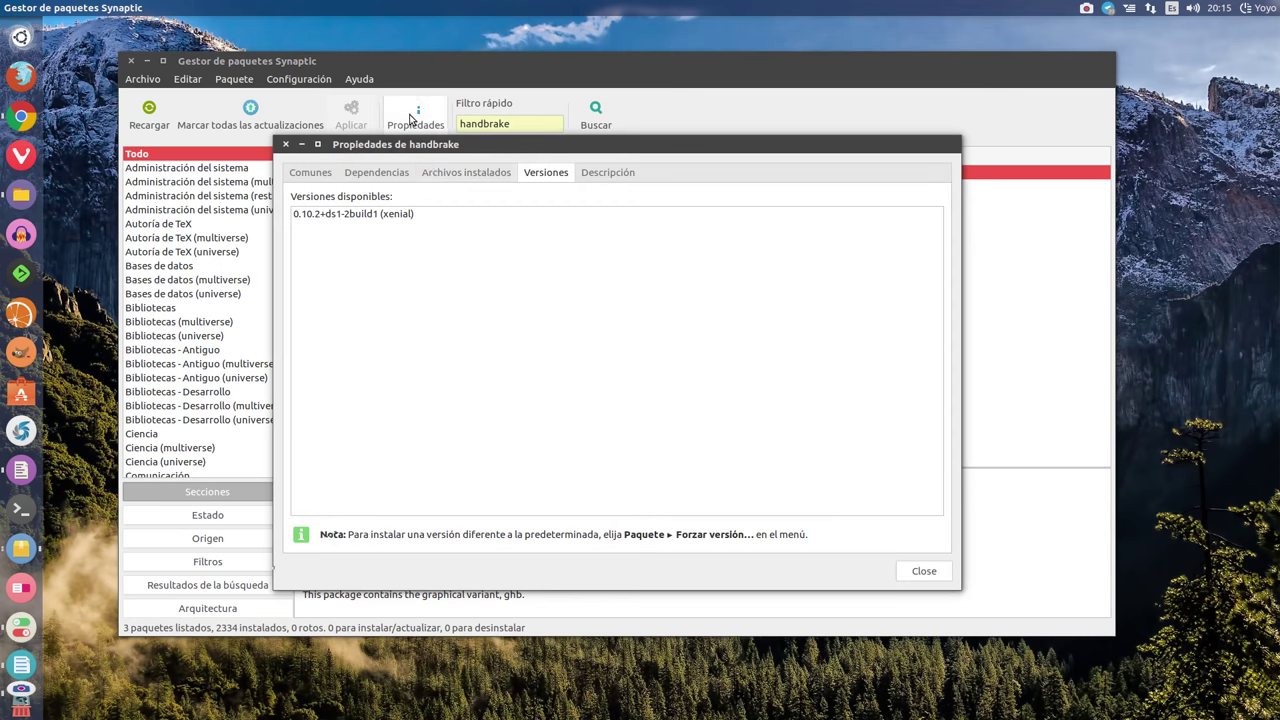
left_click(369, 218)
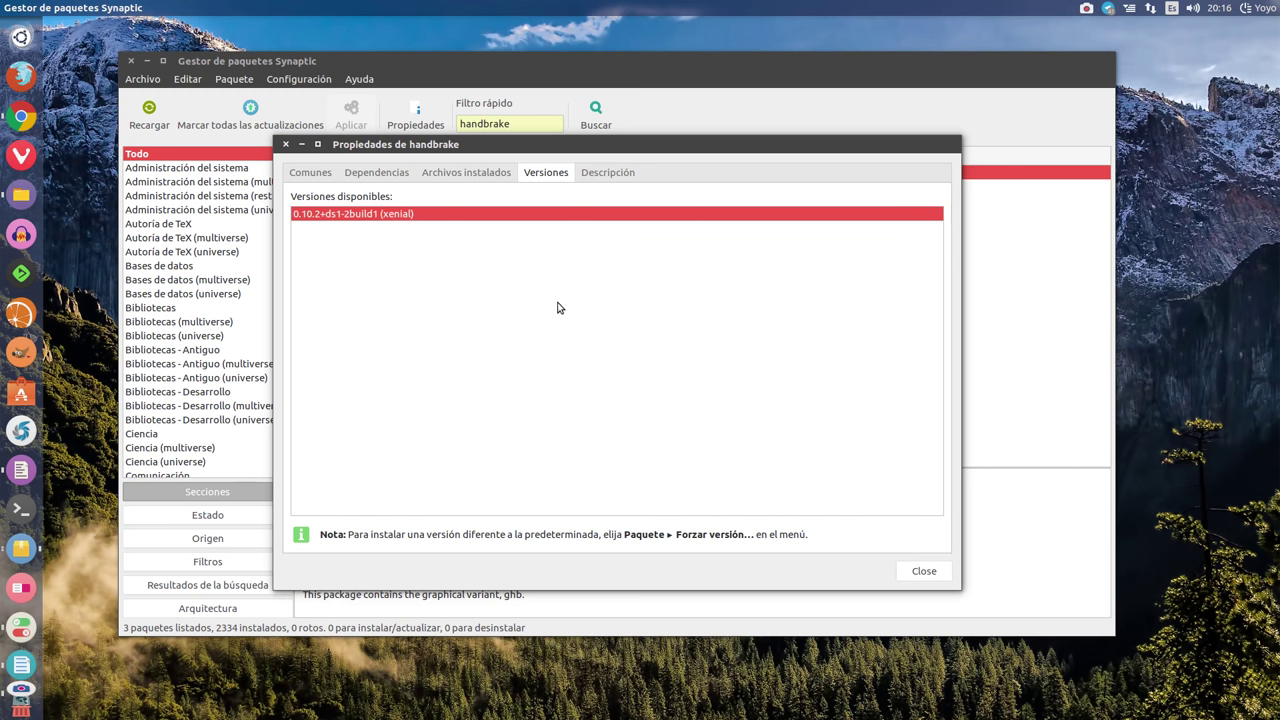
left_click(924, 573)
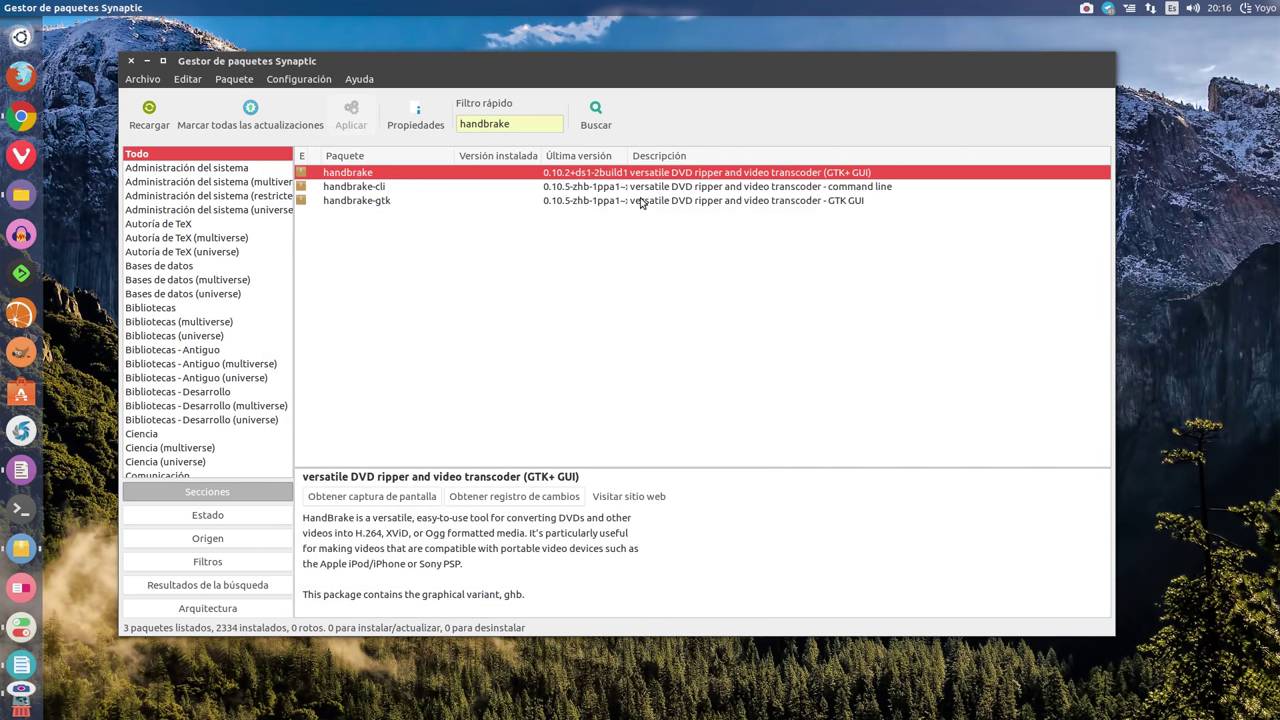
Step: Clear the quick filter, group the packages by origin, and enlarge the window and the origin list so the full source names fit
left_click_drag(531, 123, 449, 121)
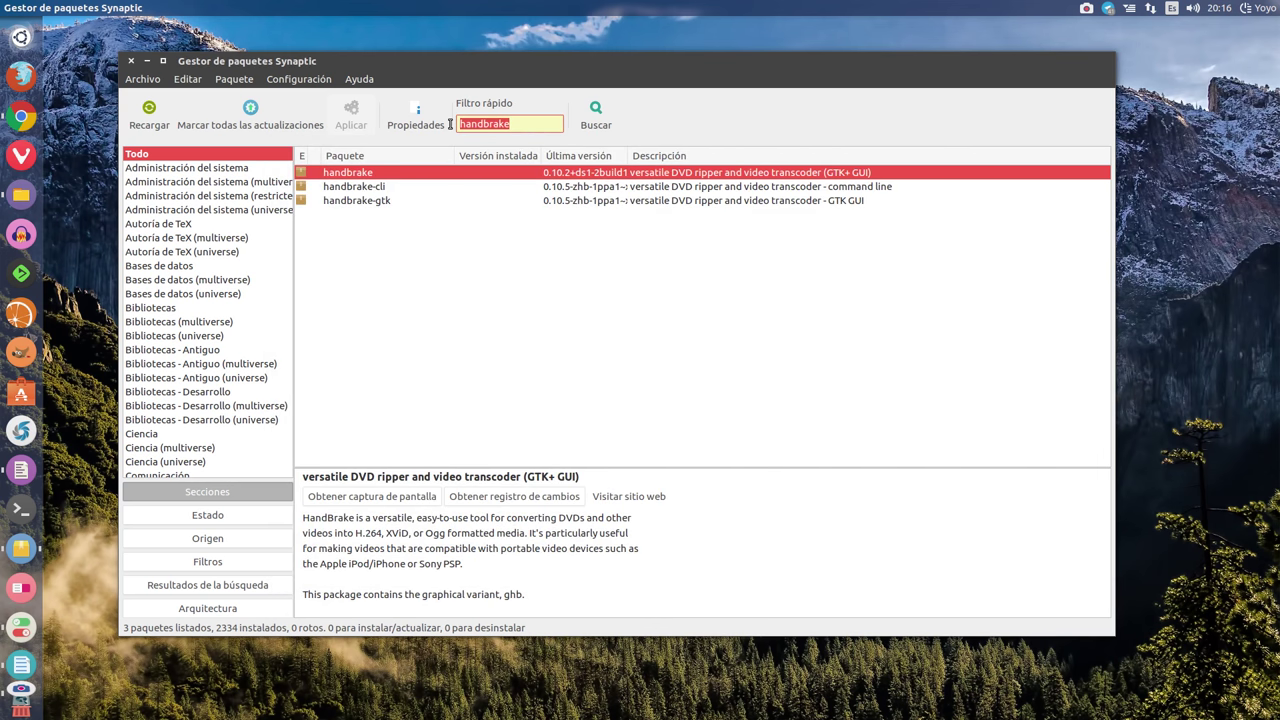
key("BackSpace")
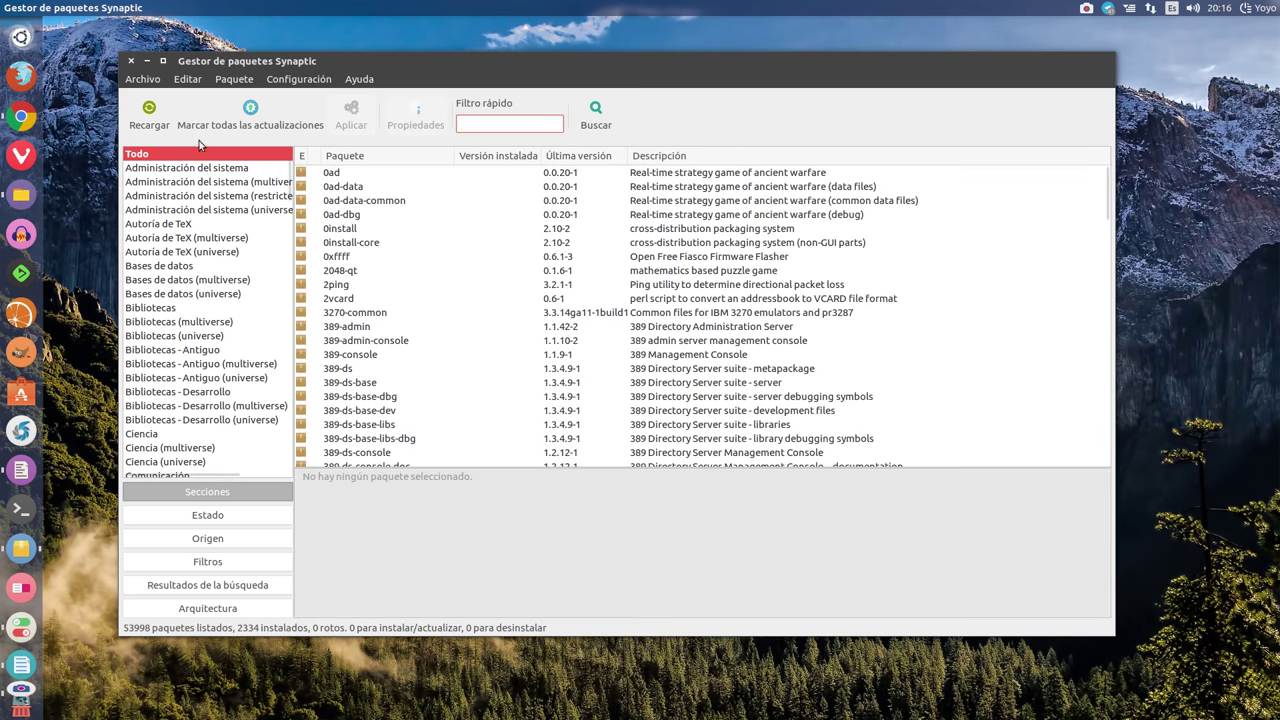
left_click_drag(486, 51, 467, 32)
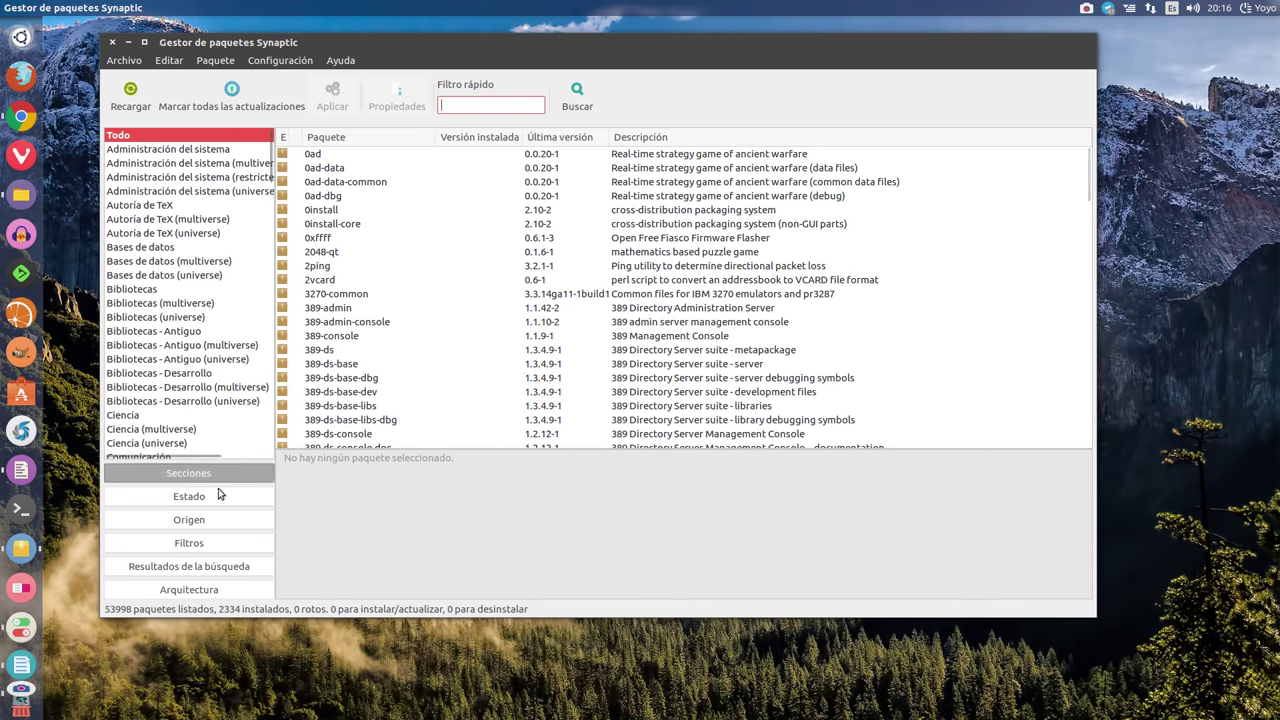
left_click(189, 520)
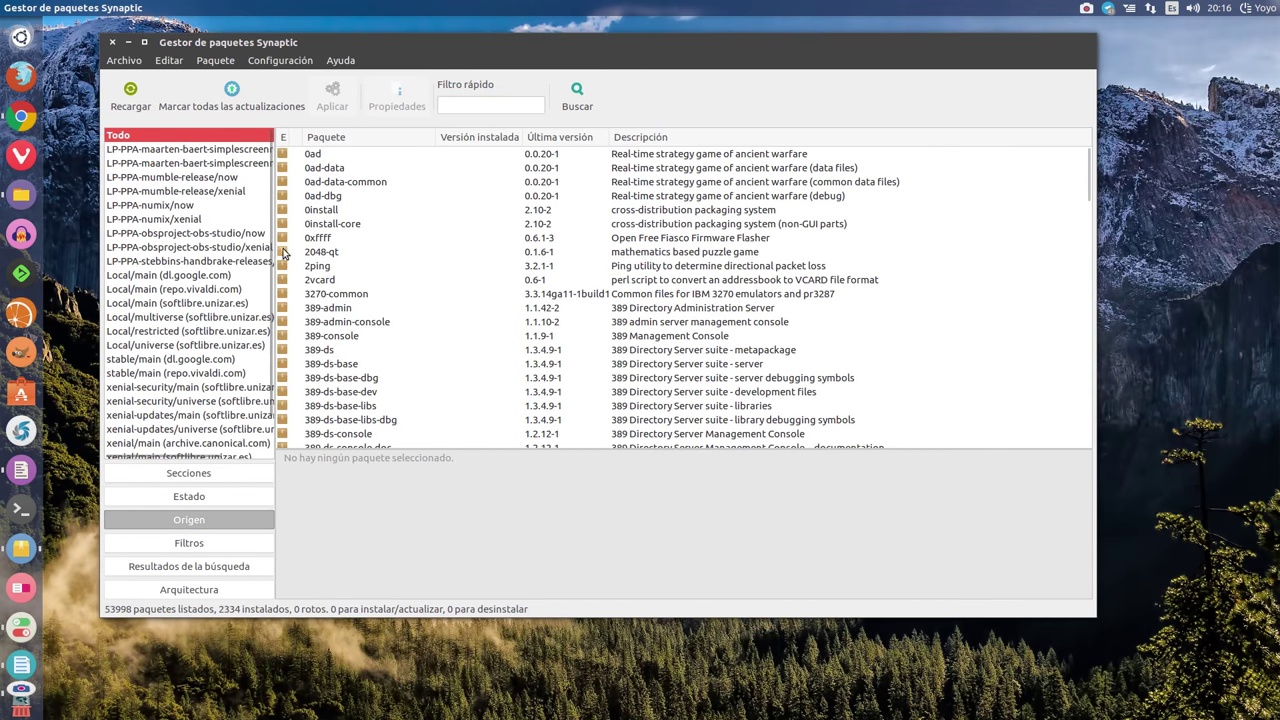
left_click_drag(517, 46, 491, 45)
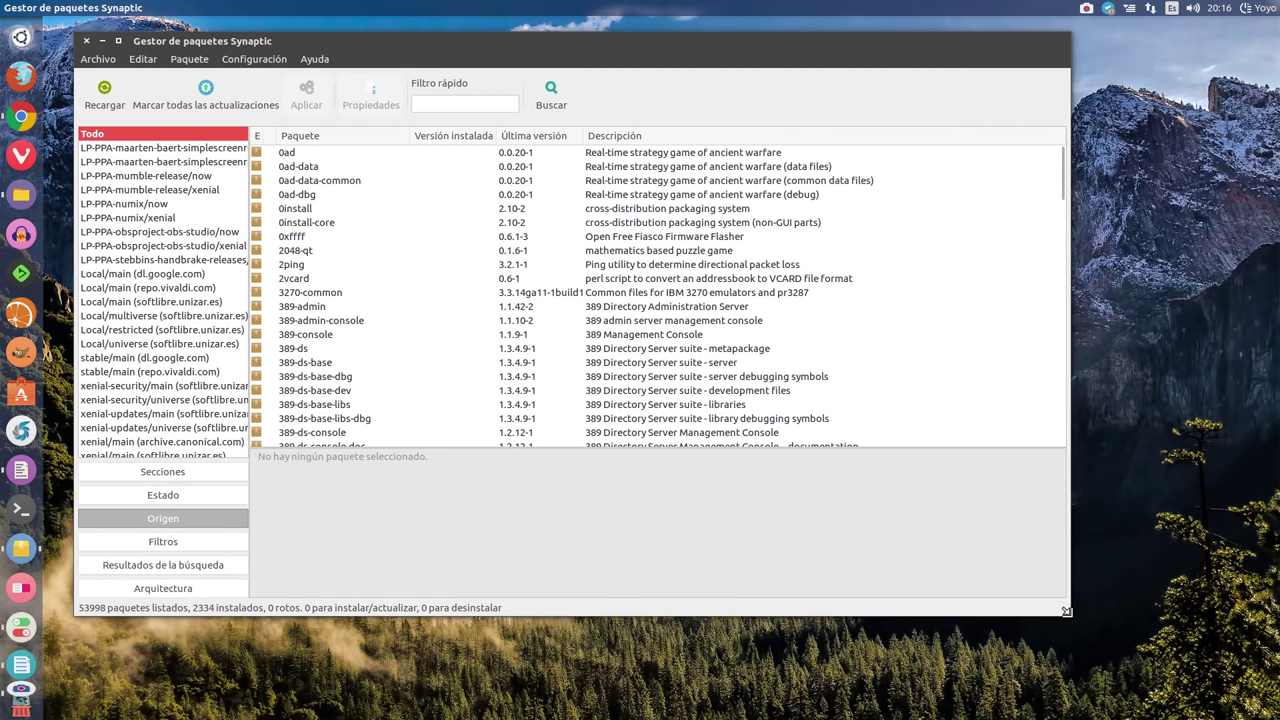
left_click_drag(1069, 615, 1178, 697)
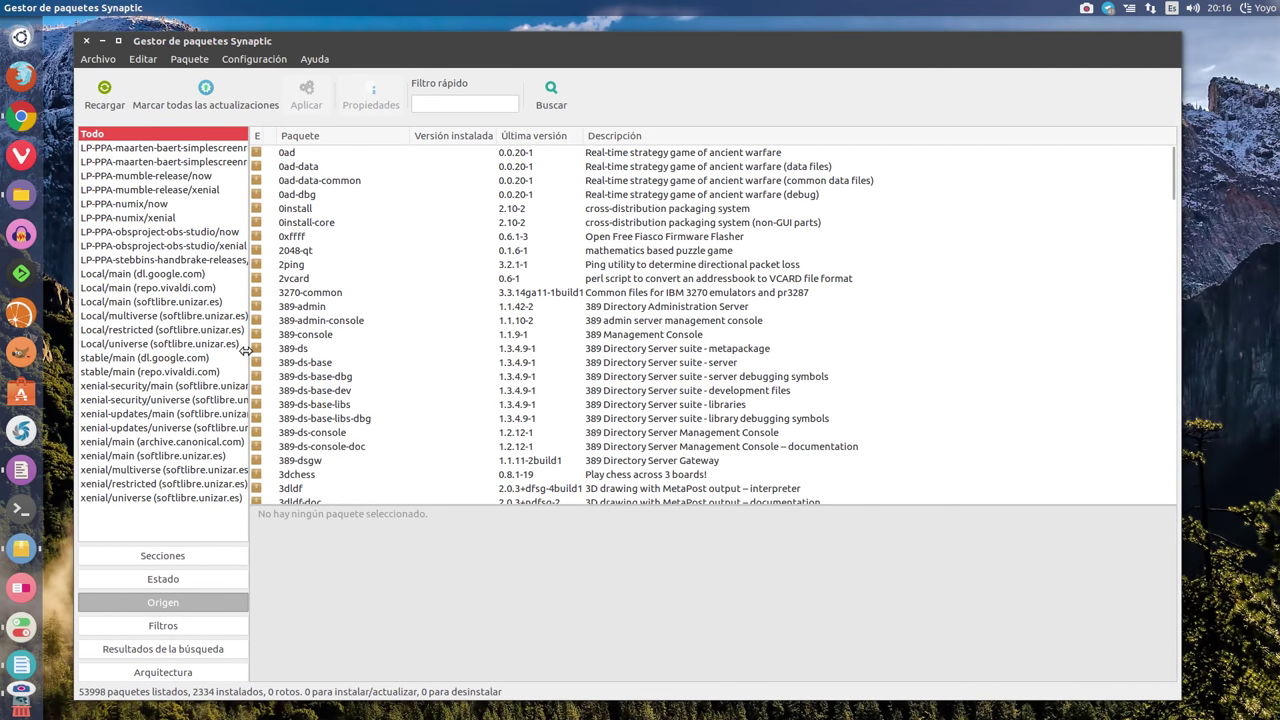
left_click_drag(249, 351, 361, 362)
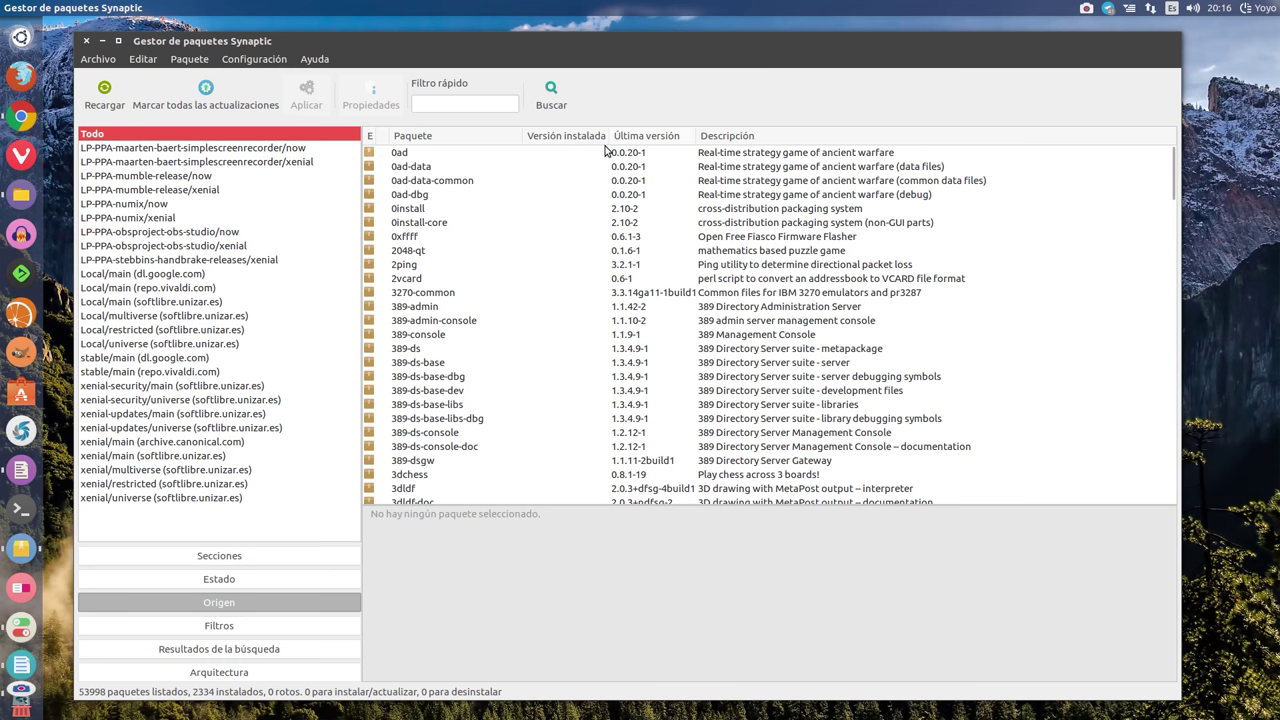
left_click_drag(591, 42, 599, 41)
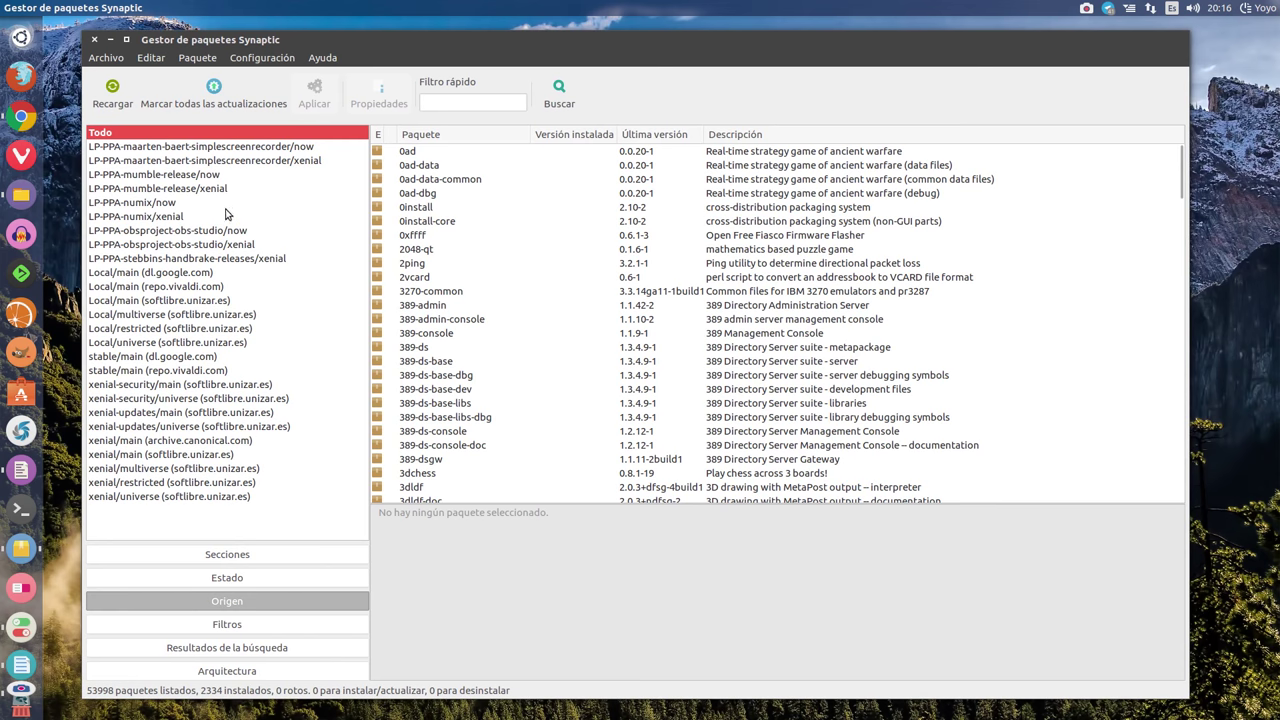
Step: Show the packages of the simplescreenrecorder/now origin, switch to handbrake-releases/xenial and read the description of handbrake-cli
left_click(236, 148)
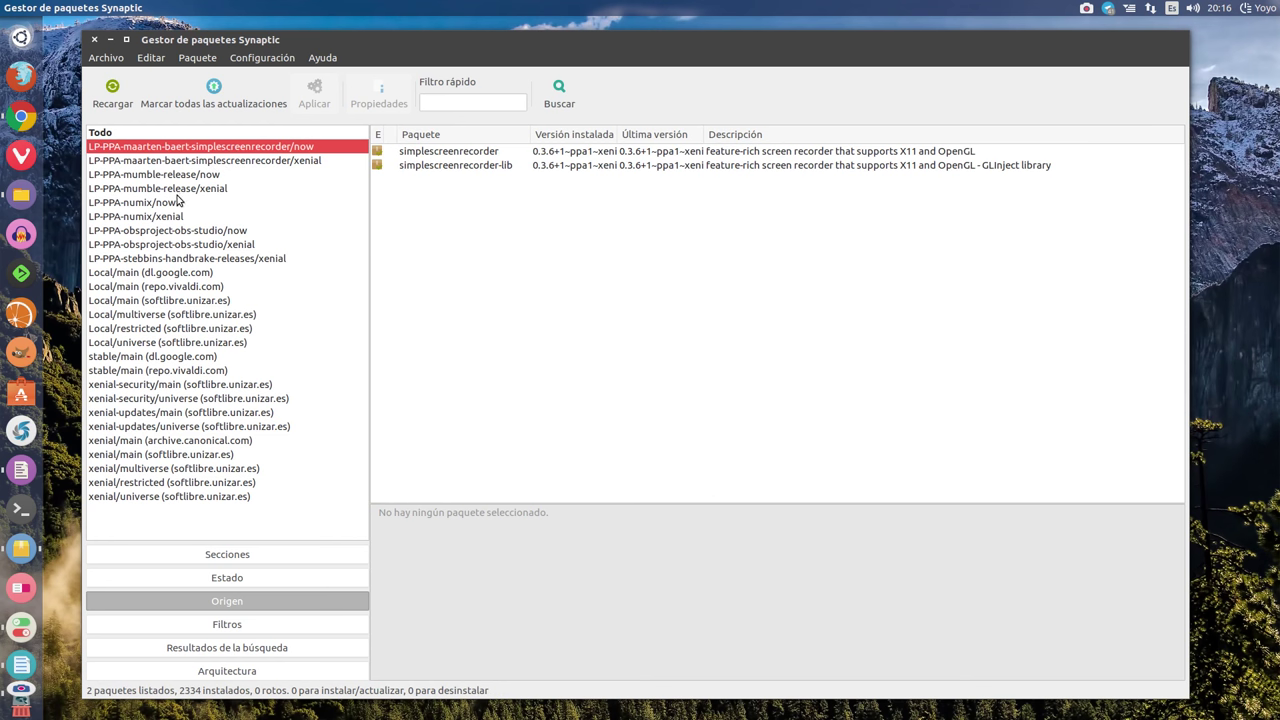
left_click(143, 260)
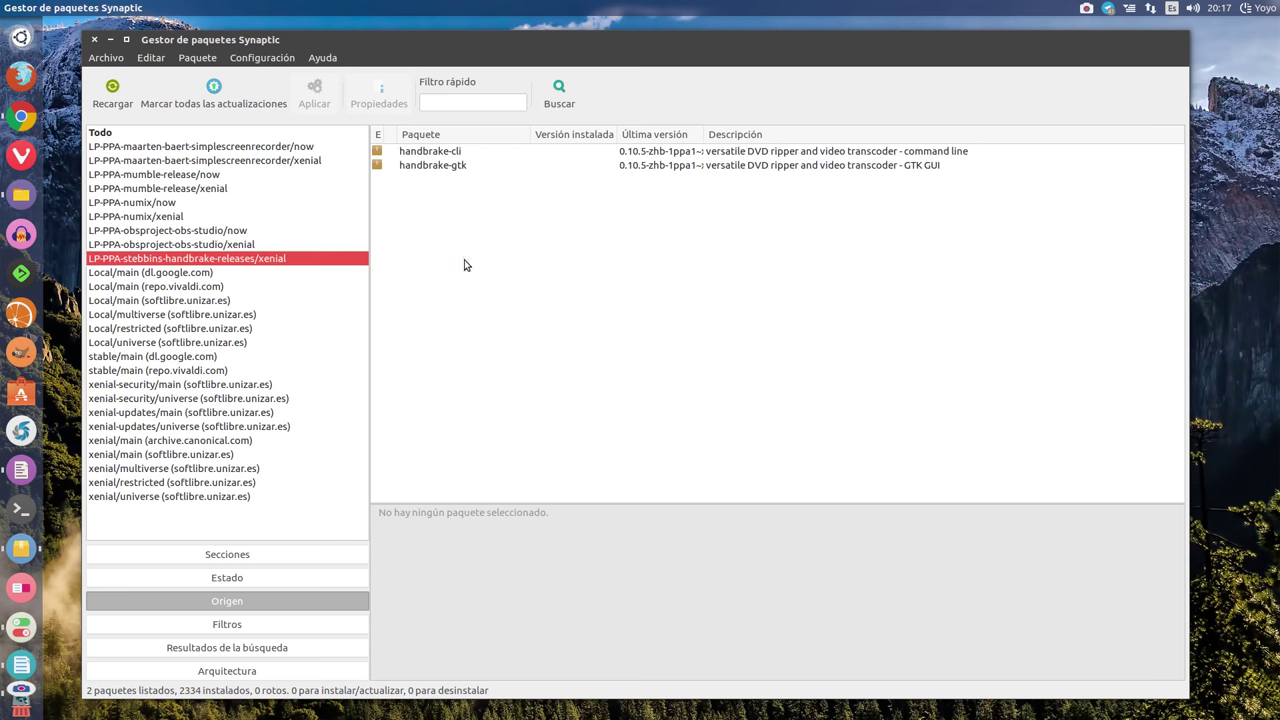
left_click(440, 152)
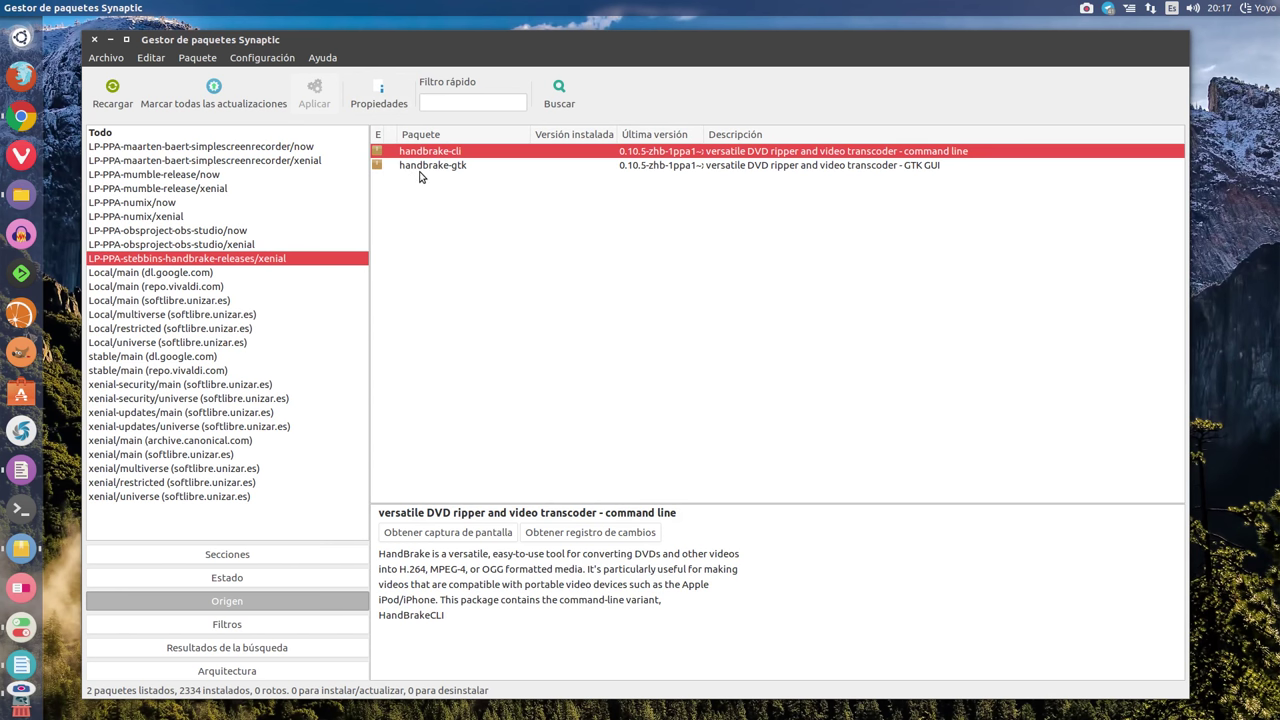
Step: Mark handbrake-gtk for installation, apply the change, close the completion notice and minimize the package manager
left_click(423, 168)
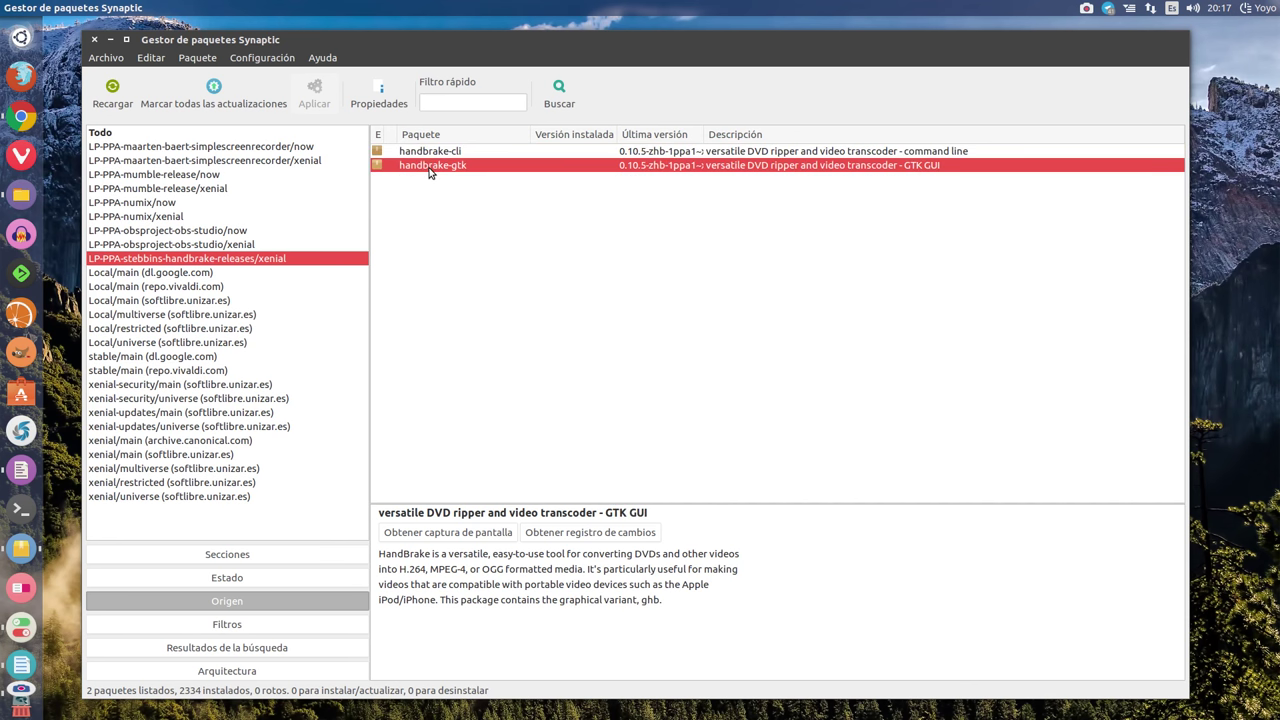
double_click(431, 173)
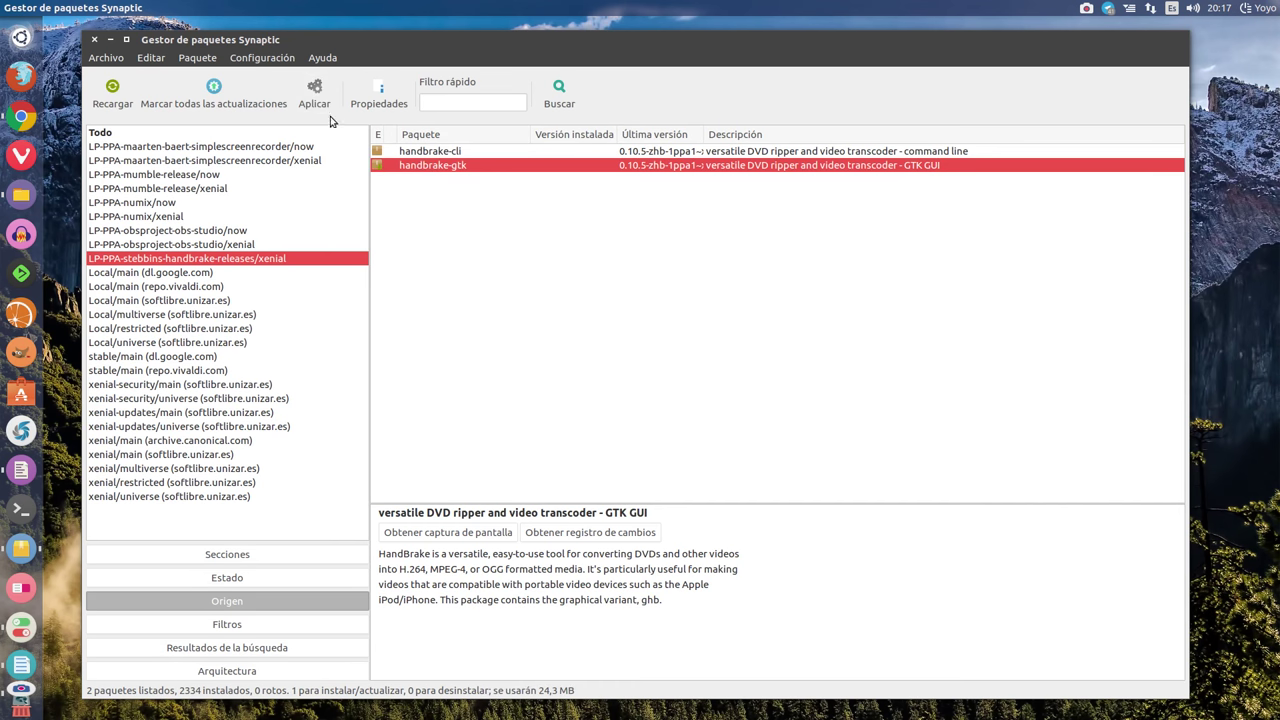
left_click(314, 92)
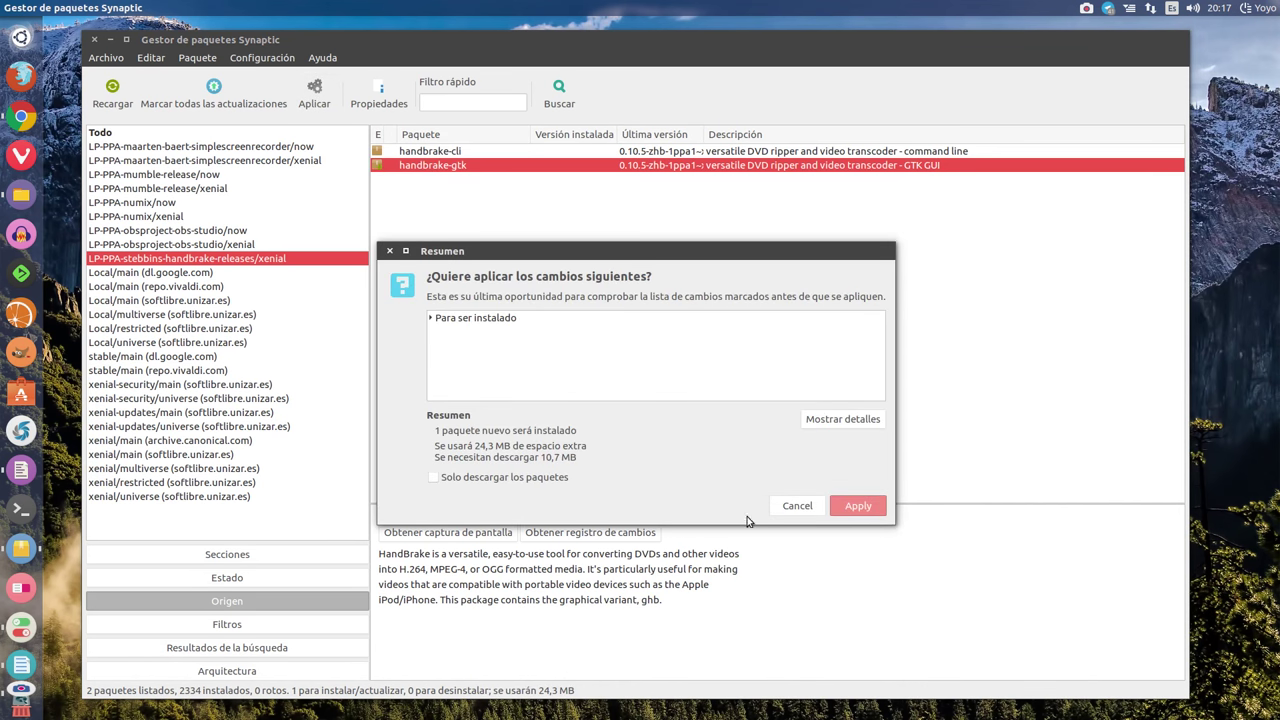
left_click(857, 506)
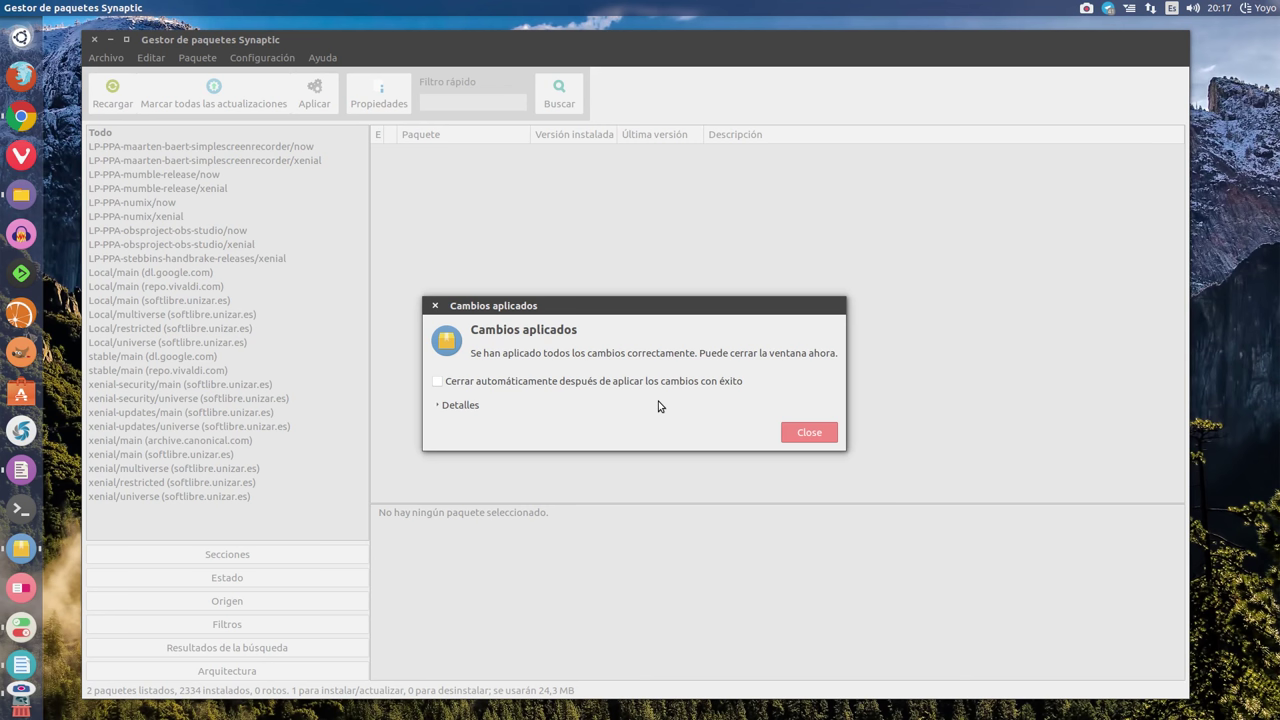
left_click(810, 432)
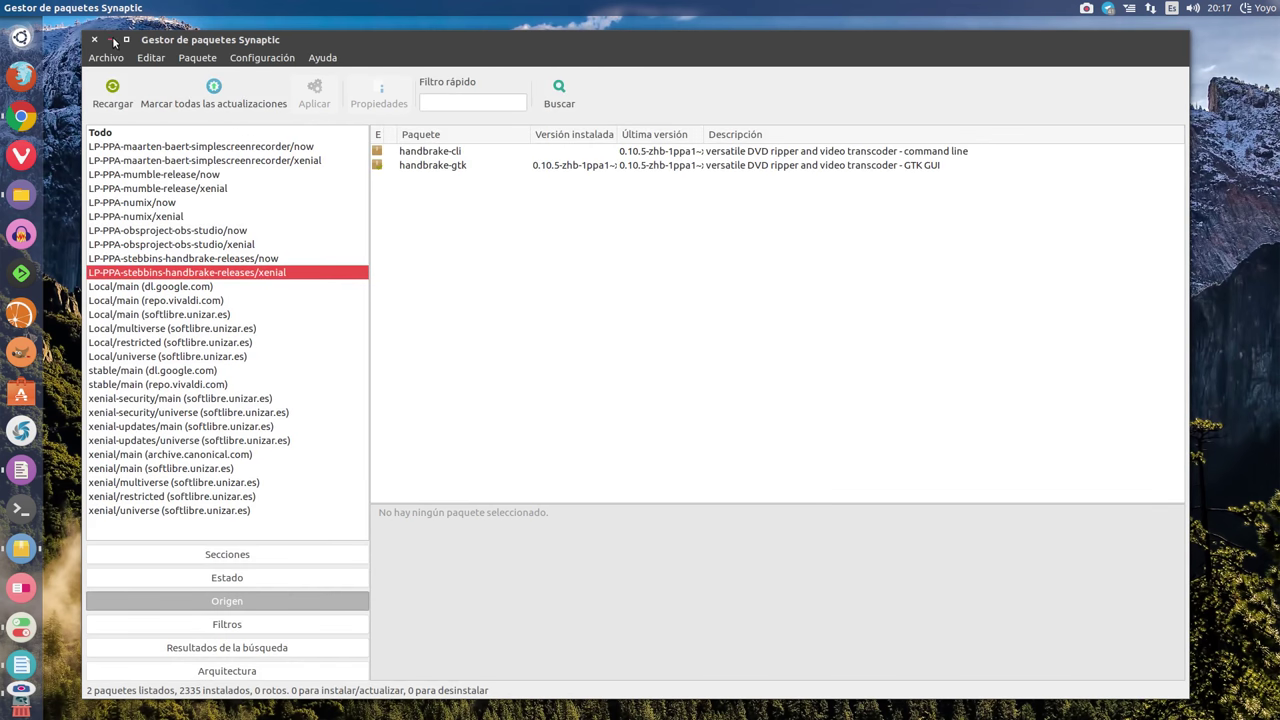
left_click(111, 38)
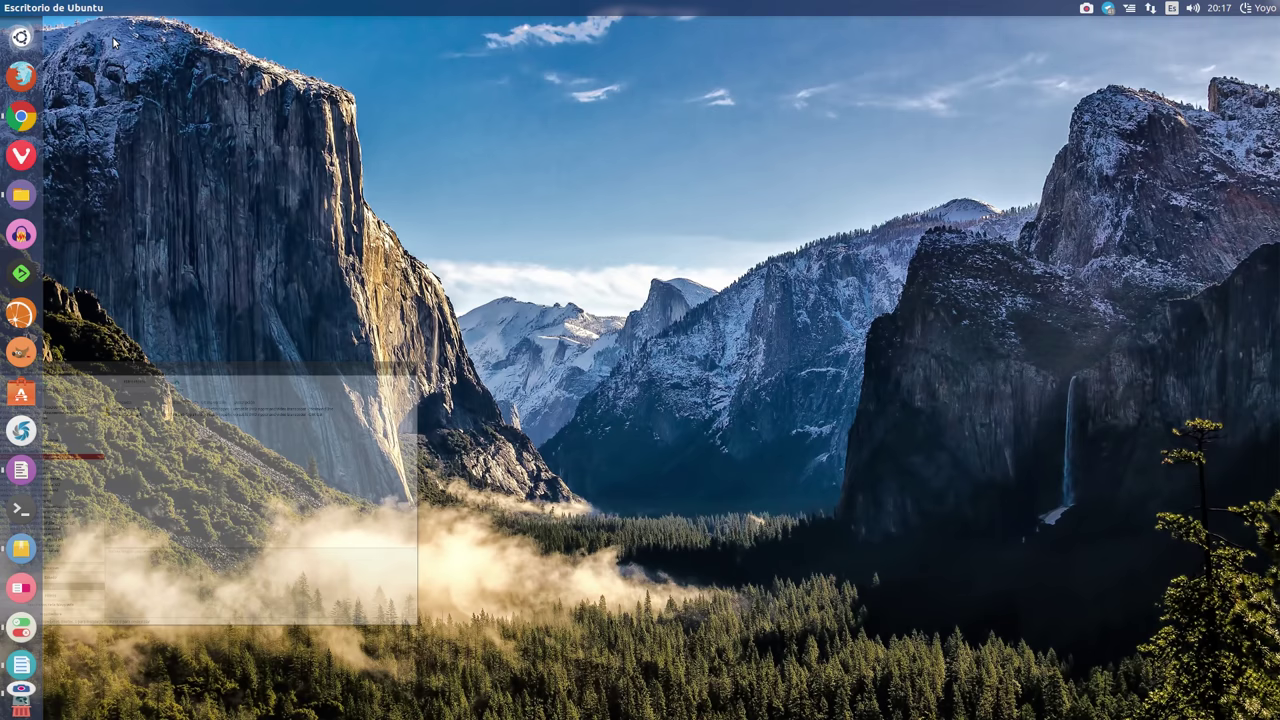
Step: Search the installed applications for "hand" and launch HandBrake
key("super")
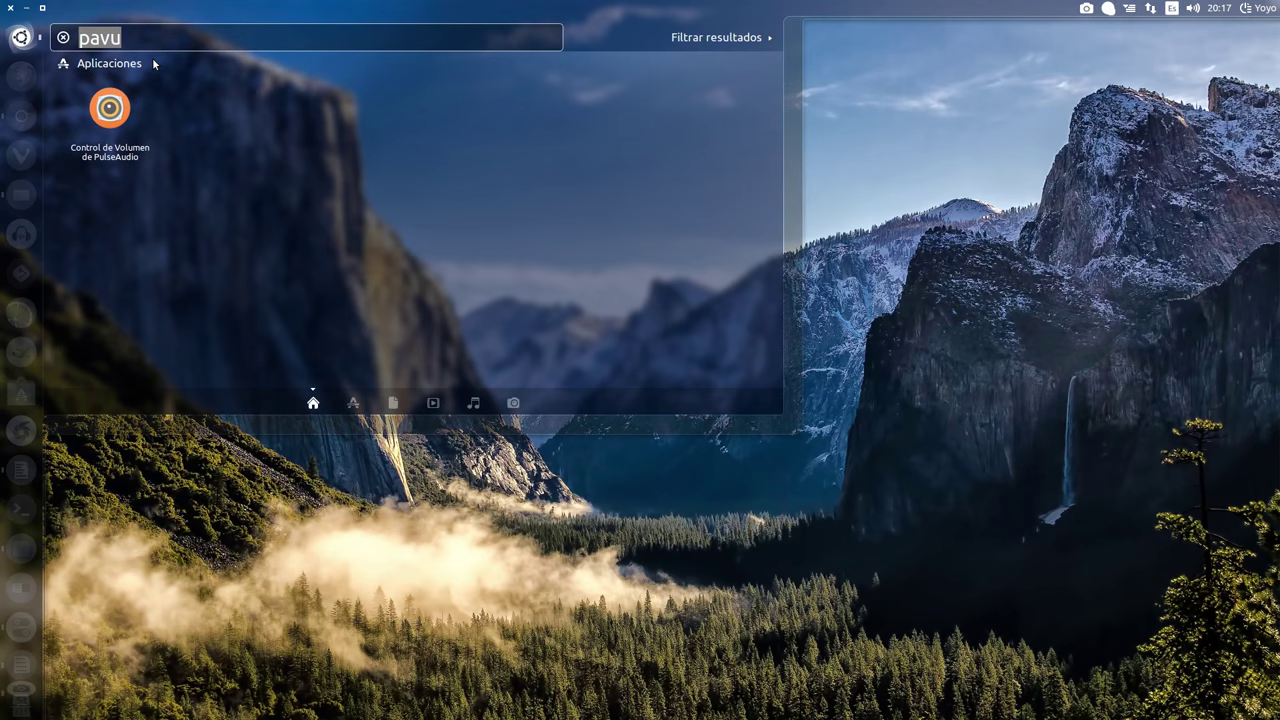
key("BackSpace")
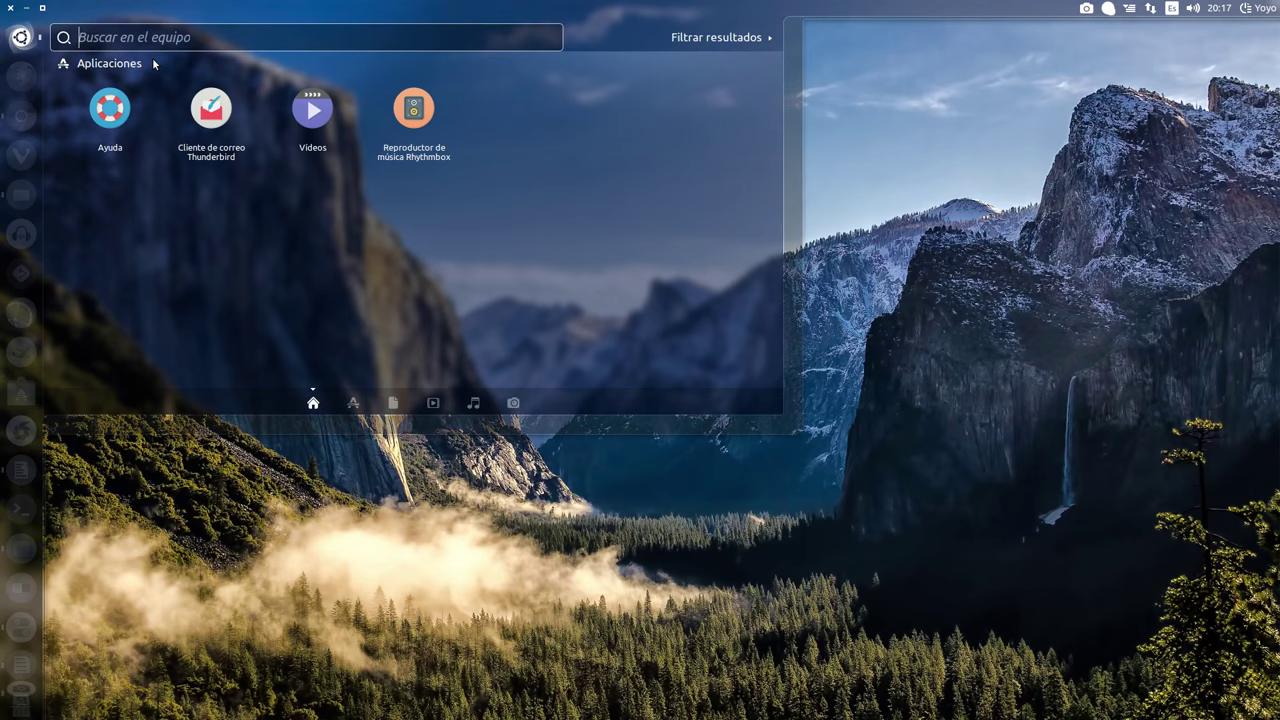
type("hand")
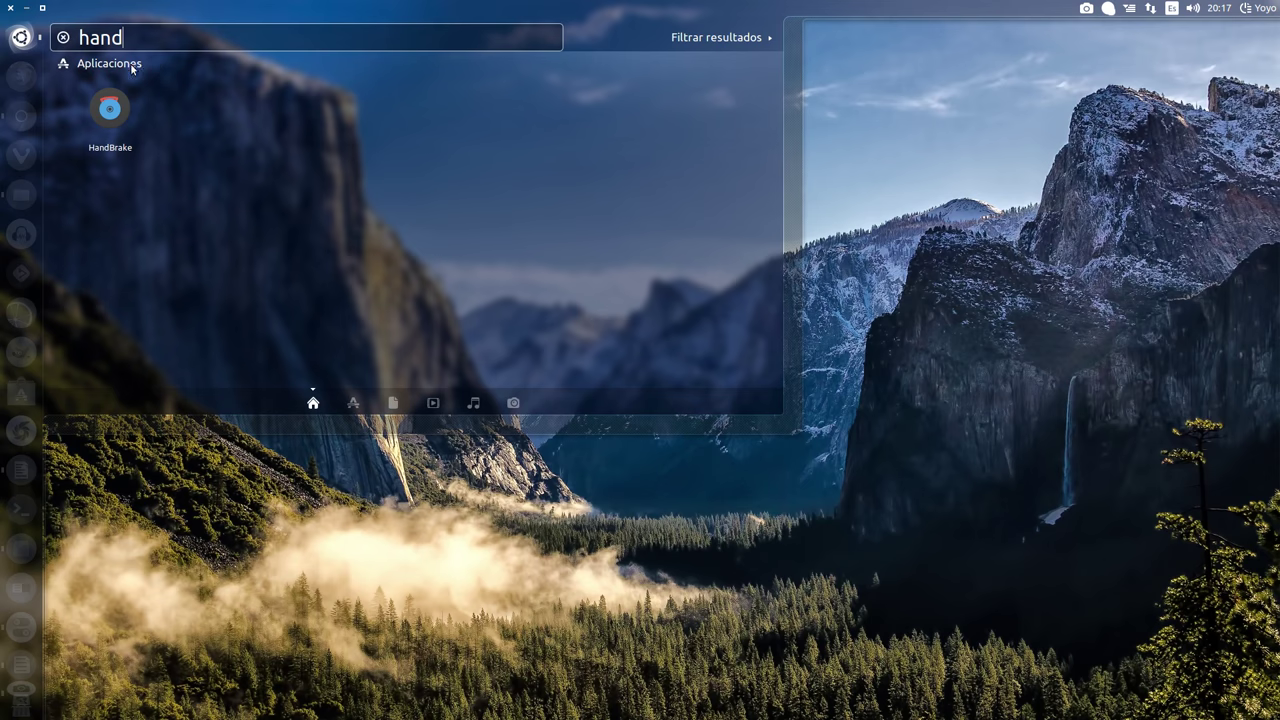
left_click(109, 110)
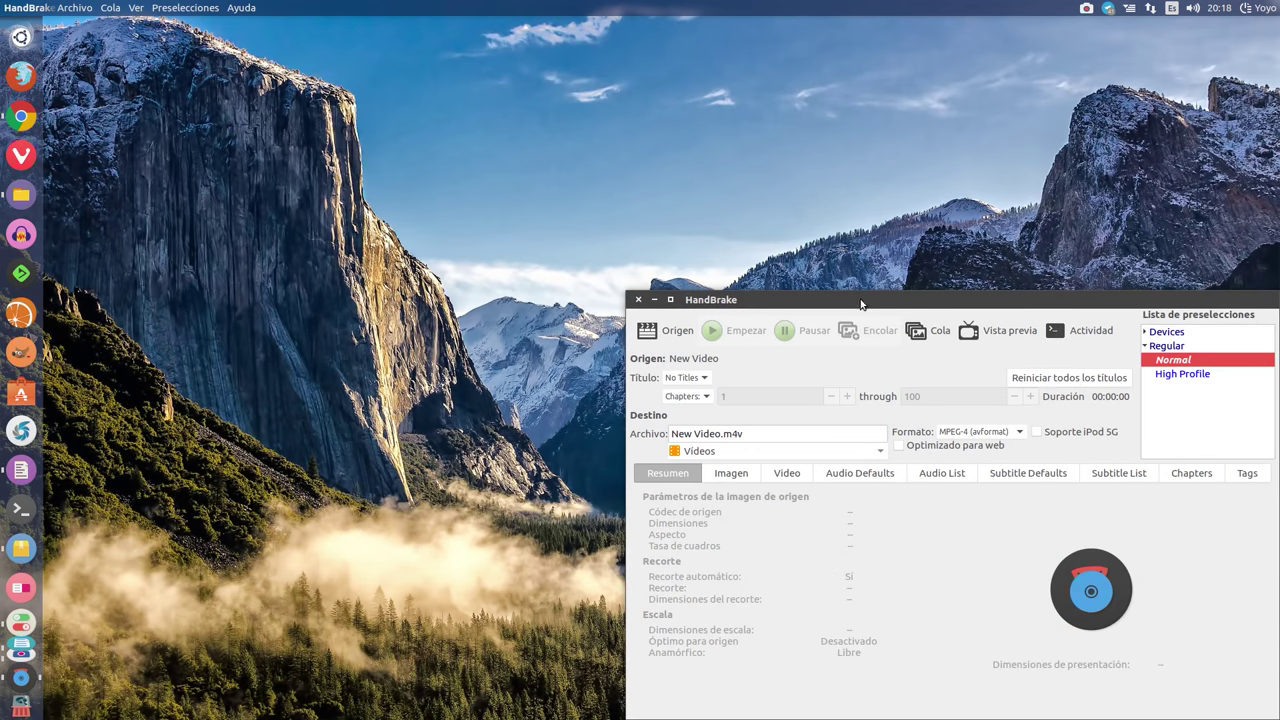
Step: Move the HandBrake window to the upper middle of the desktop and enlarge it
left_click_drag(860, 304, 419, 58)
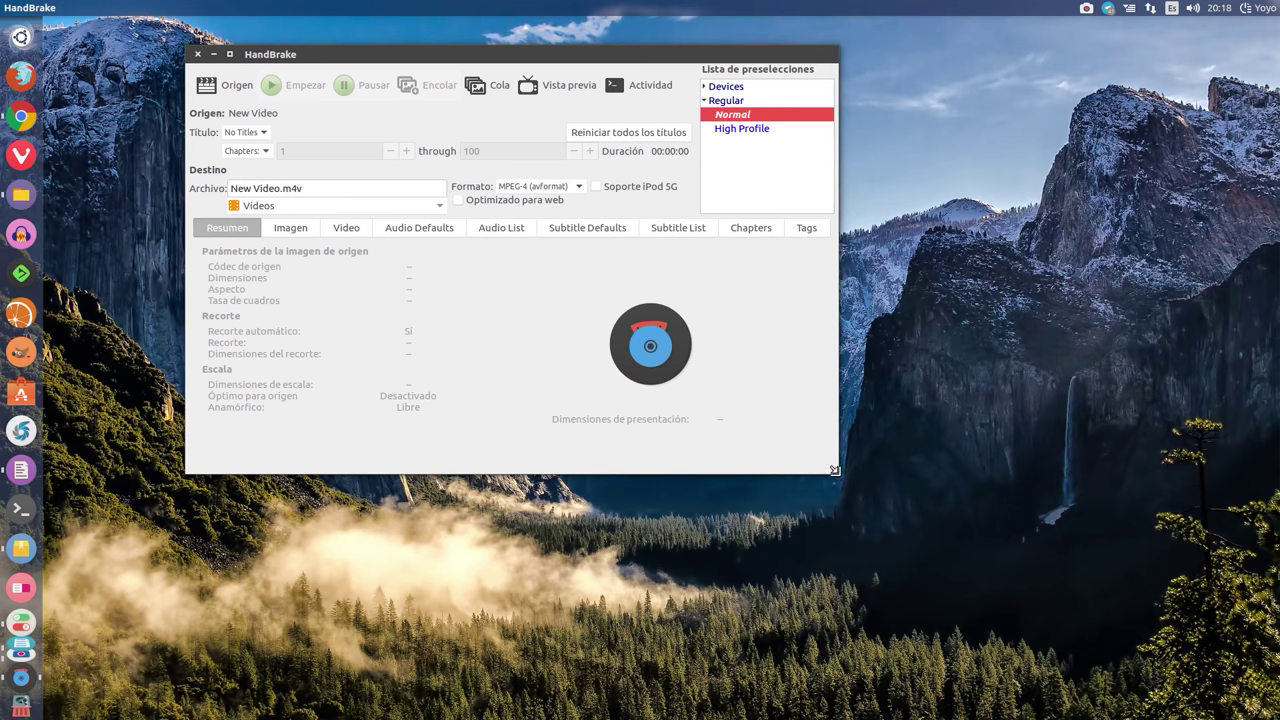
left_click_drag(834, 470, 1086, 575)
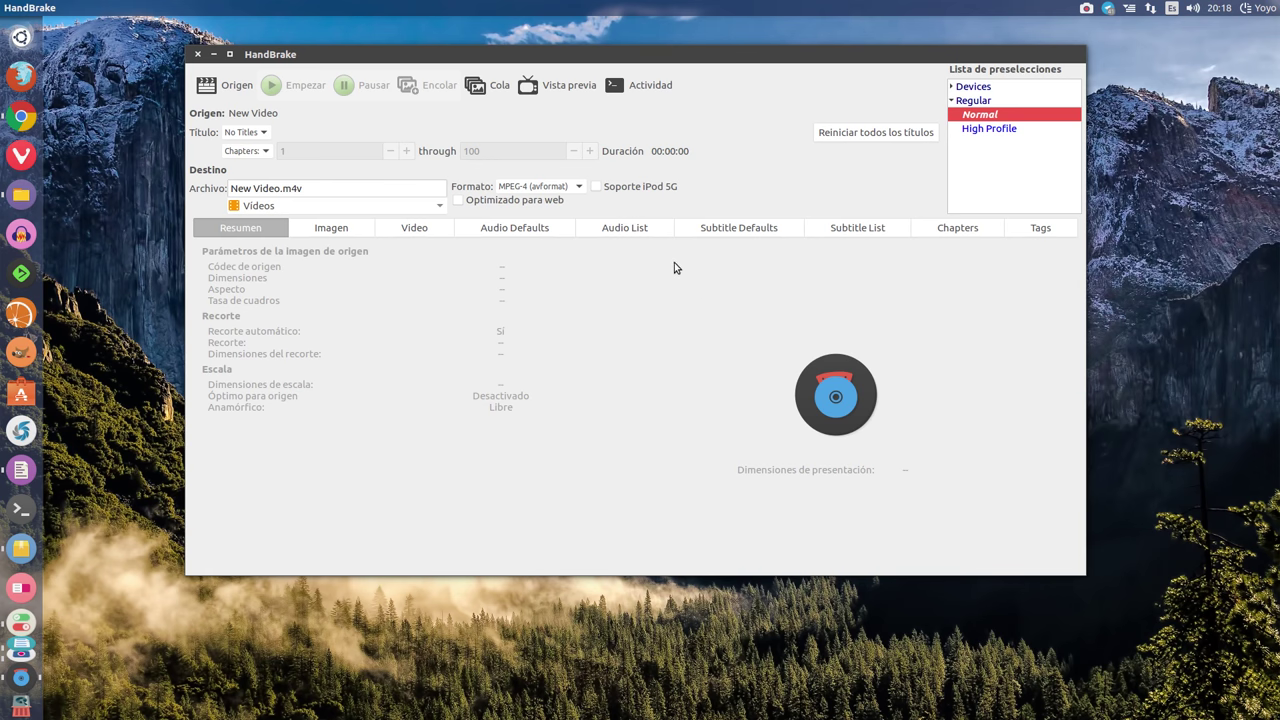
key("super+w")
key("Escape")
left_click_drag(570, 60, 578, 79)
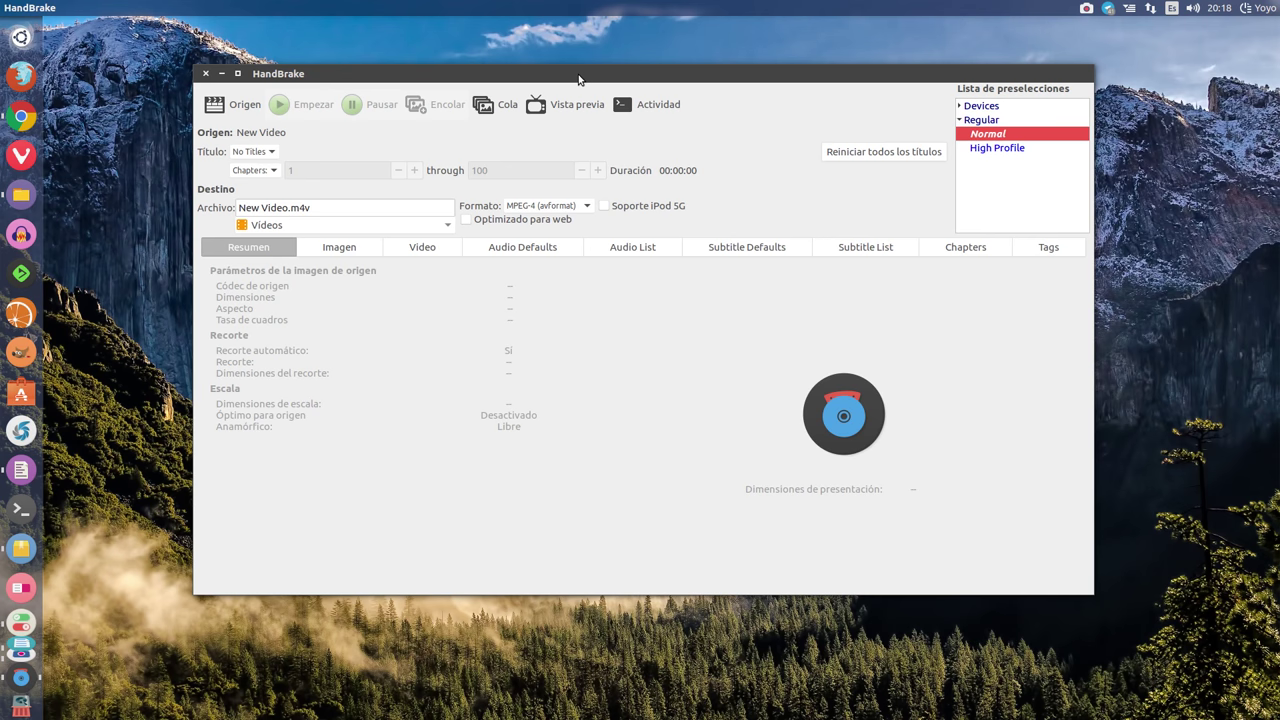
Step: Expand the Devices group in the preset list, look through its device presets and collapse it again
left_click(960, 106)
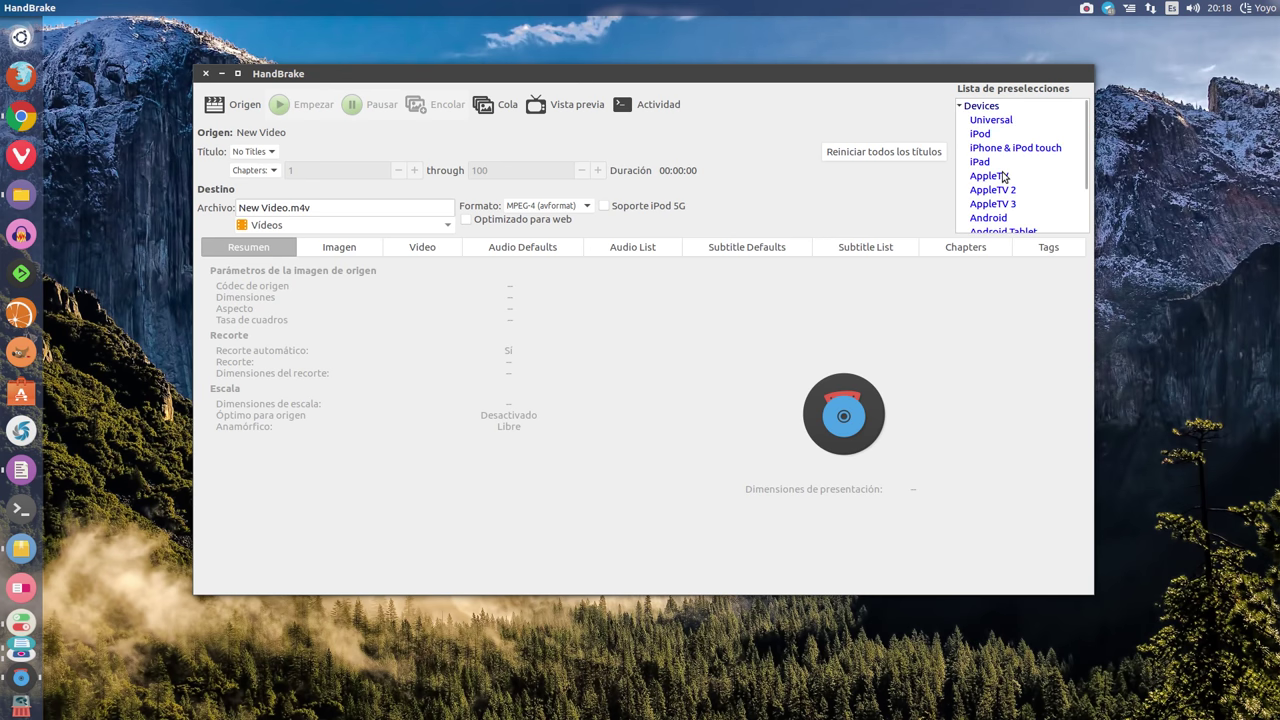
scroll(1013, 148, "down", 2)
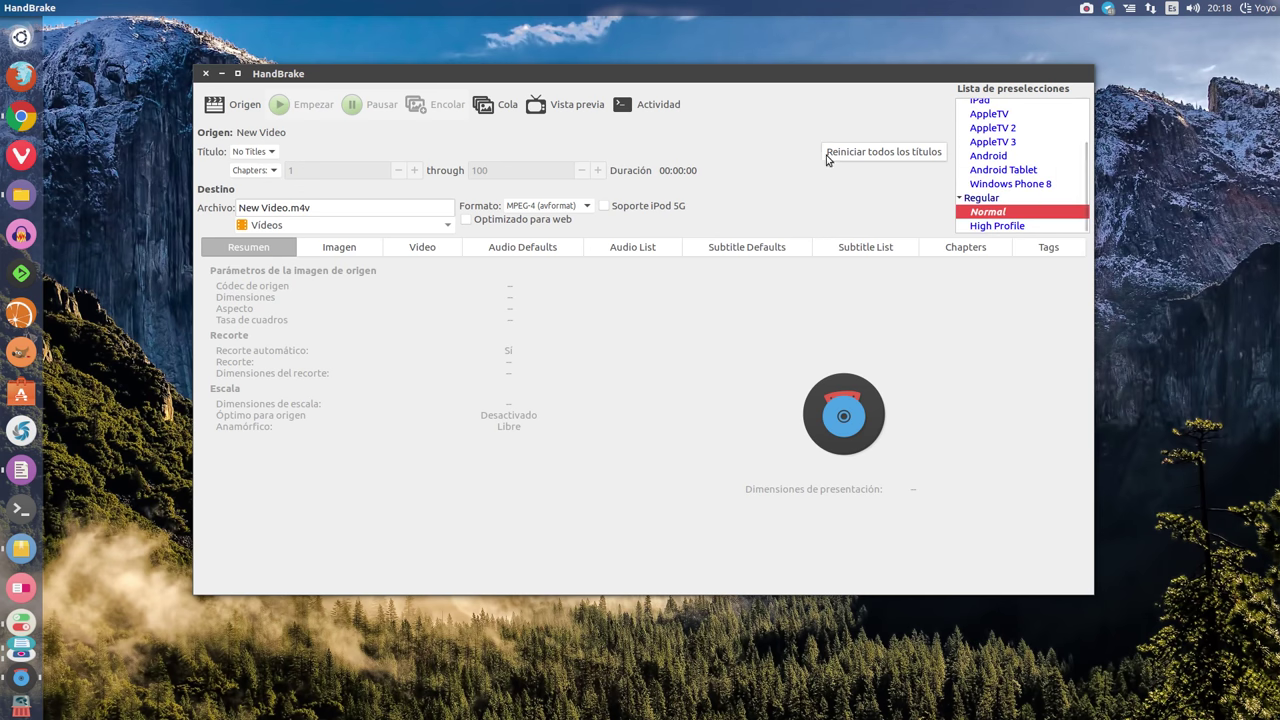
scroll(985, 135, "up", 3)
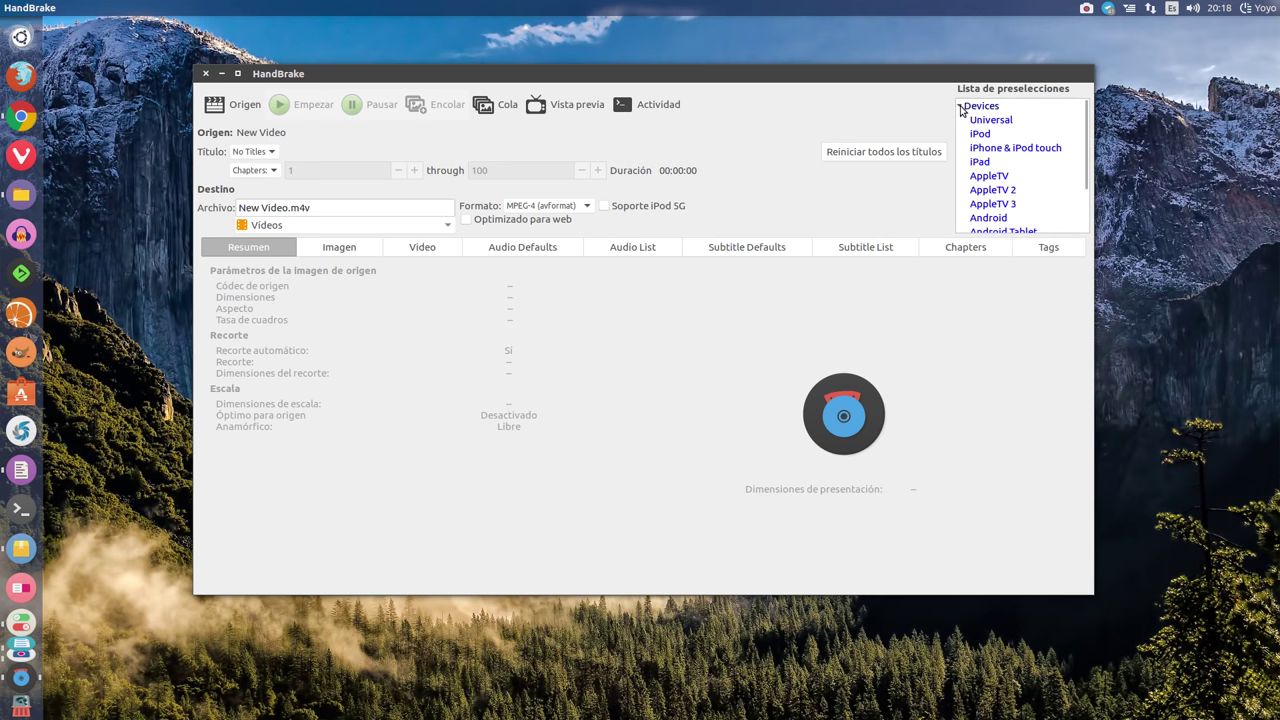
left_click(959, 106)
Step: Look through the Imagen, Video and Audio Defaults settings, return to the Resumen page and close HandBrake
left_click(350, 250)
left_click(416, 248)
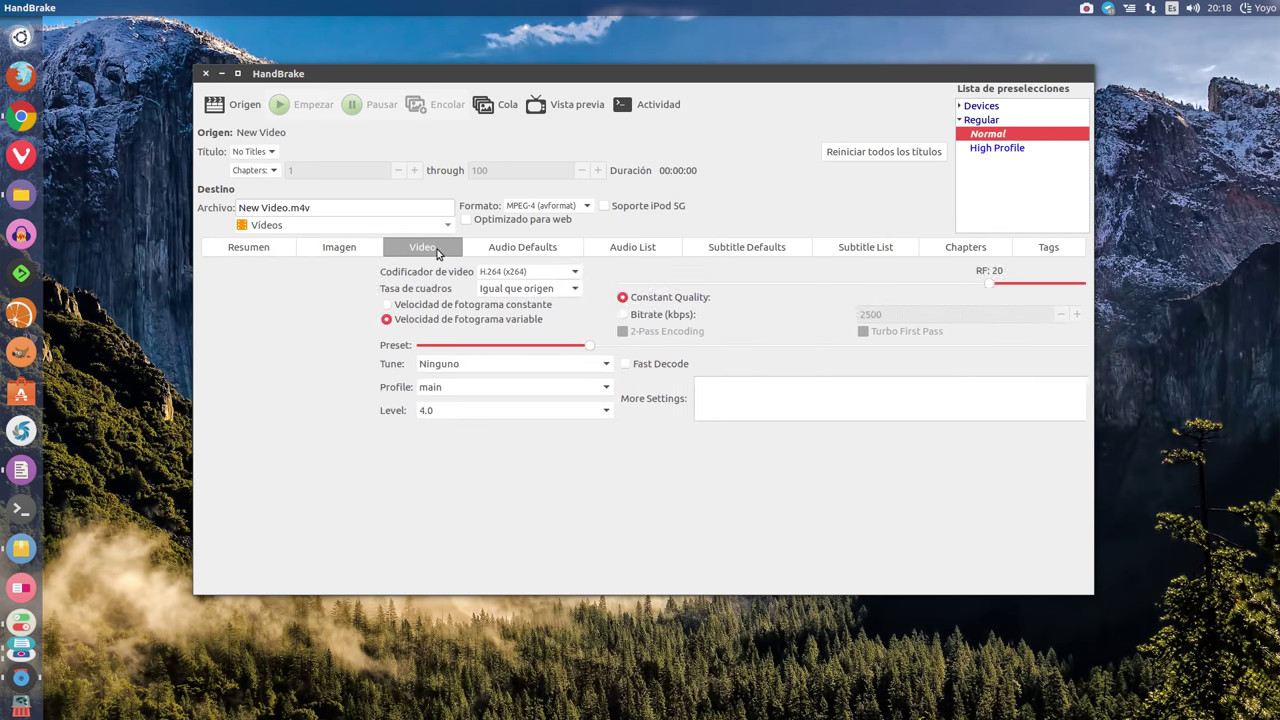
left_click(493, 247)
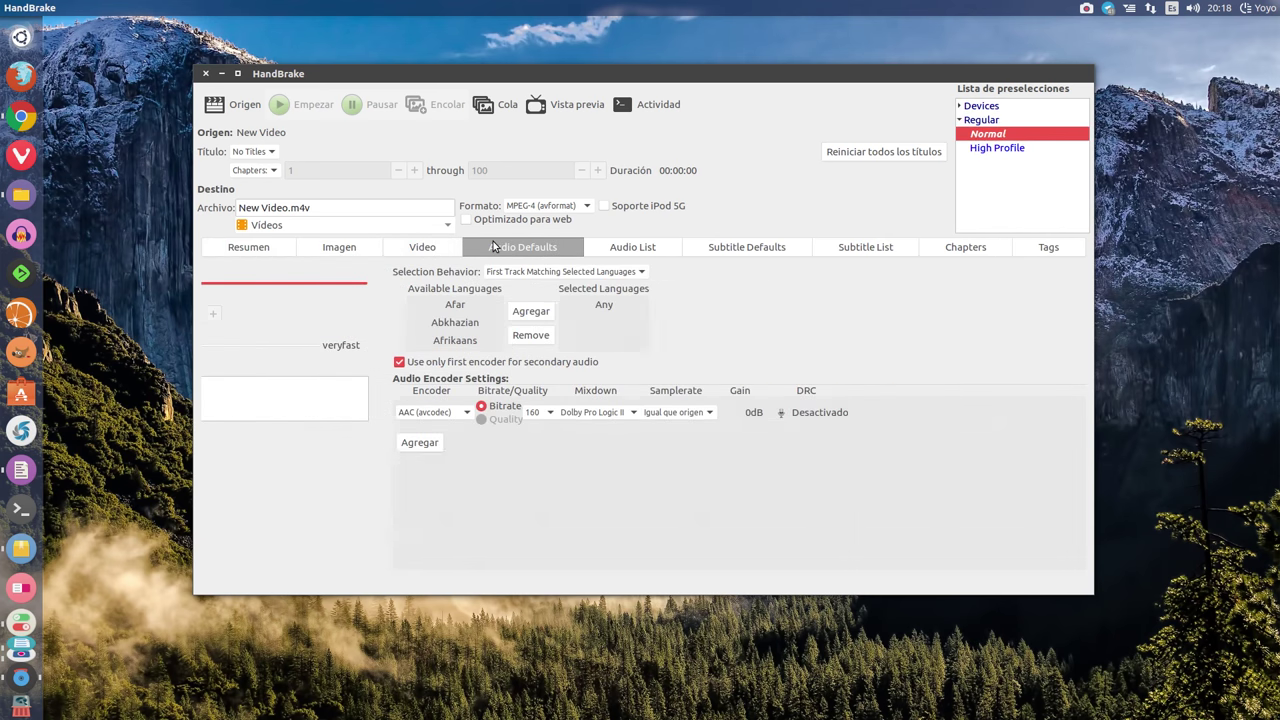
left_click(266, 248)
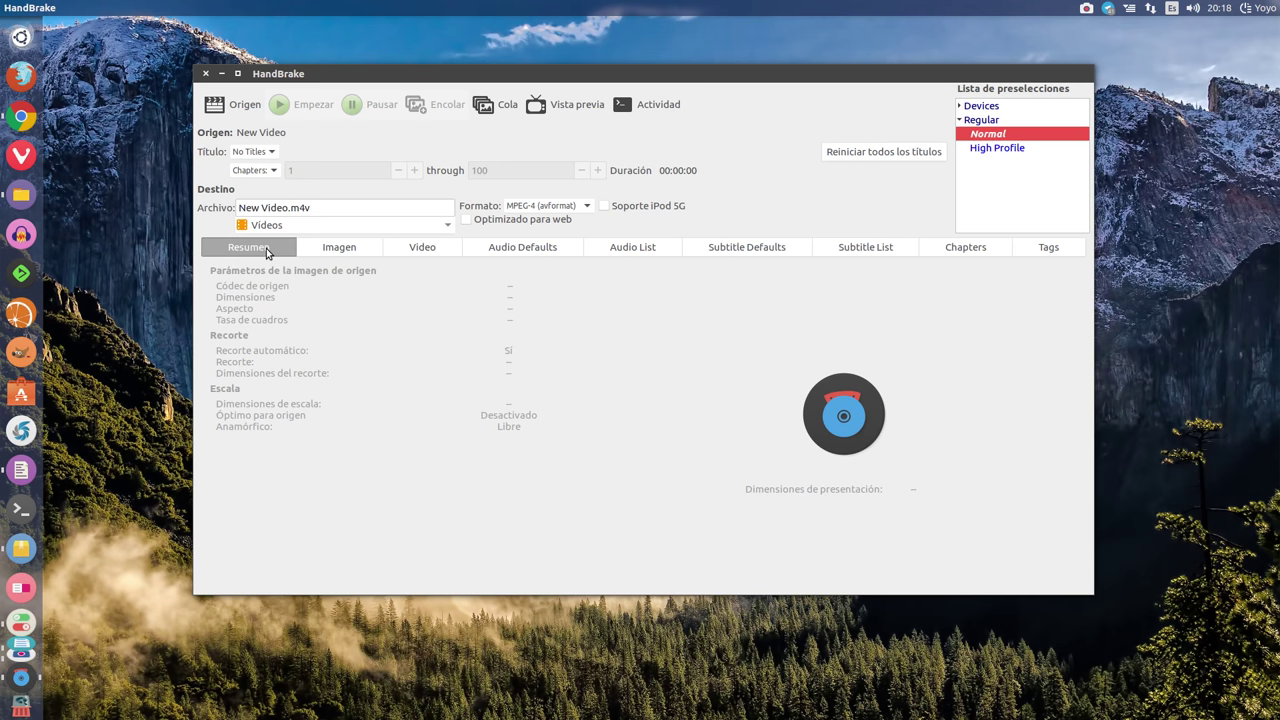
left_click(206, 73)
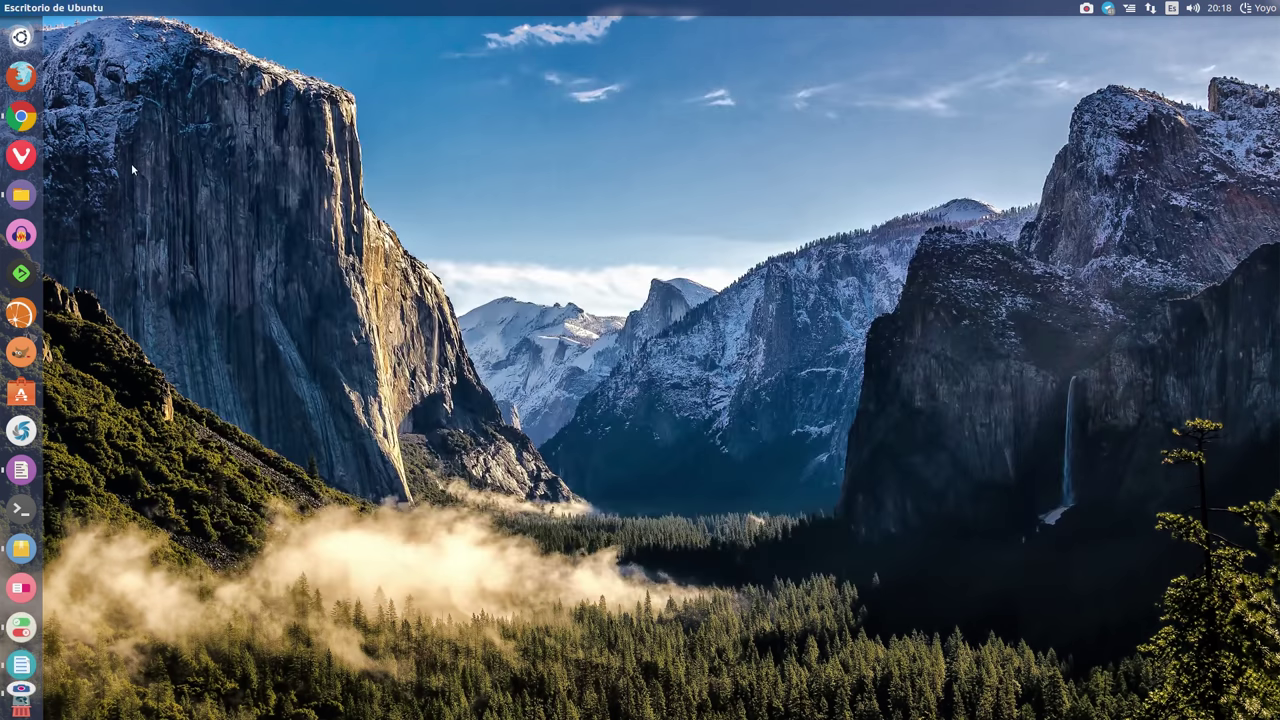
Step: Switch to the LibreOffice Writer document, highlight the three terminal commands and the word "apt" while reviewing them, and minimize the document
left_click(20, 664)
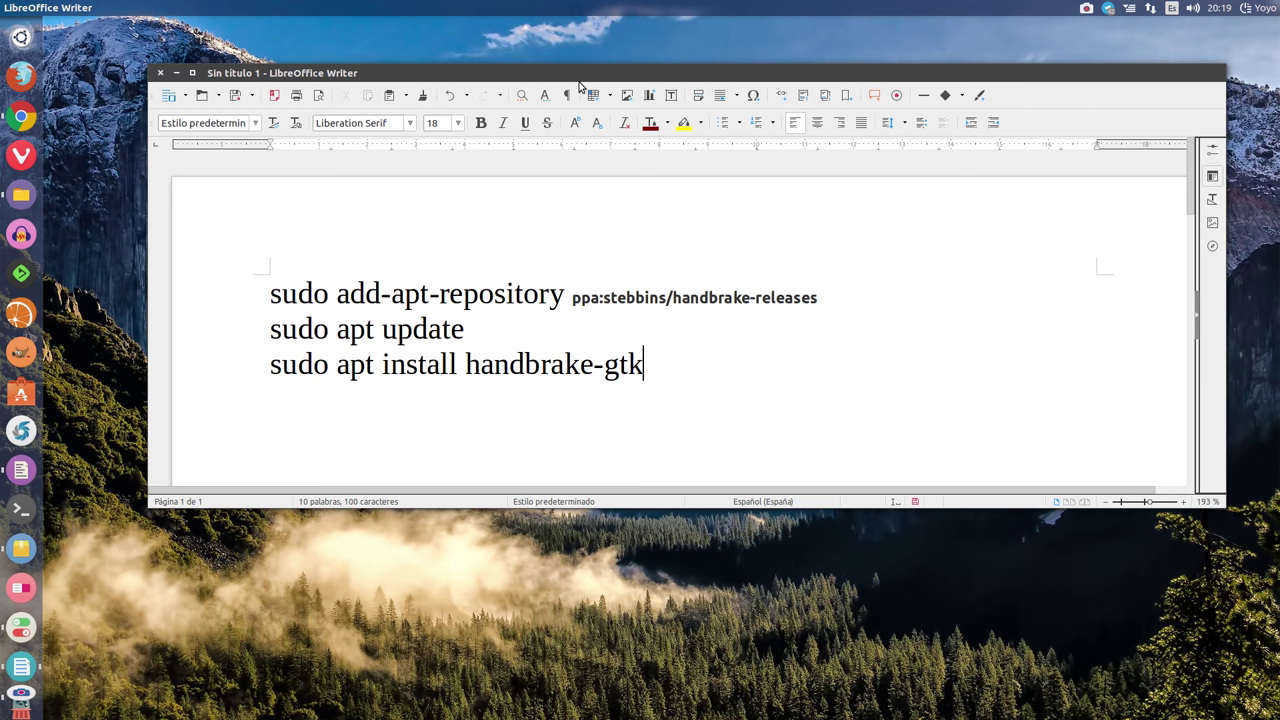
left_click_drag(686, 371, 263, 296)
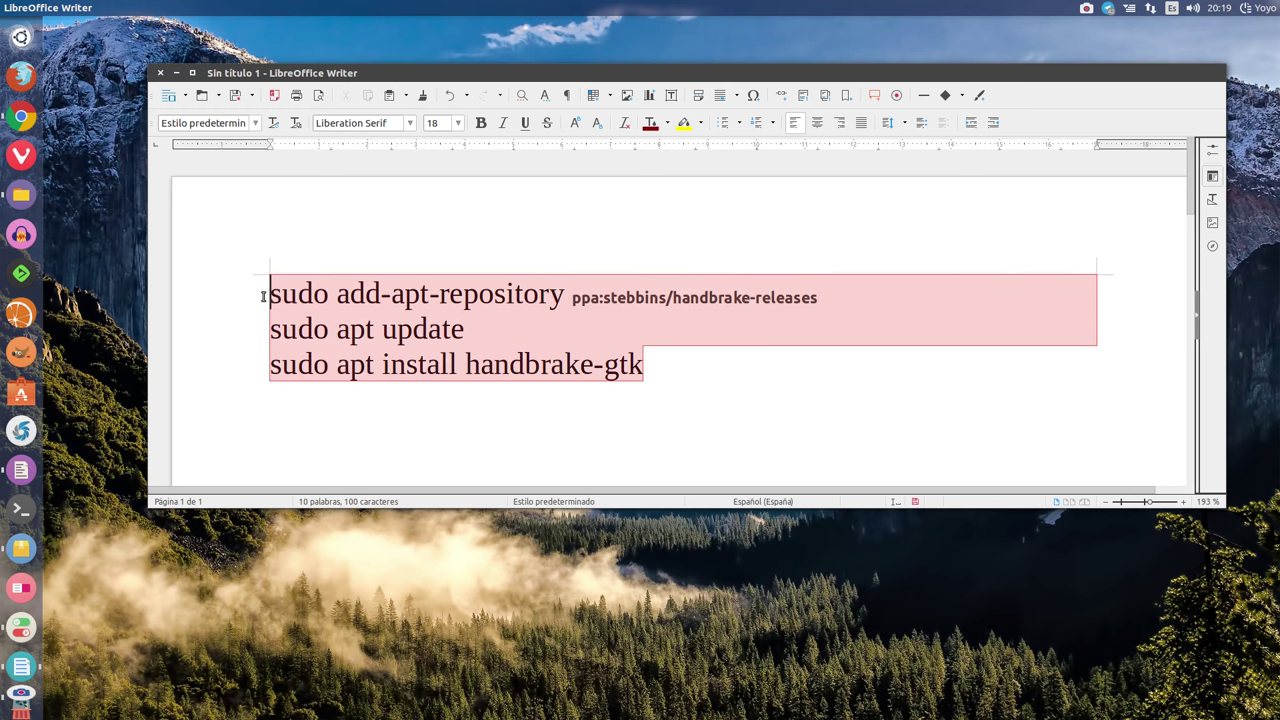
left_click(664, 358)
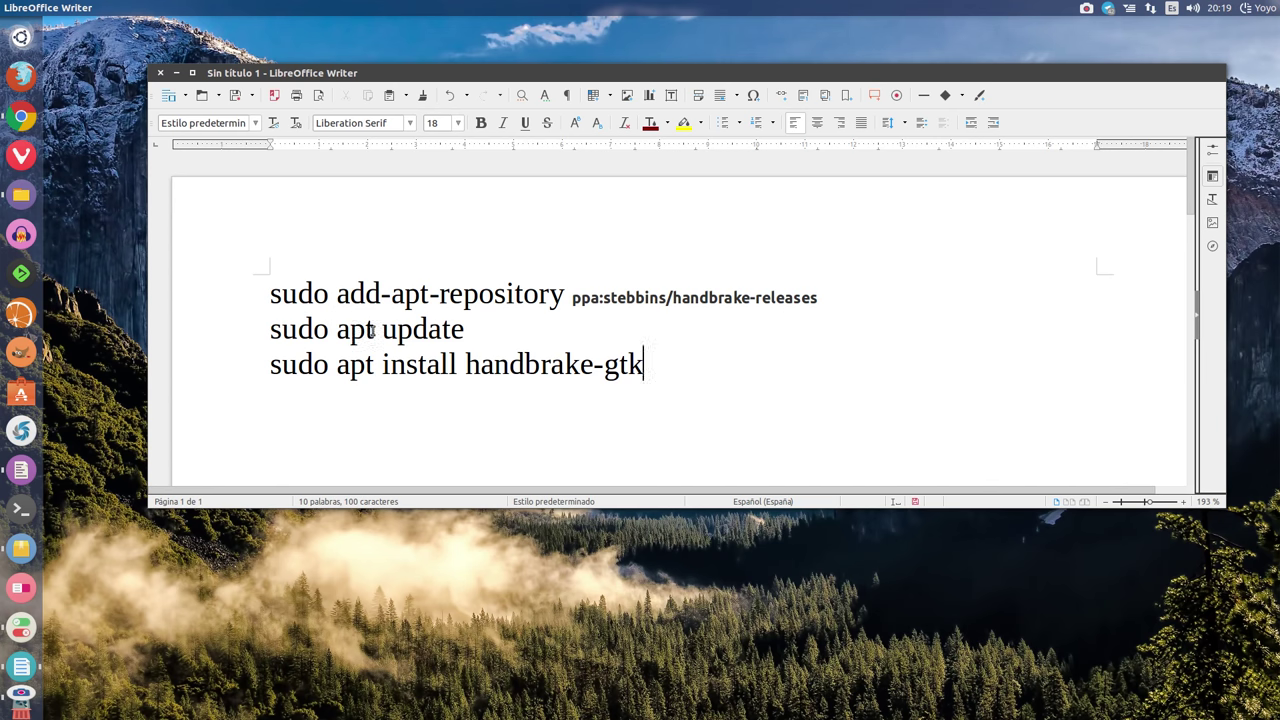
left_click(373, 330)
left_click_drag(373, 330, 340, 328)
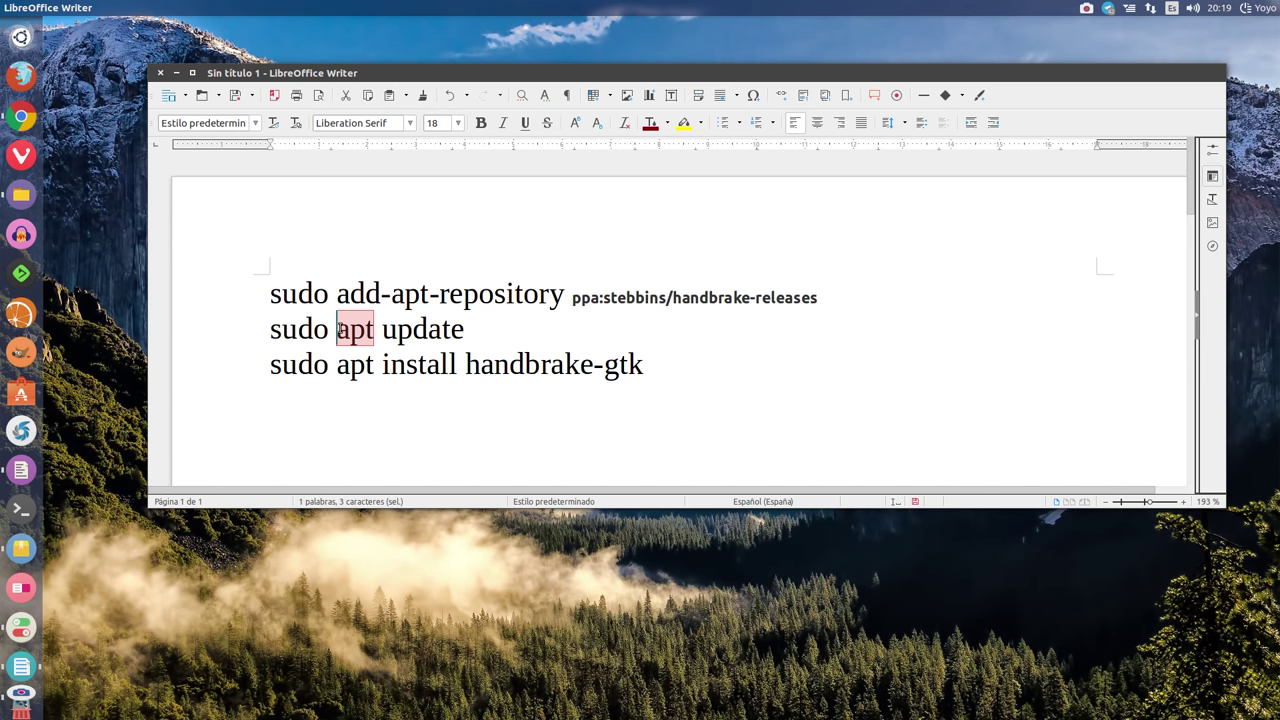
left_click(655, 362)
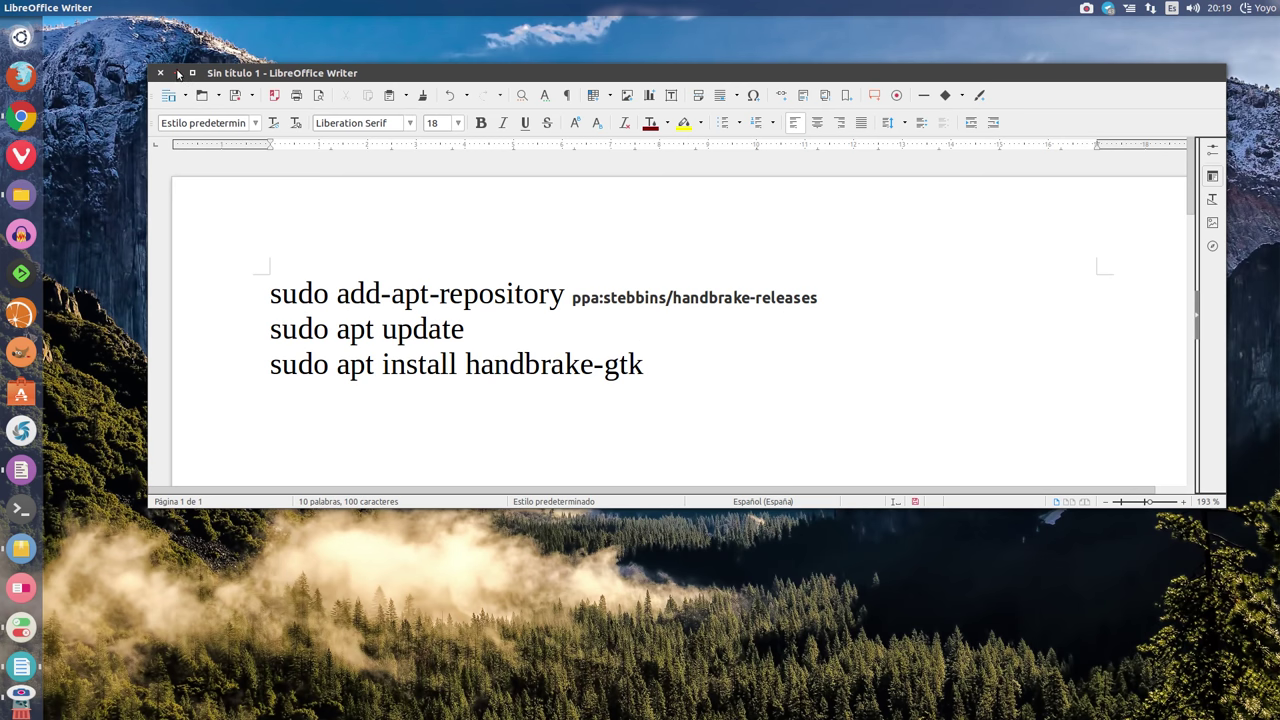
left_click(176, 73)
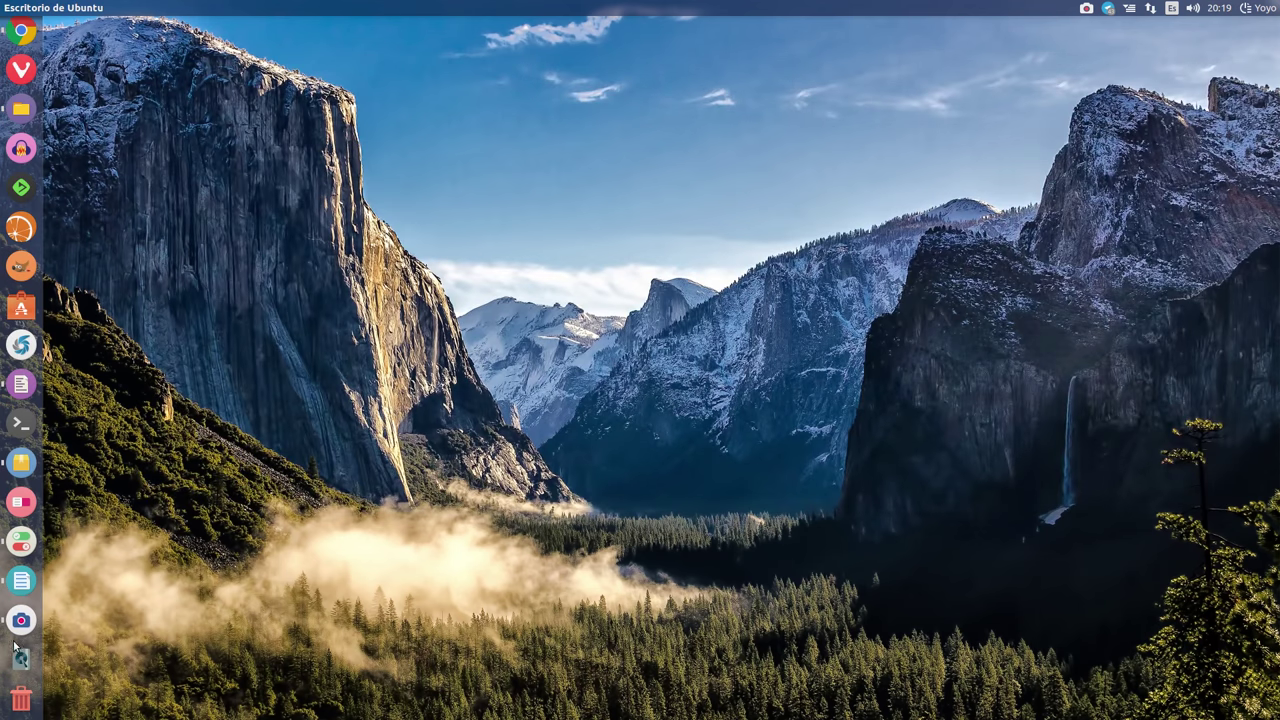